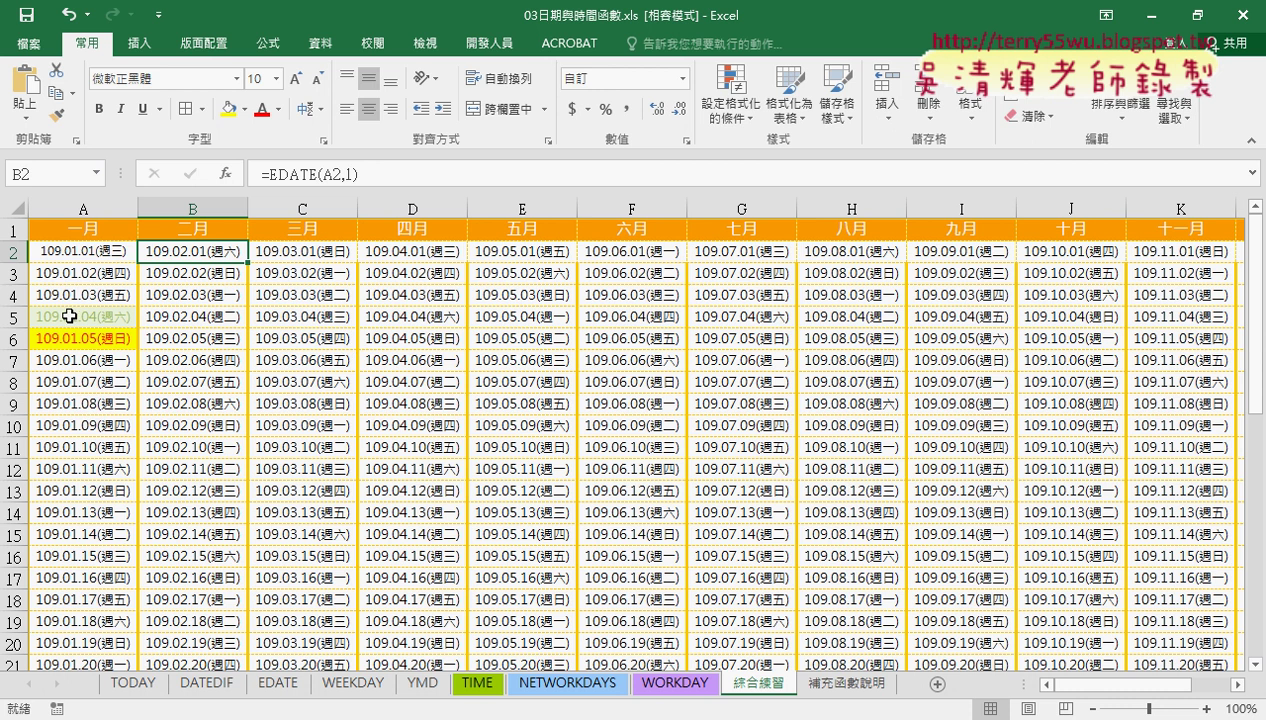
Undo the leftover yellow highlight and faded text on the January dates from cell A5
click(80, 314)
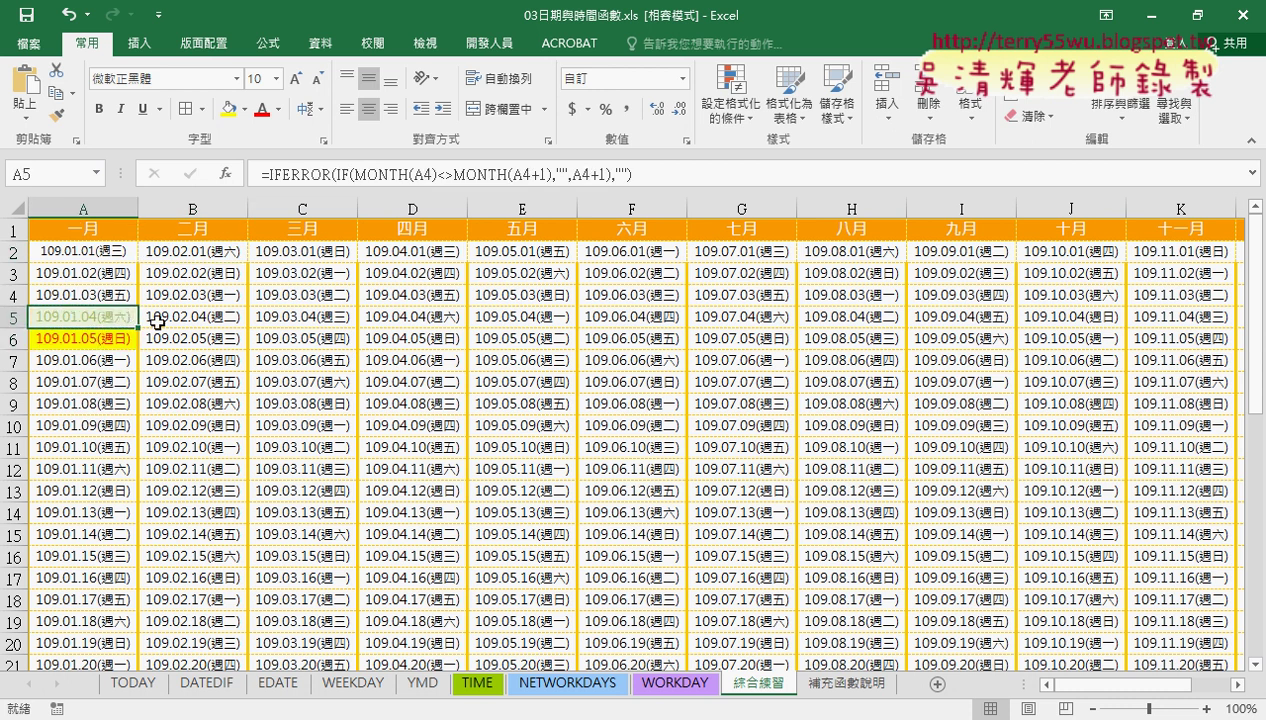
key(ctrl+z)
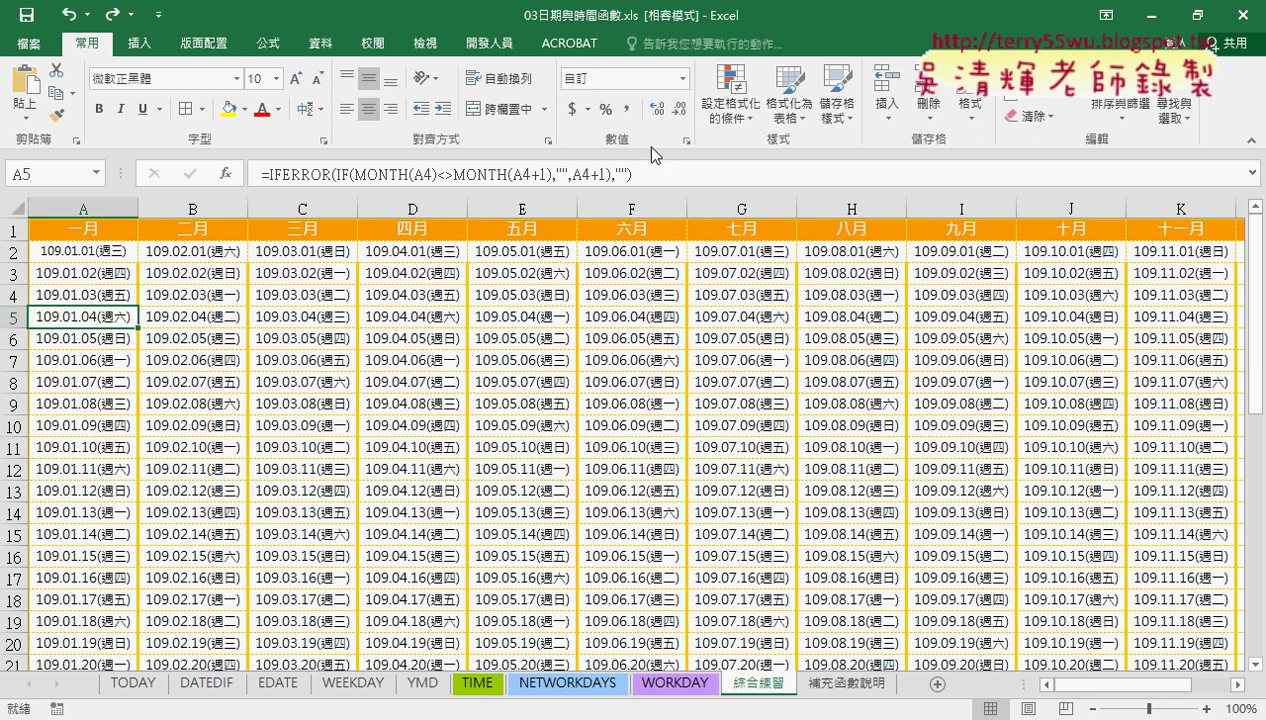
click(731, 108)
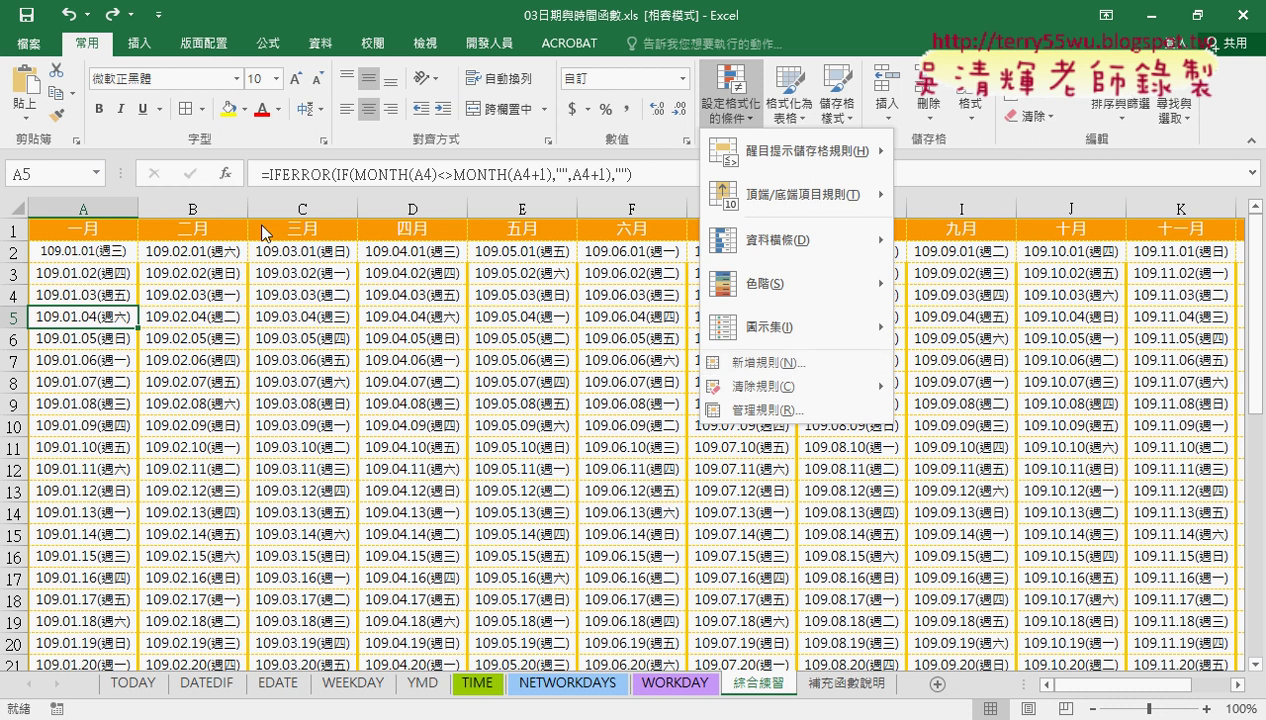
Select the full calendar range A2:L32 covering all twelve months
click(88, 258)
click(112, 251)
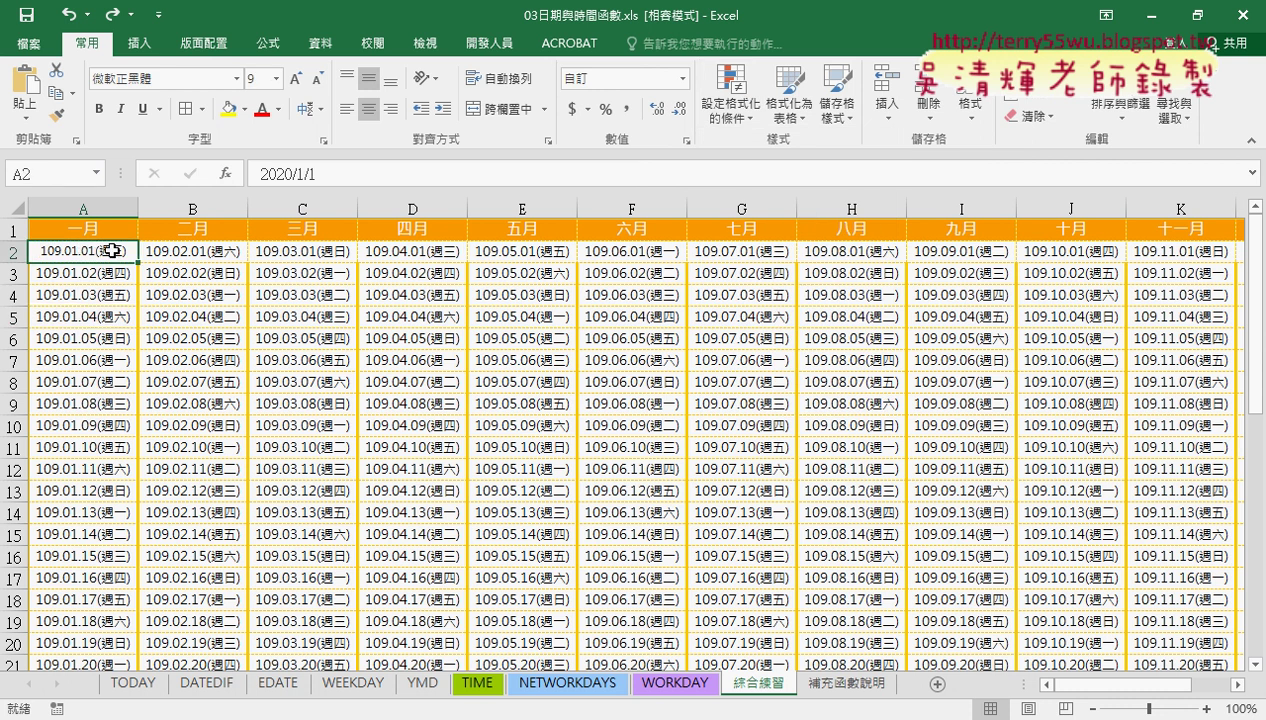
key(ctrl+shift+Right)
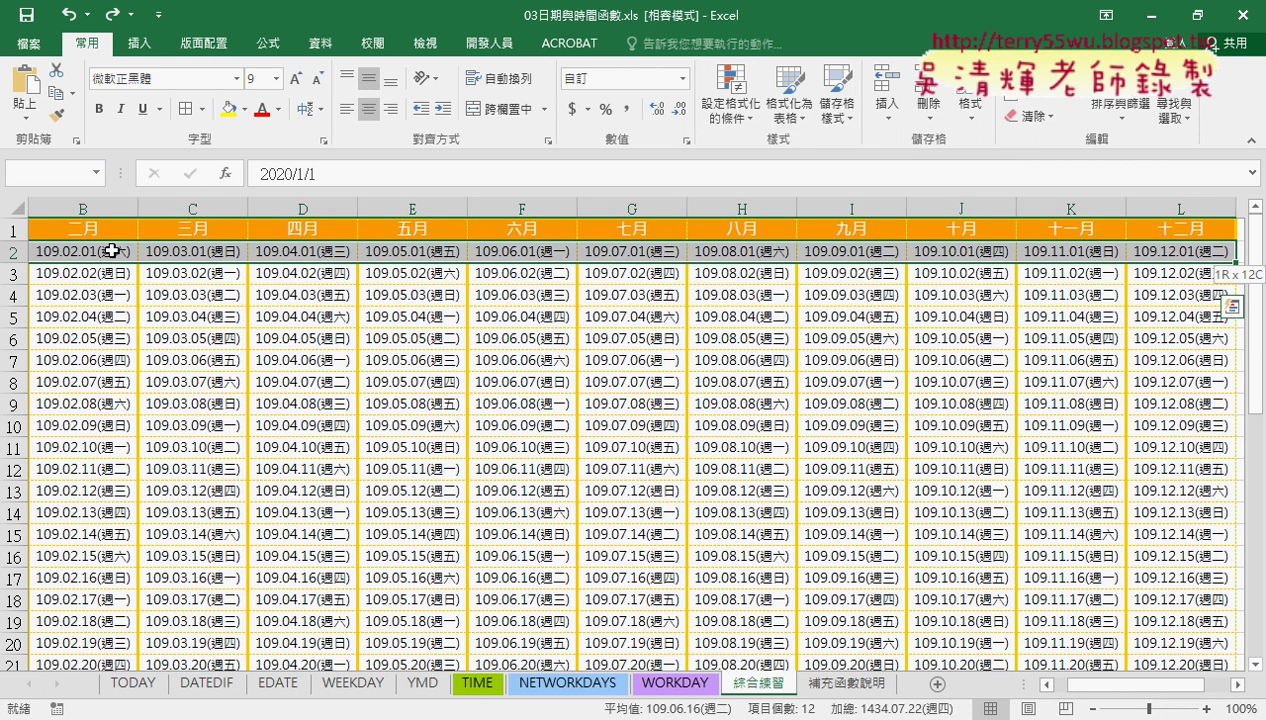
key(ctrl+shift+Down)
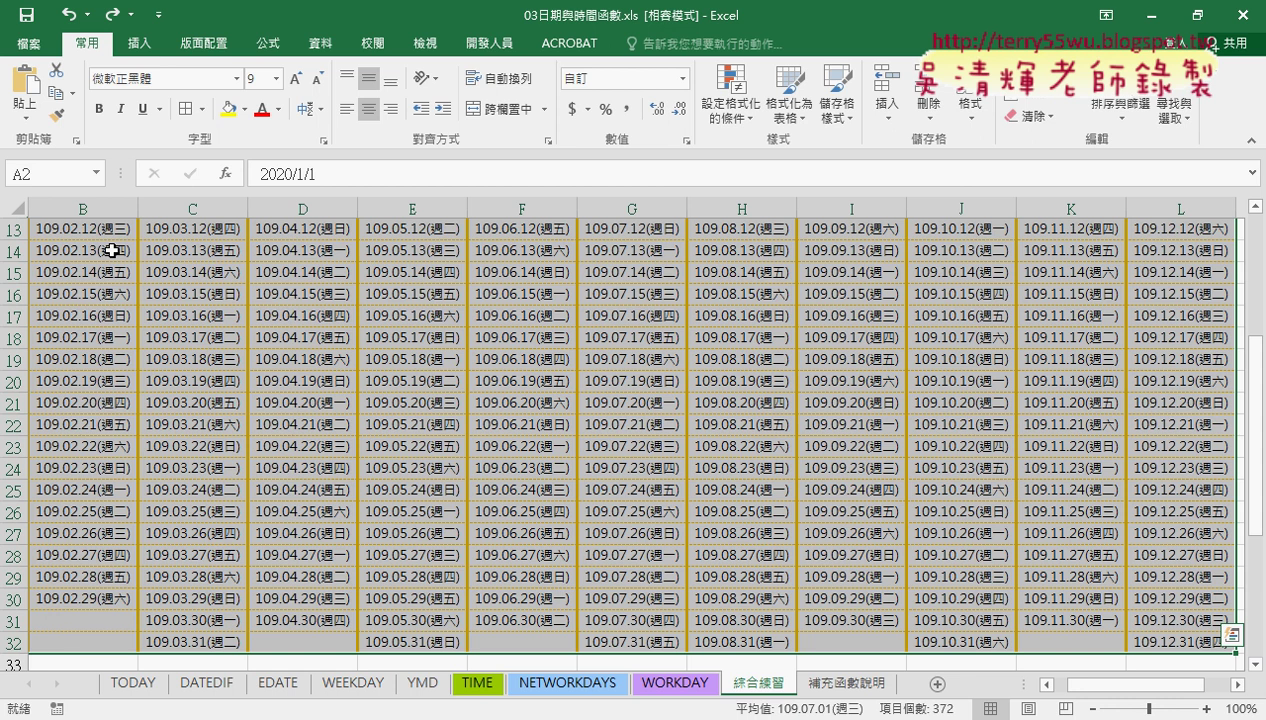
scroll(112, 251, up, 4)
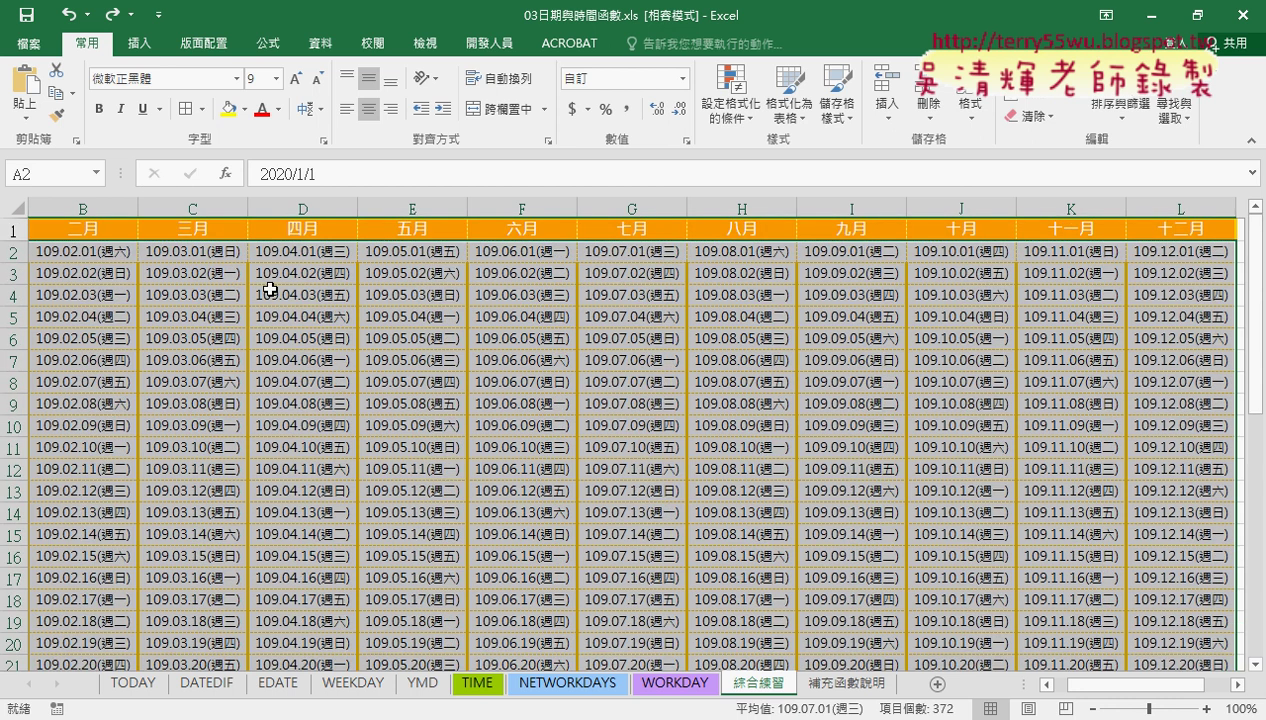
click(1046, 685)
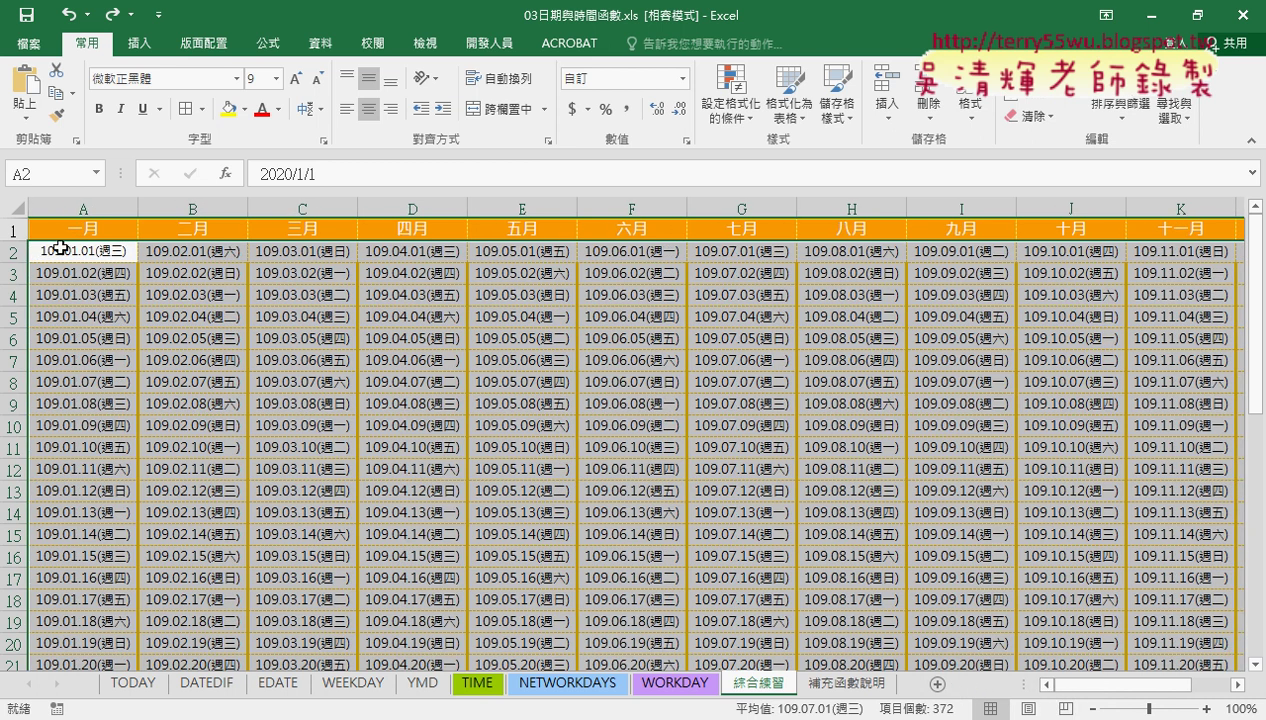
scroll(1010, 490, down, 5)
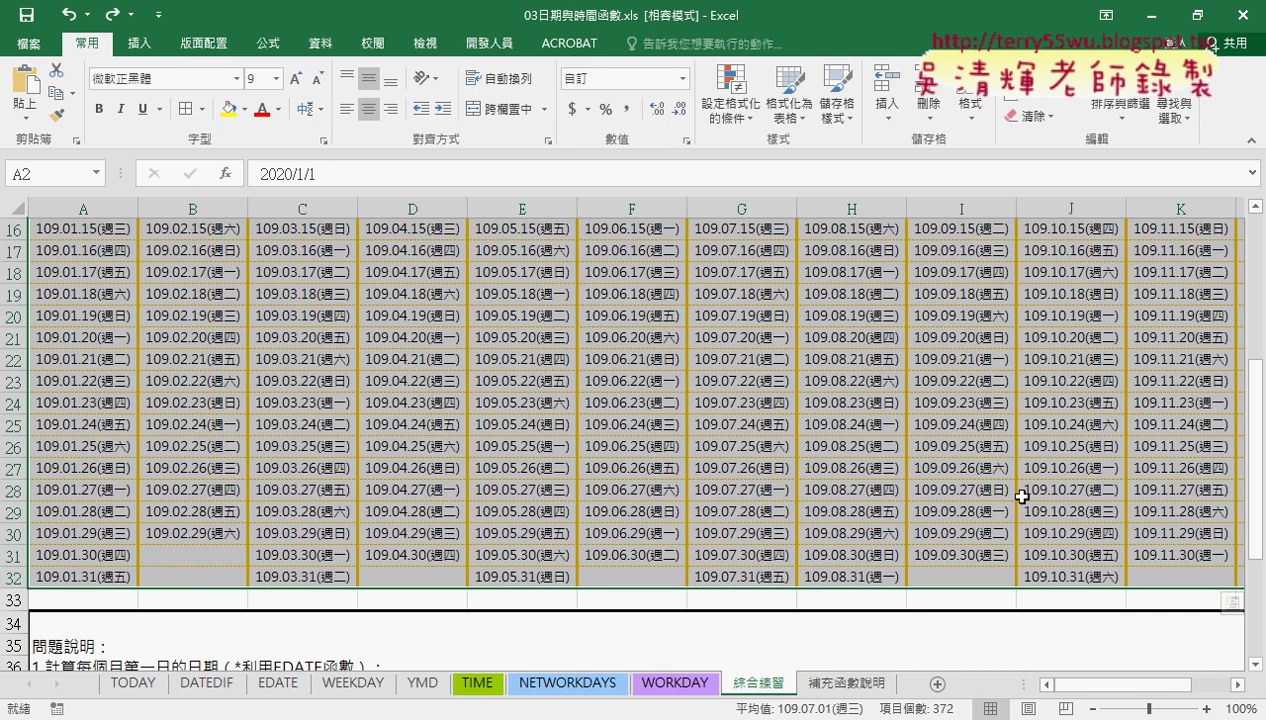
scroll(934, 378, up, 4)
scroll(934, 378, up, 1)
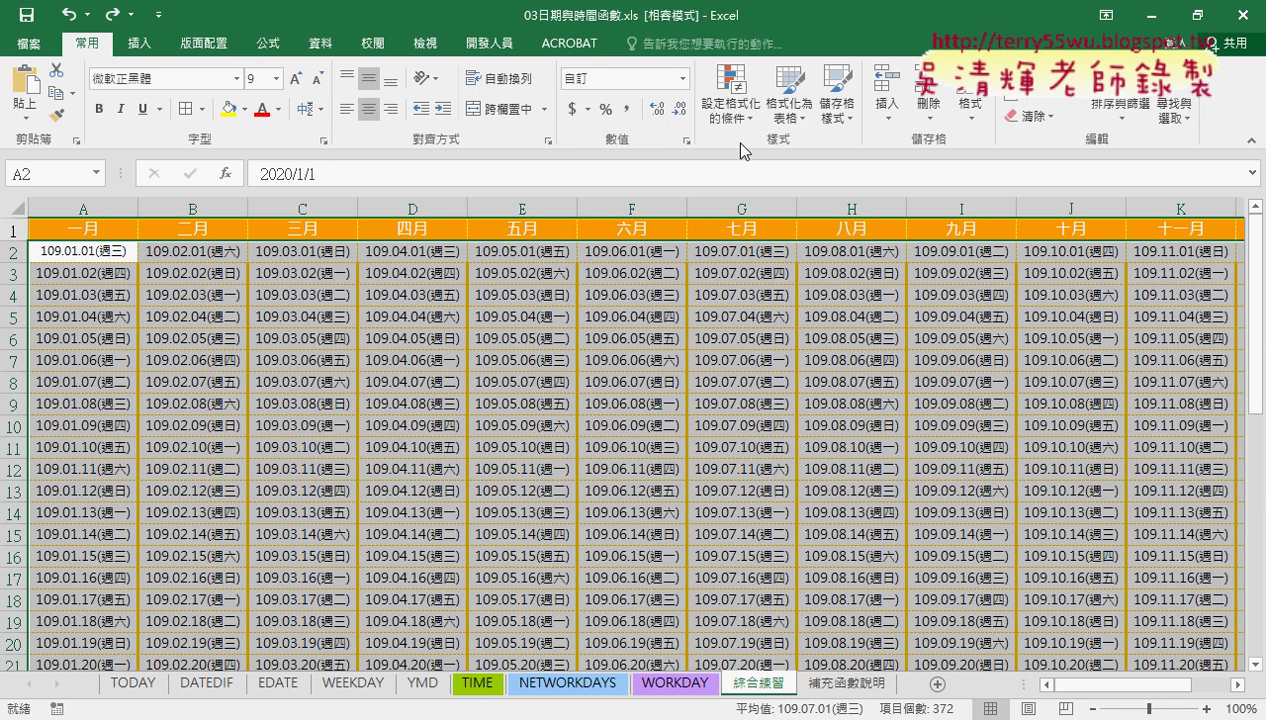
click(730, 110)
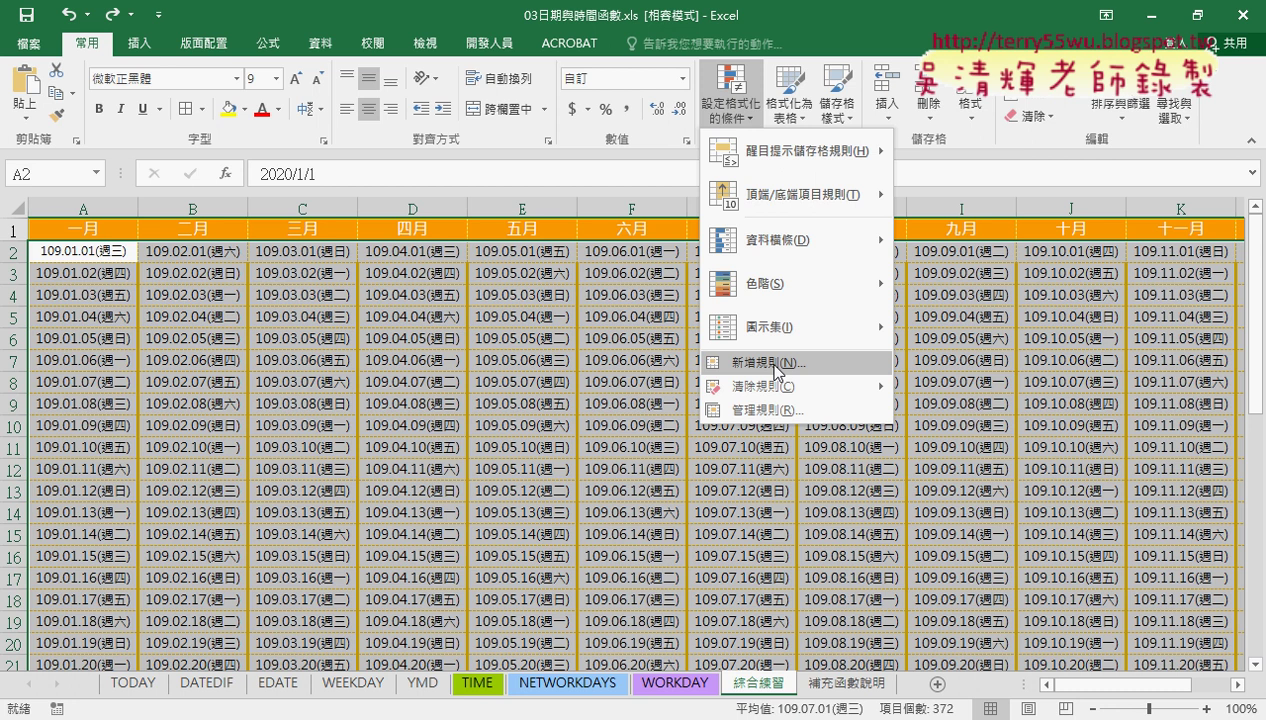
Create a formula-based conditional formatting rule with the condition =weekday(A2)=7
click(777, 364)
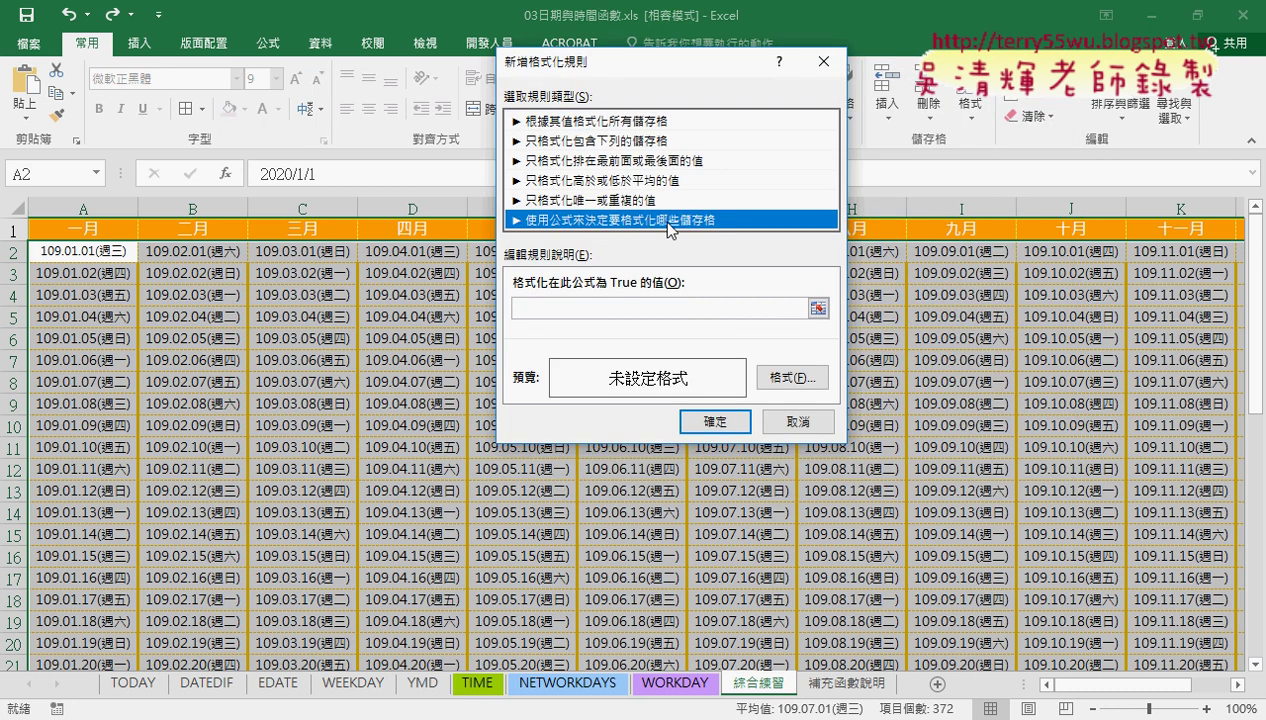
click(592, 311)
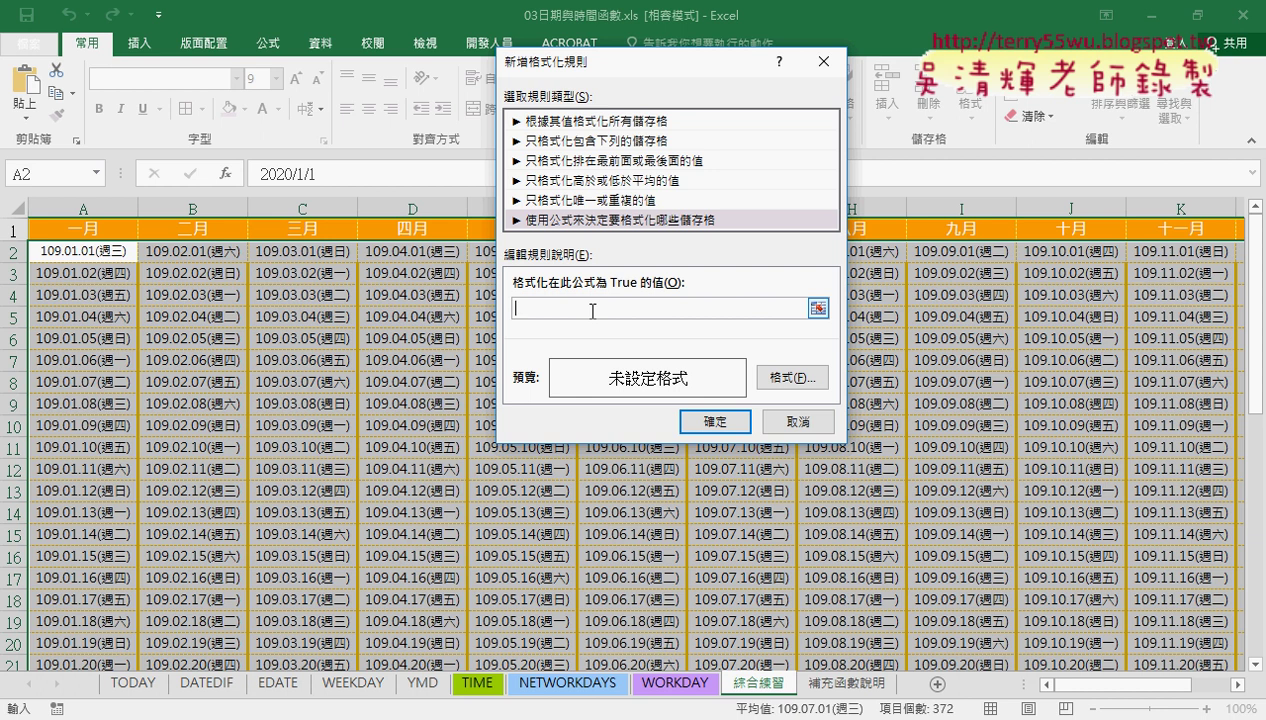
text(=)
text(w)
text(e)
text(ek)
text(day)
text(()
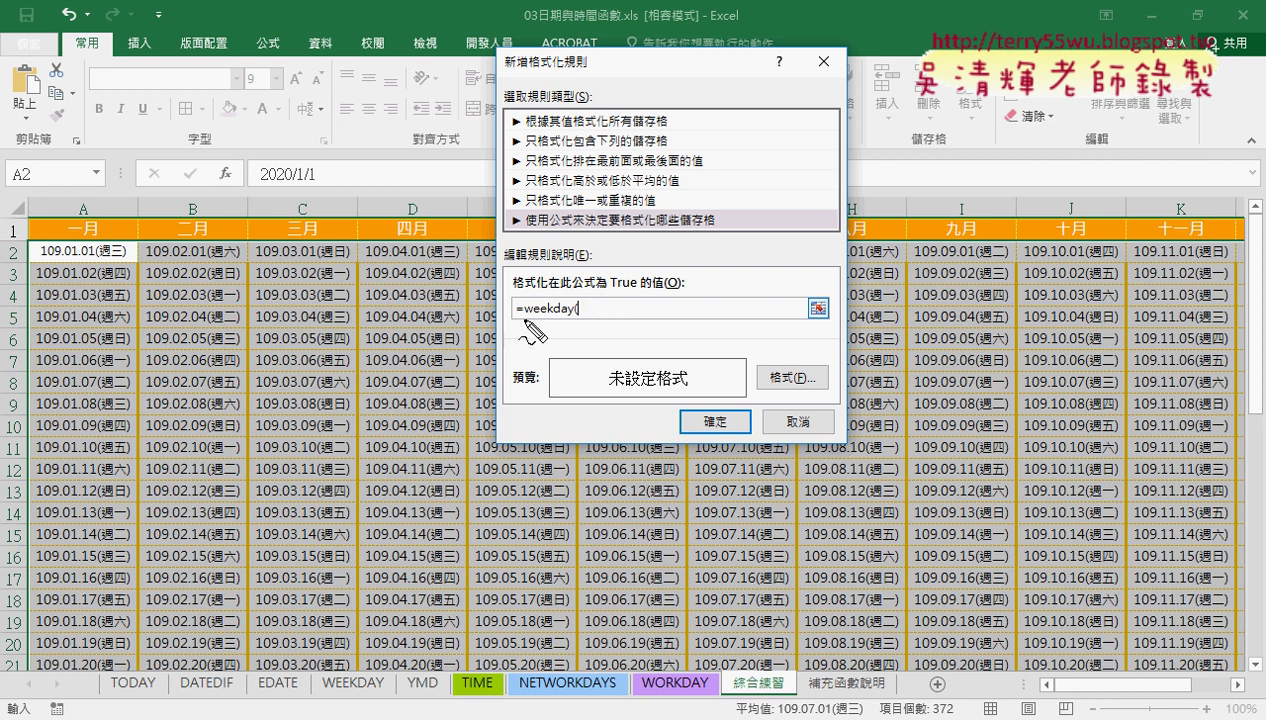
drag(572, 323, 610, 319)
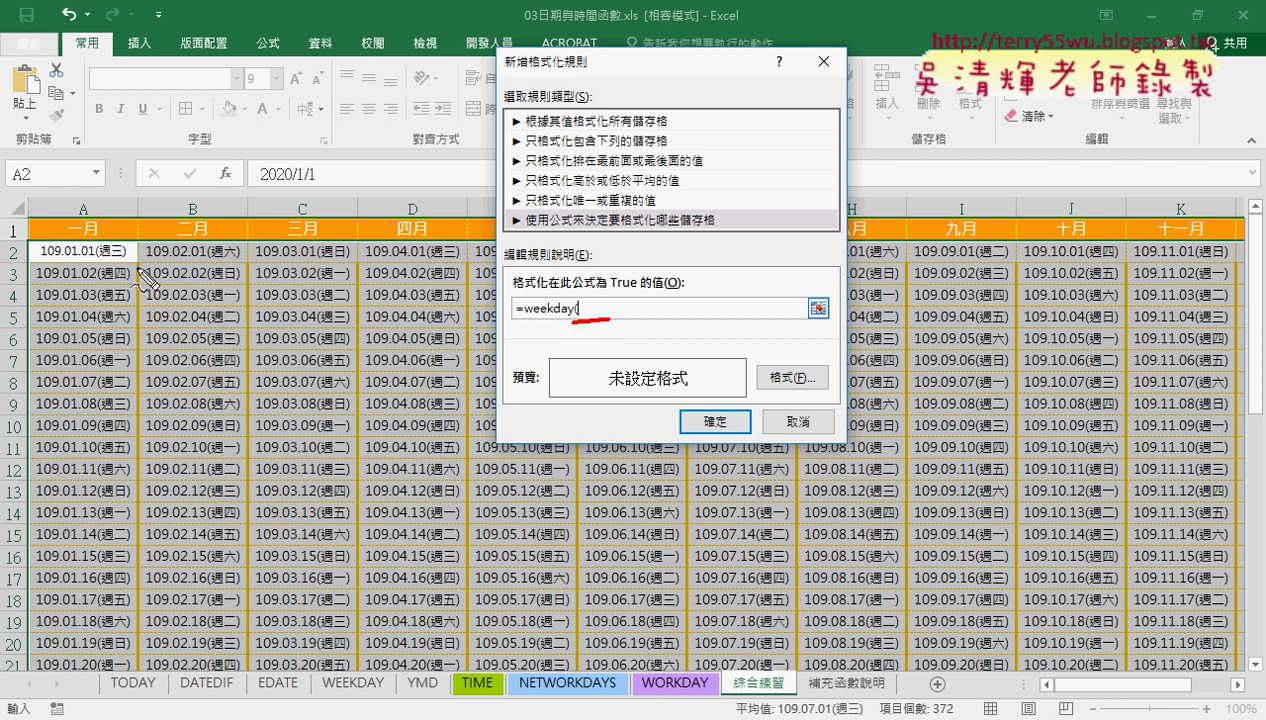
mouse_move(138, 267)
mouse_down()
mouse_move(64, 248)
mouse_move(136, 266)
mouse_up()
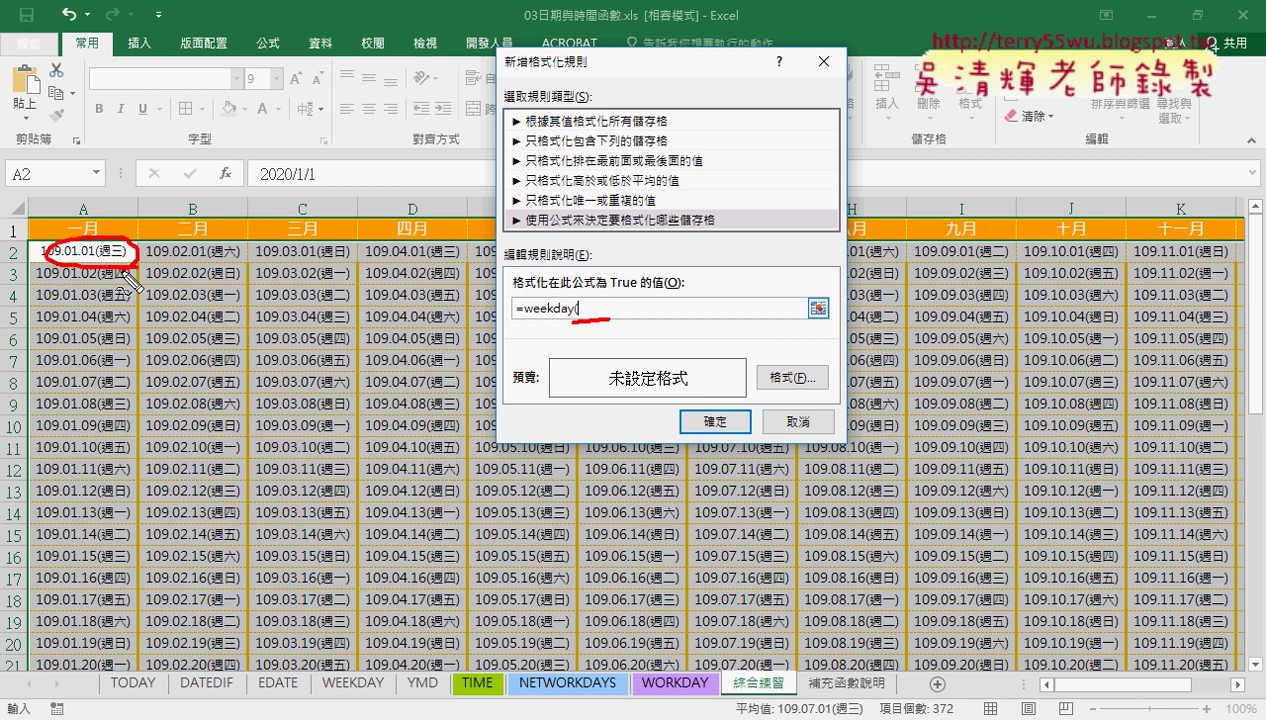
mouse_move(86, 155)
mouse_down()
mouse_move(92, 250)
mouse_move(118, 214)
mouse_up()
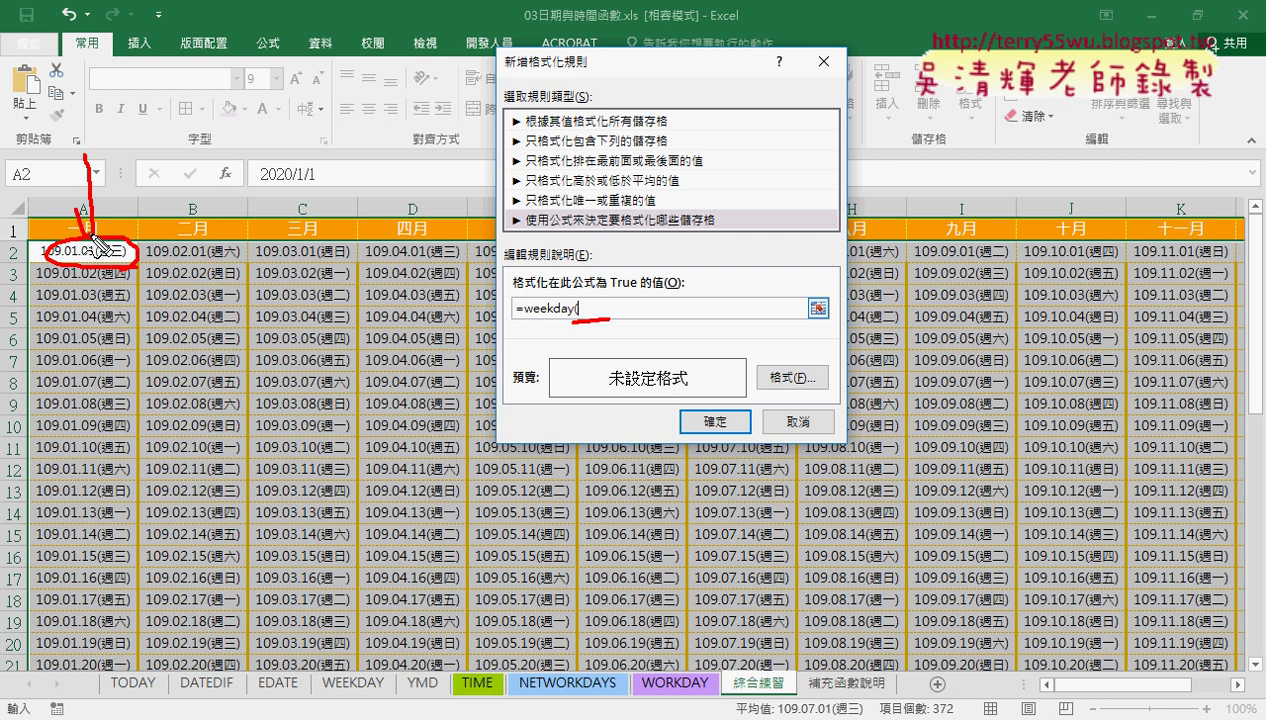
drag(152, 268, 314, 256)
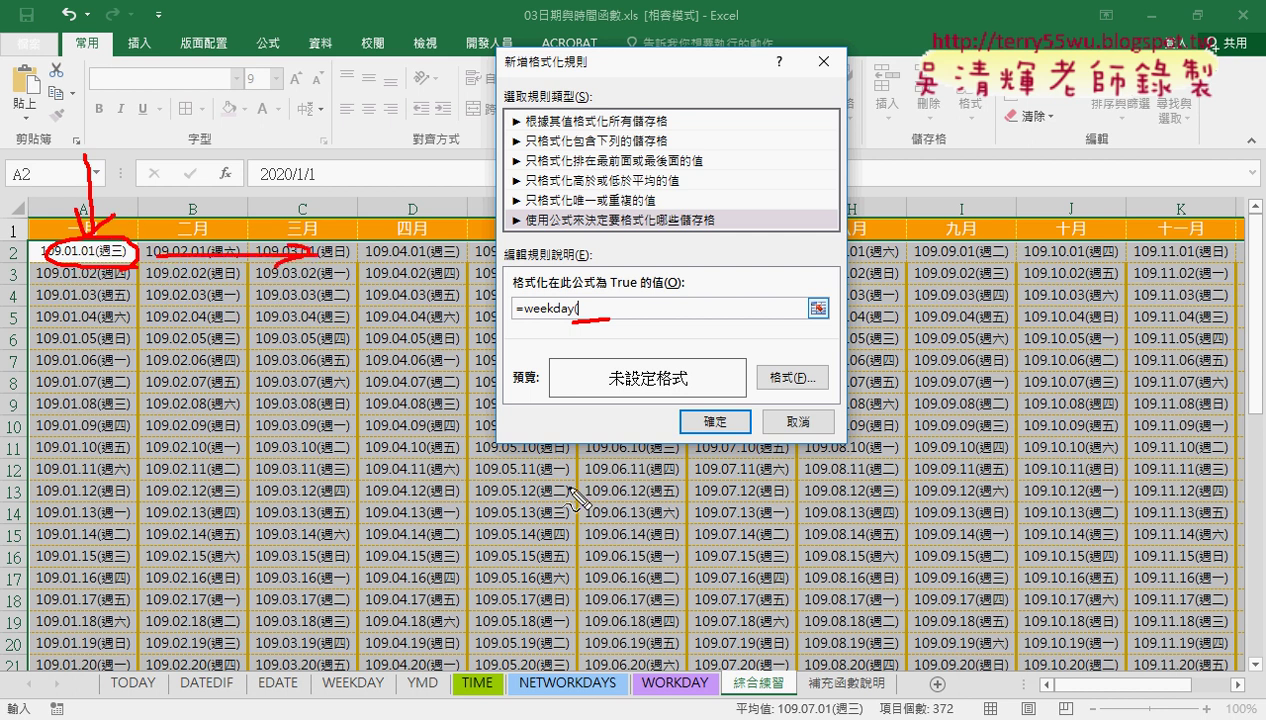
key(Escape)
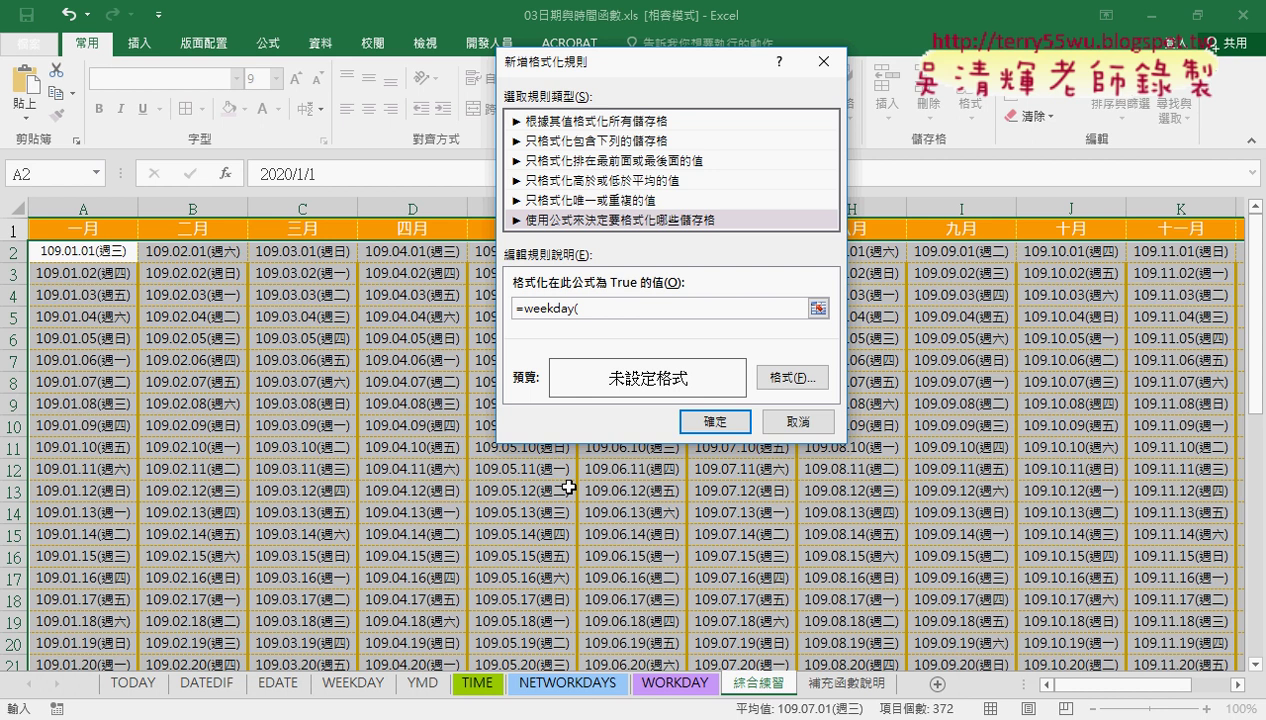
text(A)
text(2)
text())
text(=)
text(7)
Format the rule's matches with olive text and a light green fill
click(785, 377)
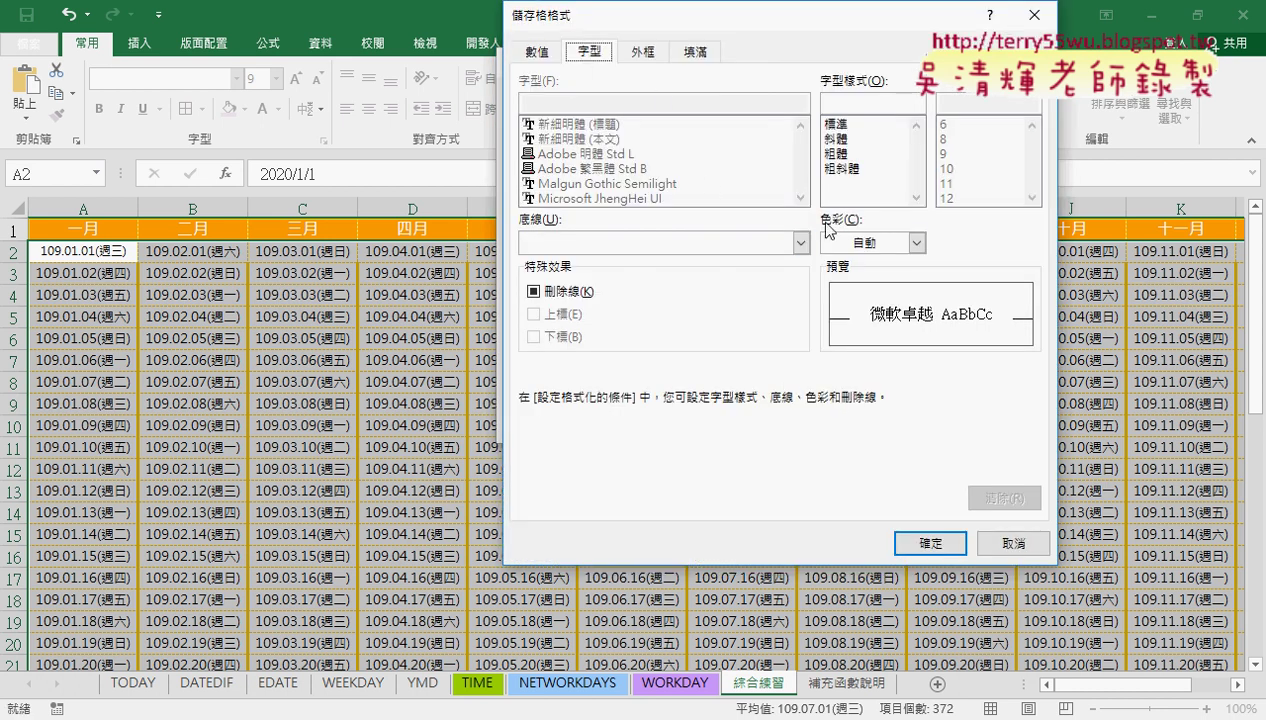
click(916, 242)
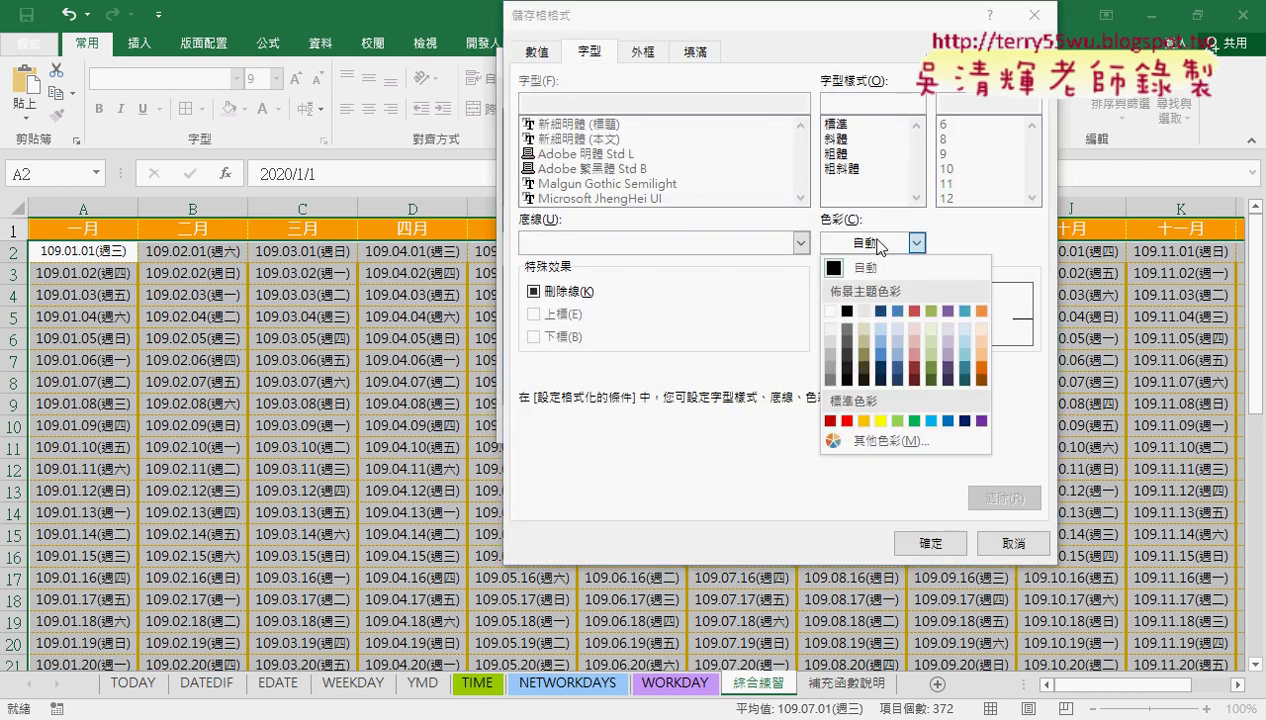
click(930, 380)
click(696, 55)
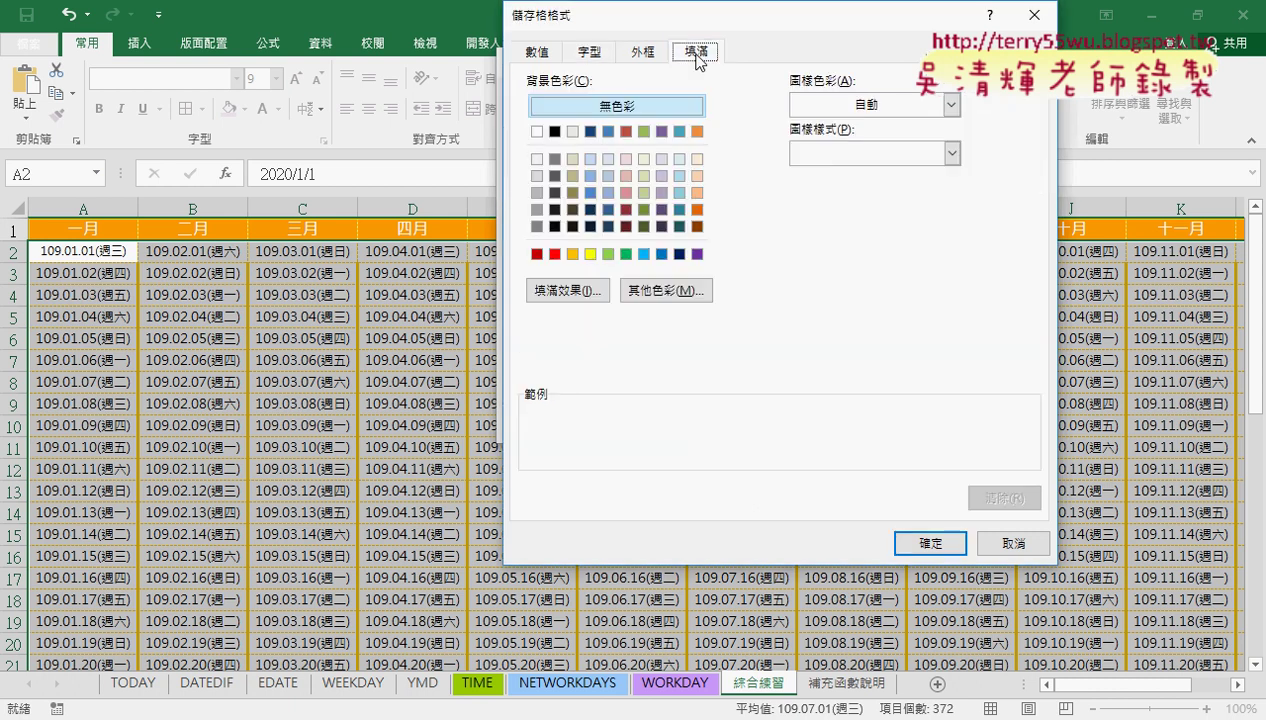
click(643, 159)
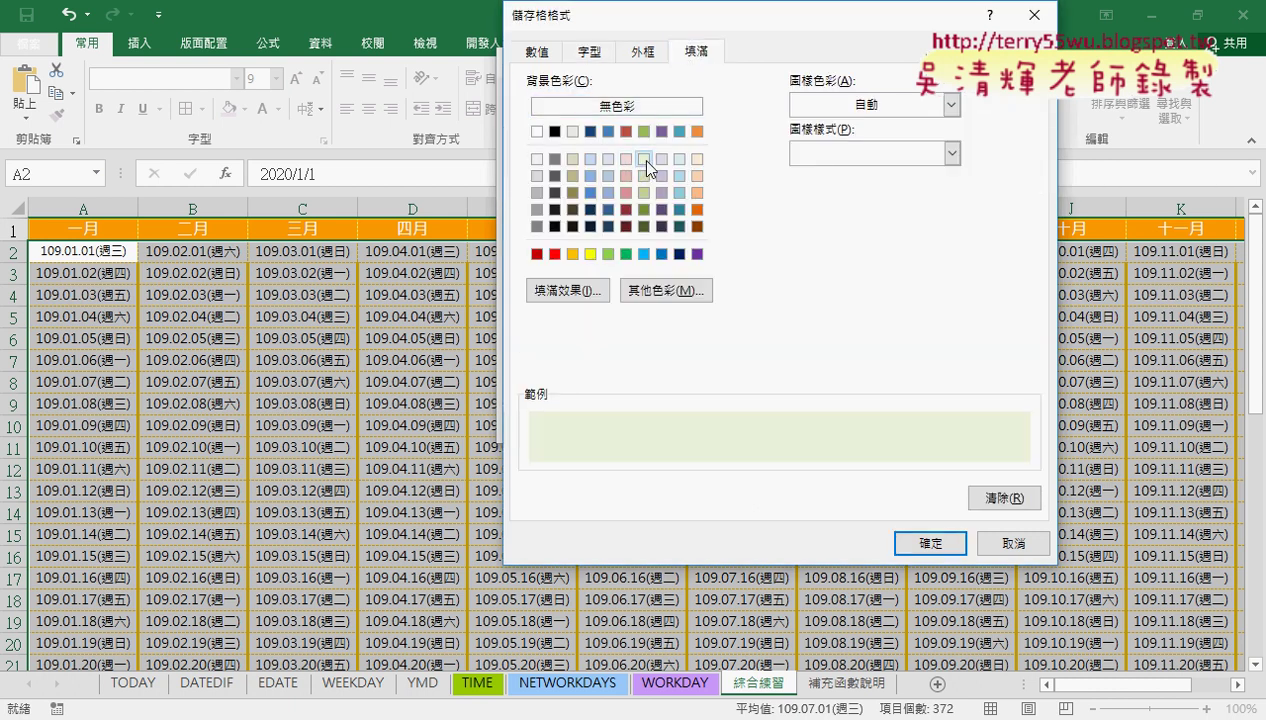
click(915, 533)
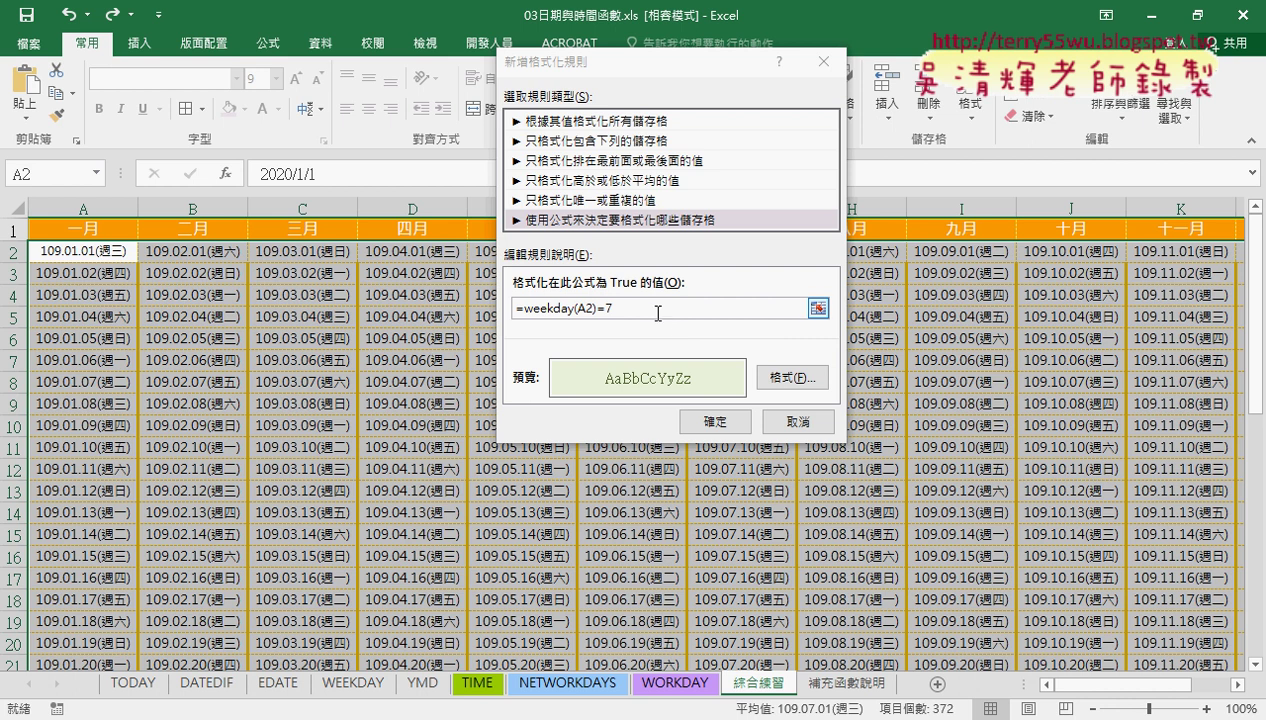
Copy the =weekday(A2)=7 formula for reuse and apply the Saturday rule
drag(690, 309, 498, 313)
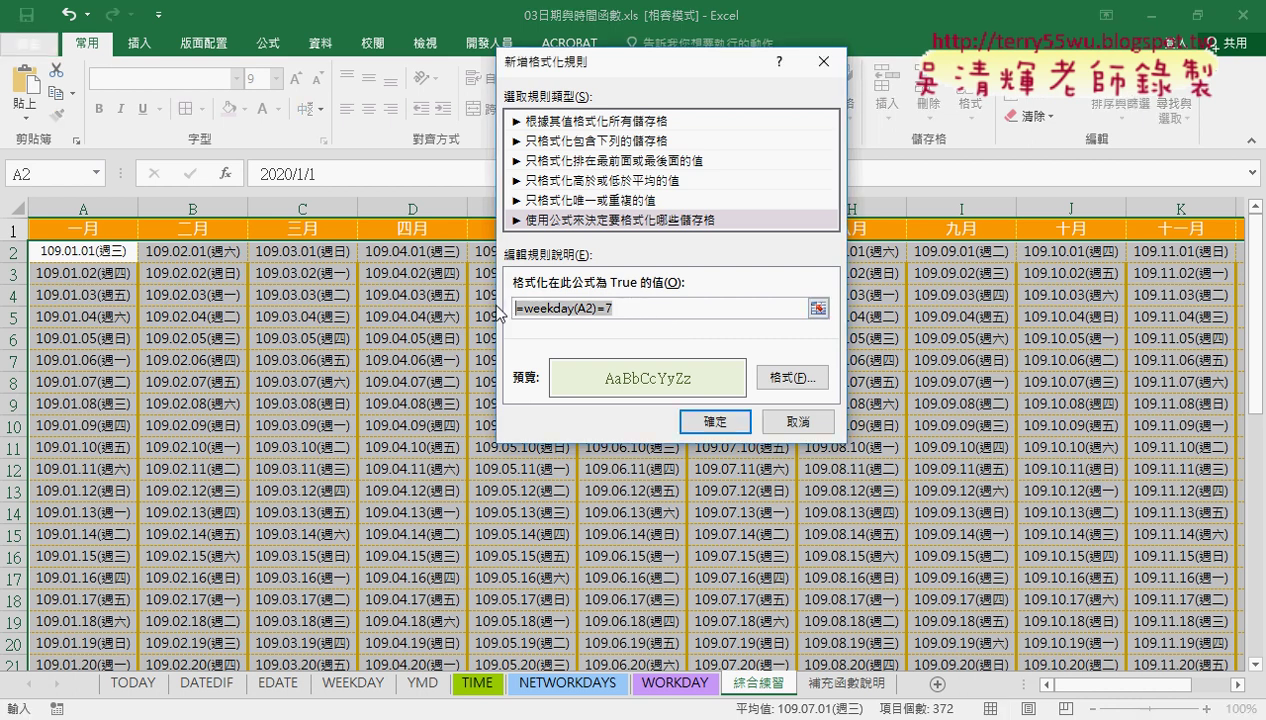
right_click(556, 308)
click(591, 344)
click(727, 423)
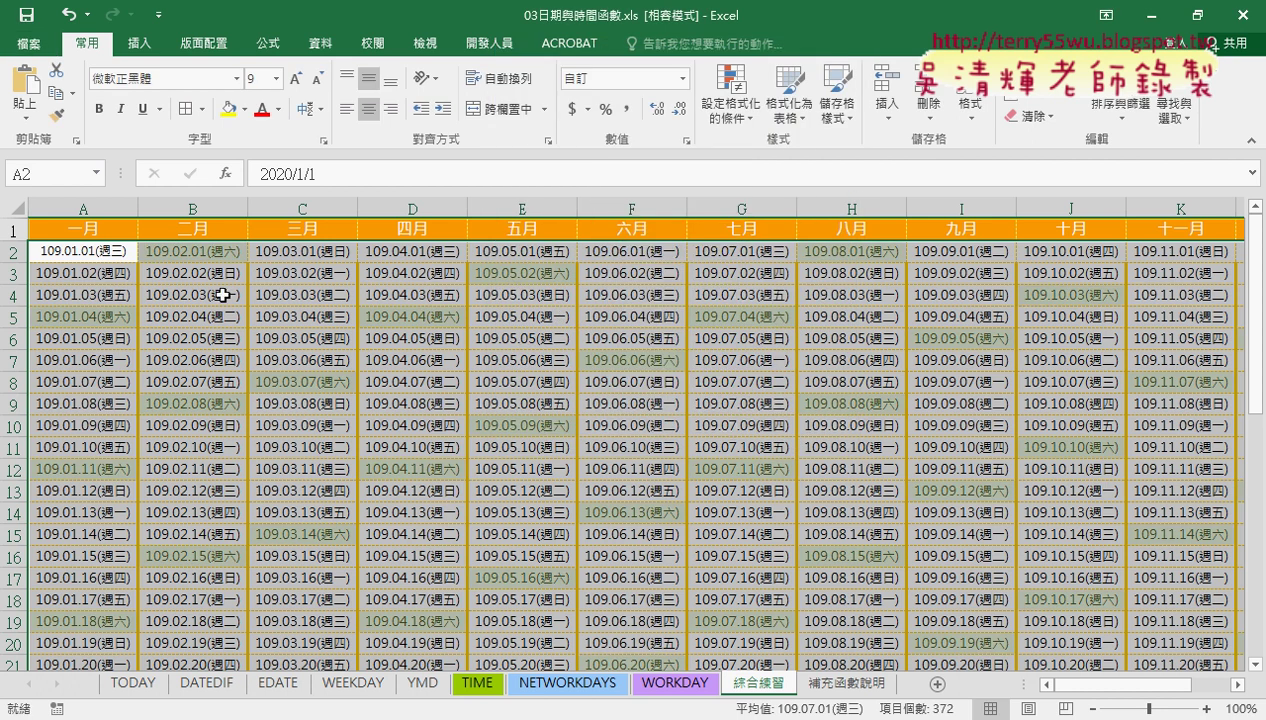
Start a new formula rule by pasting the WEEKDAY test and making it =weekday(A2)=1
click(729, 105)
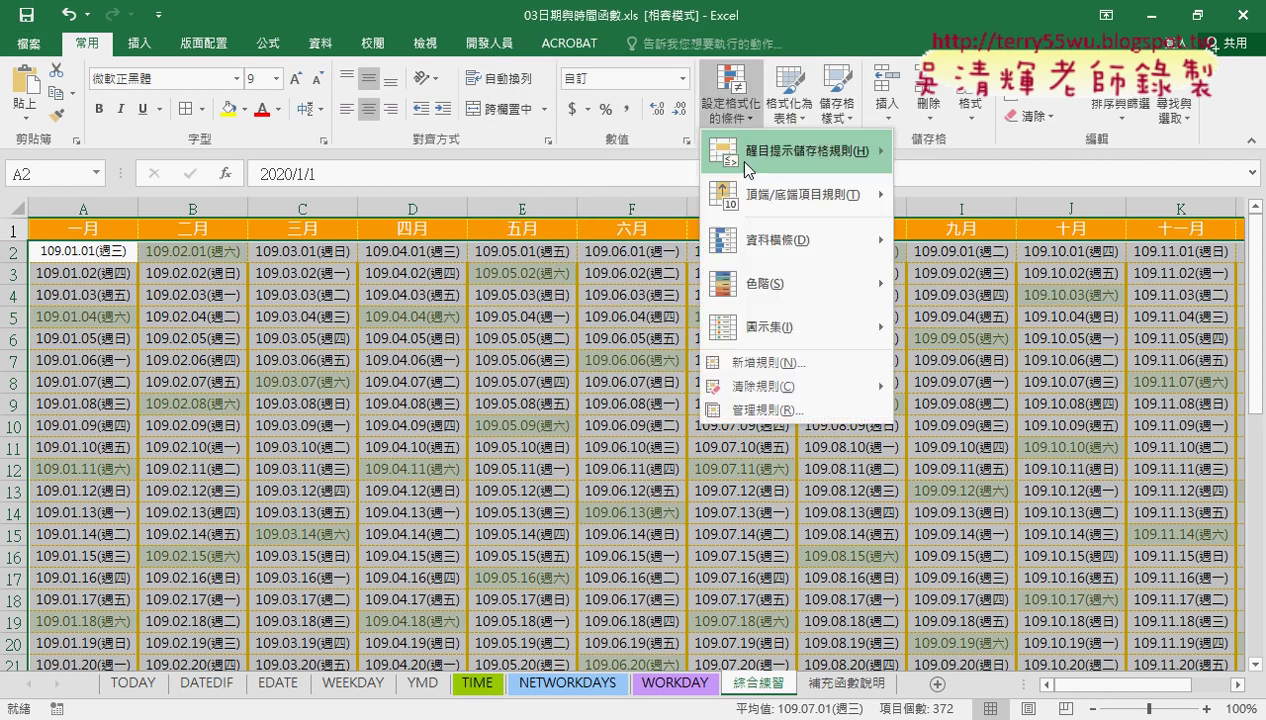
click(778, 363)
click(480, 197)
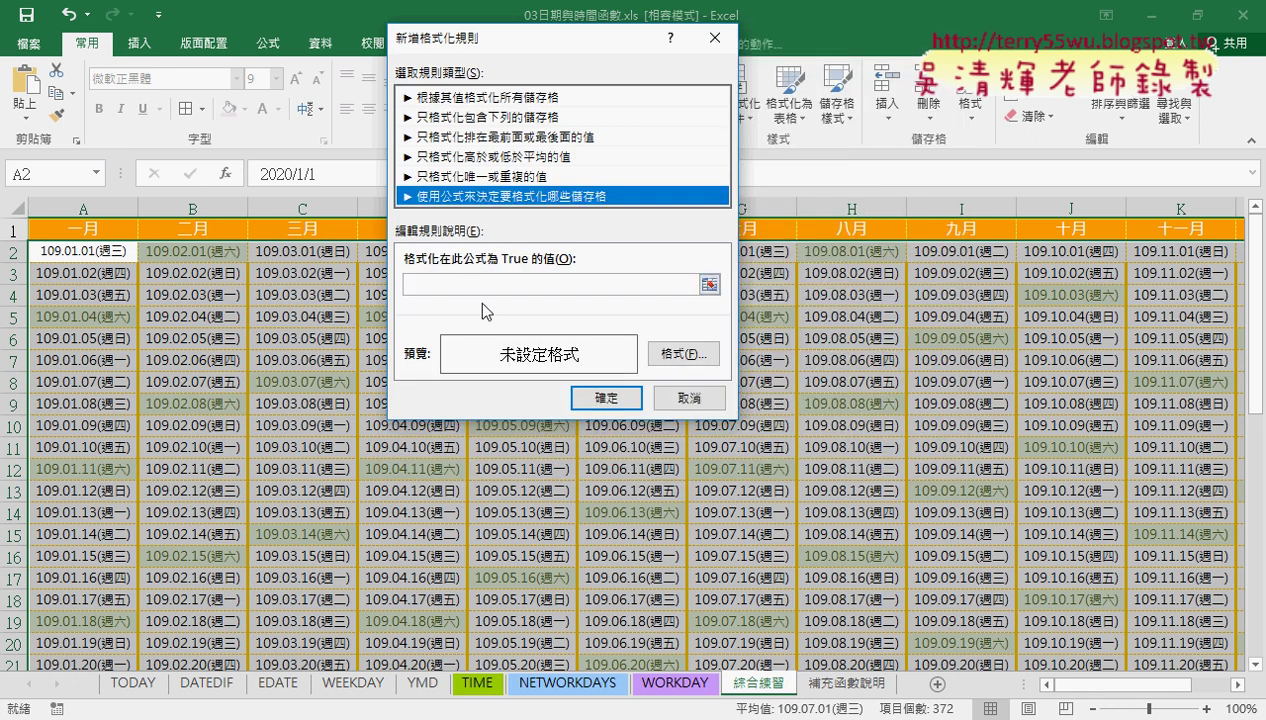
click(480, 285)
right_click(470, 285)
click(490, 340)
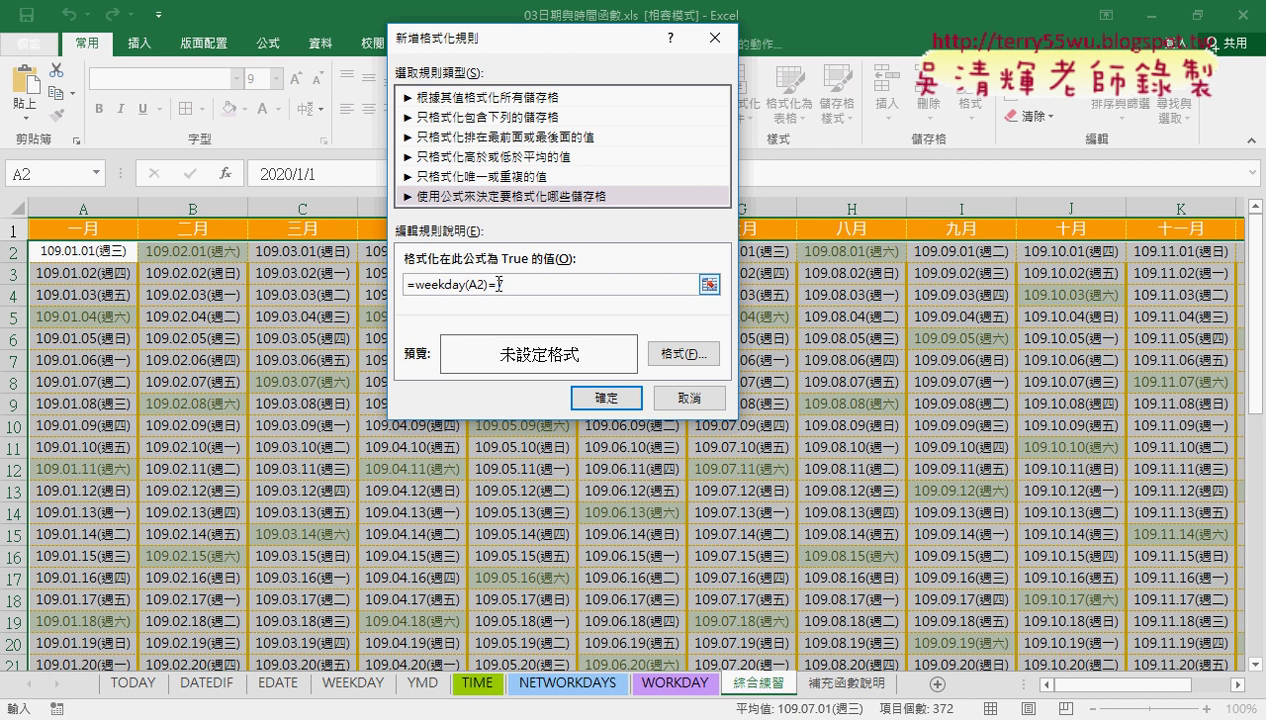
text(1)
Give the Sunday rule a yellow fill with red text and apply it
click(680, 354)
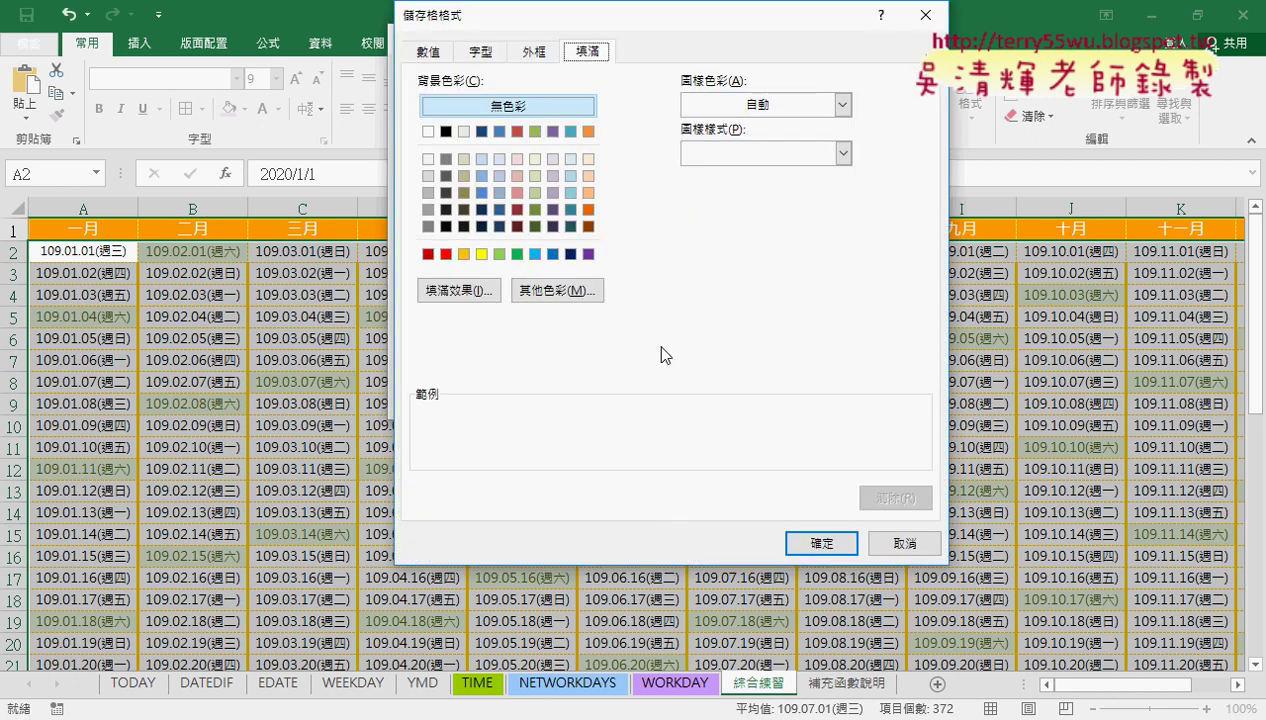
click(481, 254)
click(483, 52)
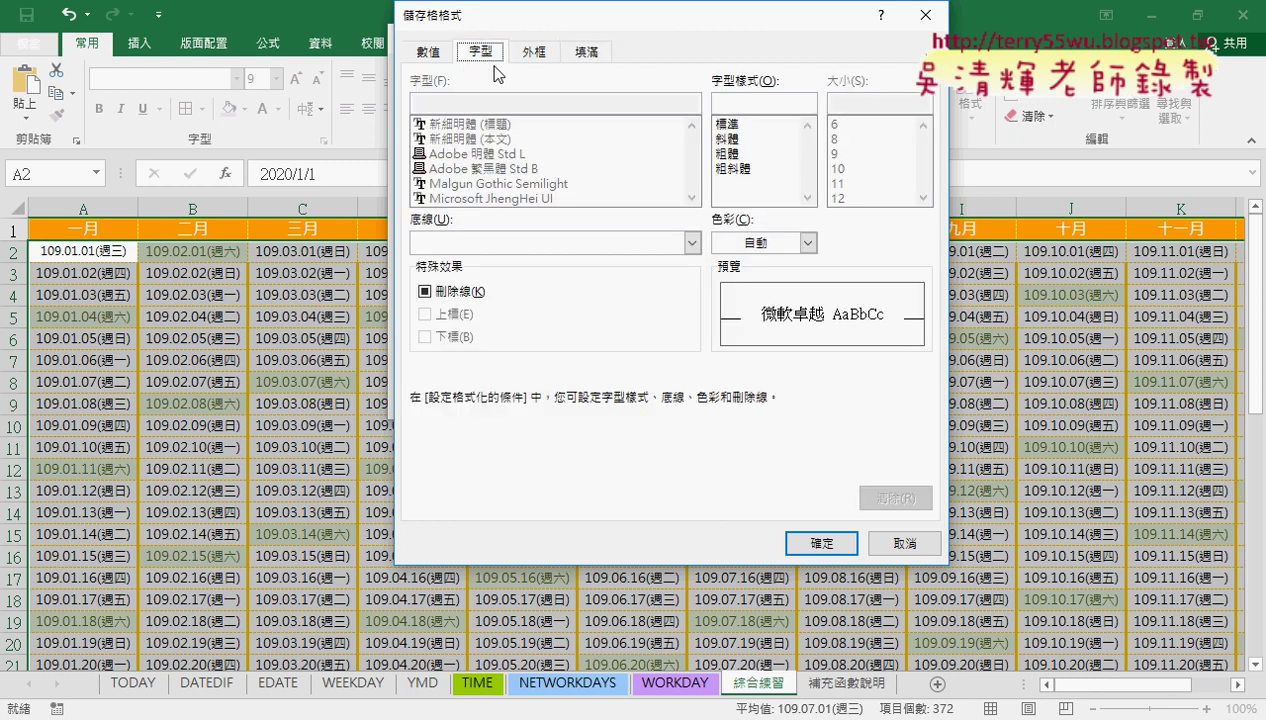
click(765, 250)
click(726, 415)
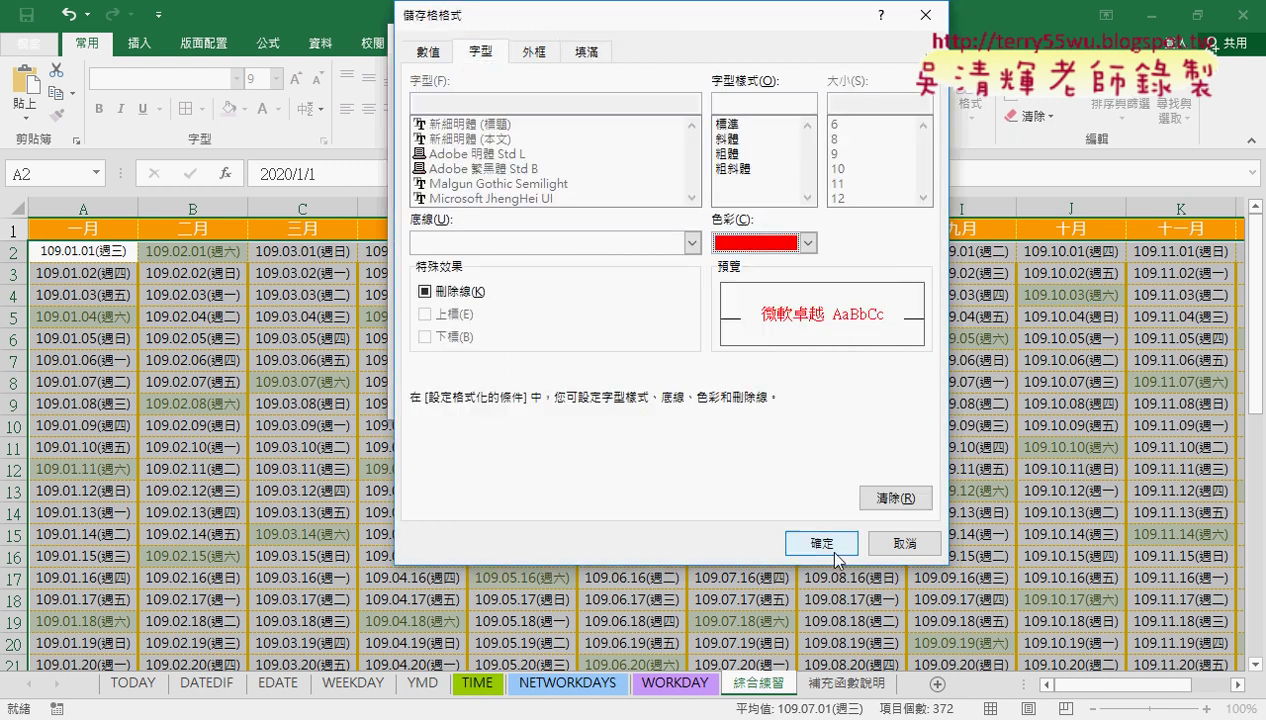
click(835, 555)
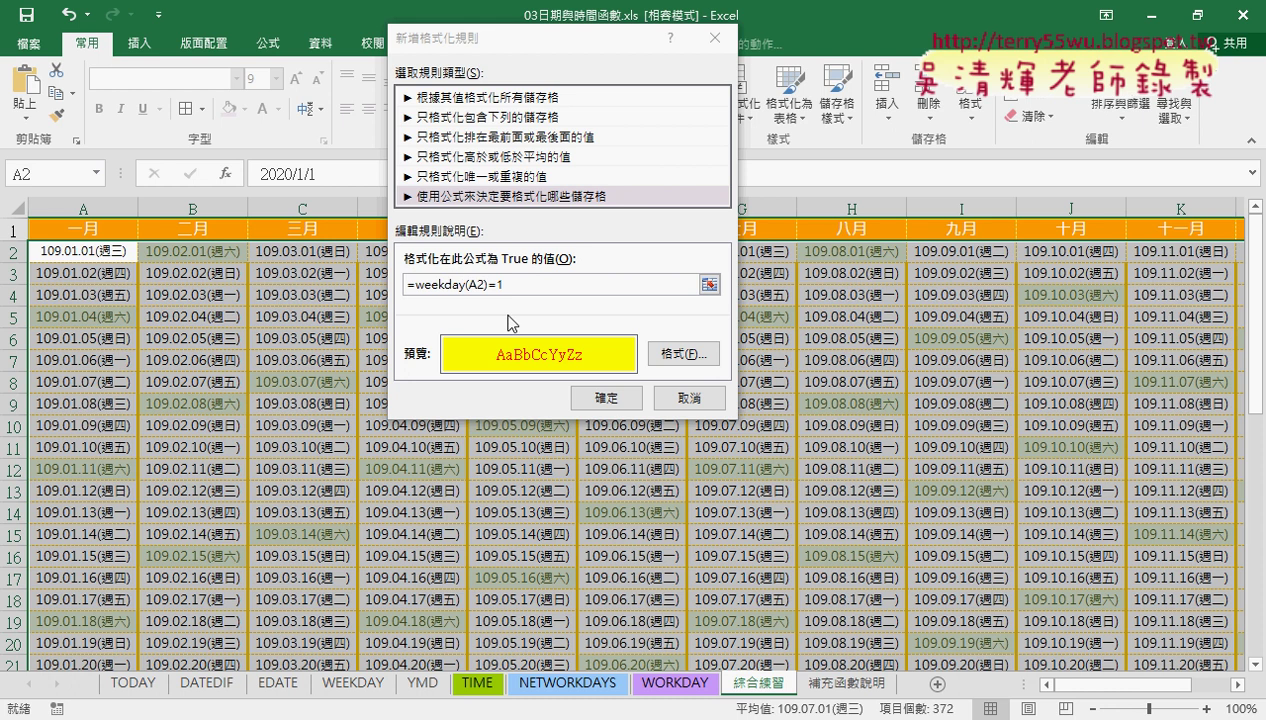
click(610, 400)
Zoom out to all twelve months and reselect the calendar range A2:L32
click(778, 486)
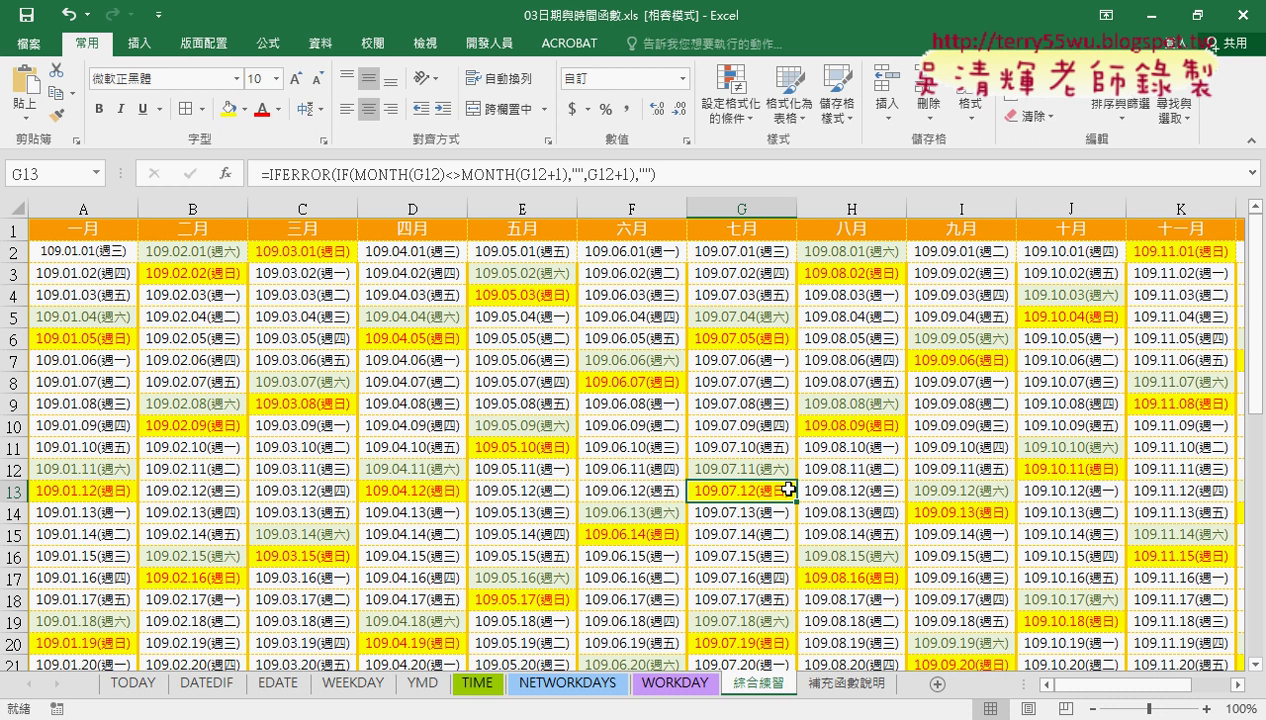
click(1096, 710)
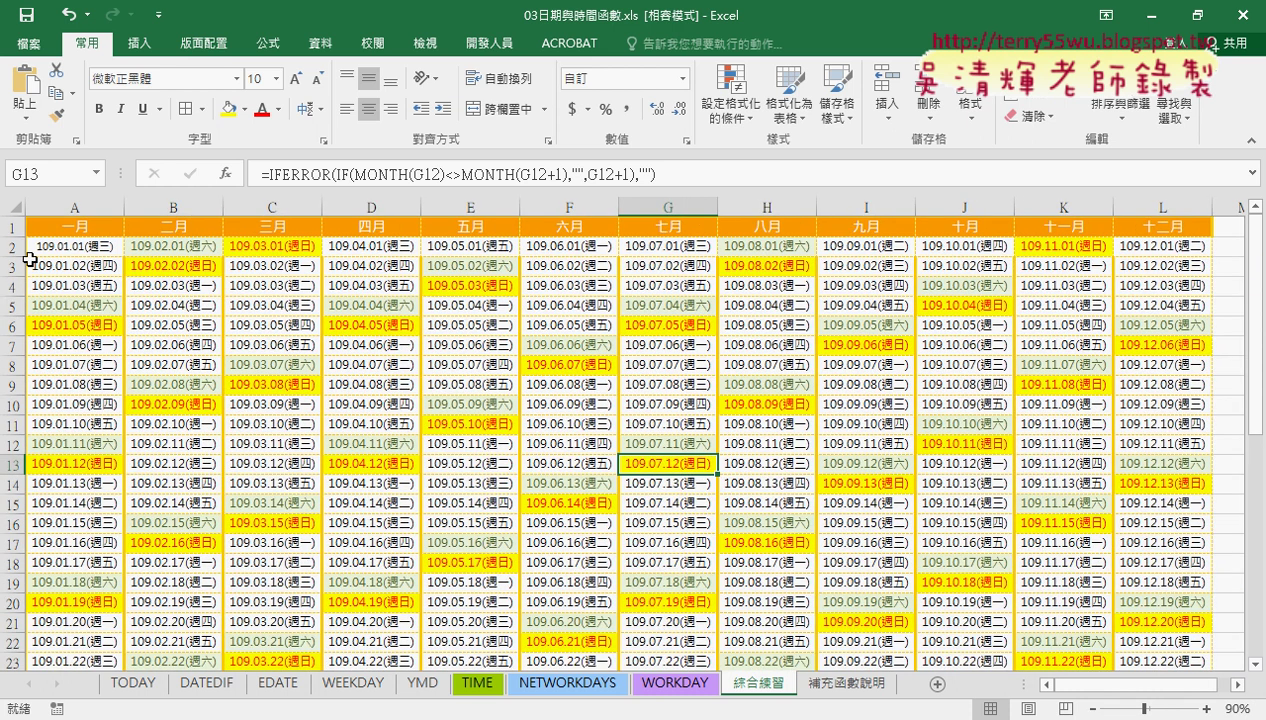
click(48, 247)
key(ctrl+shift+Right)
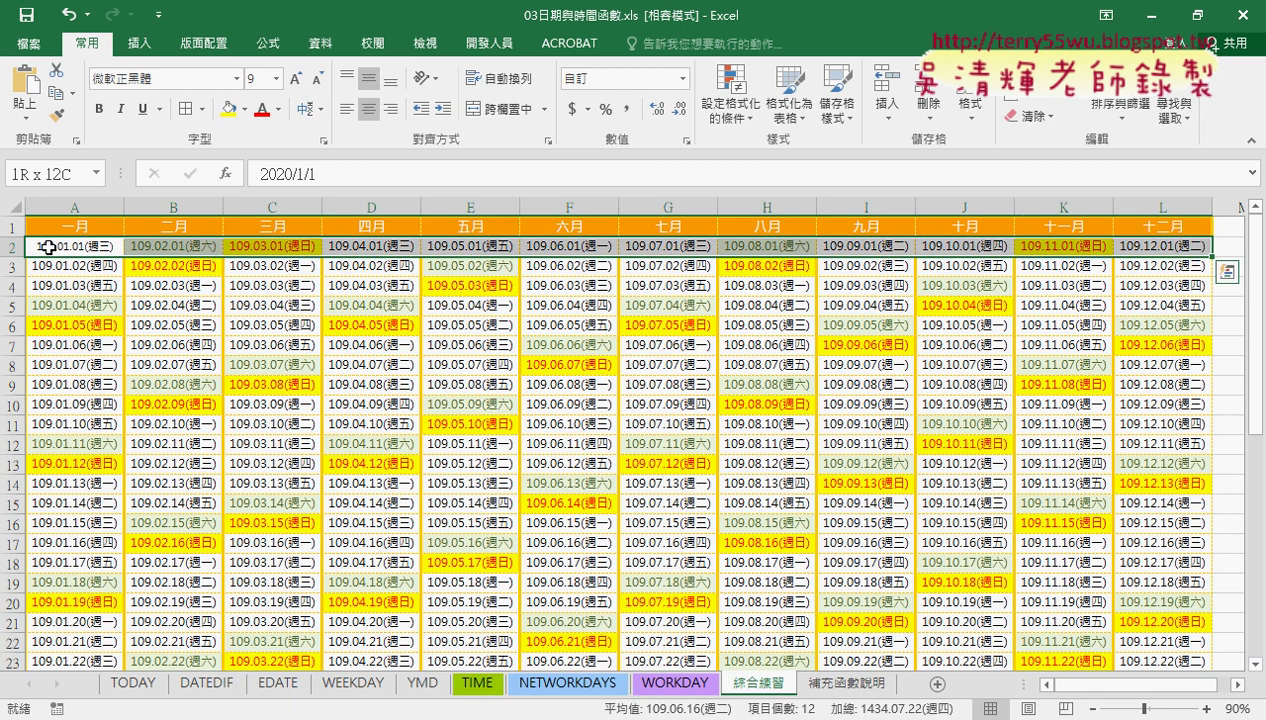
key(ctrl+shift+Down)
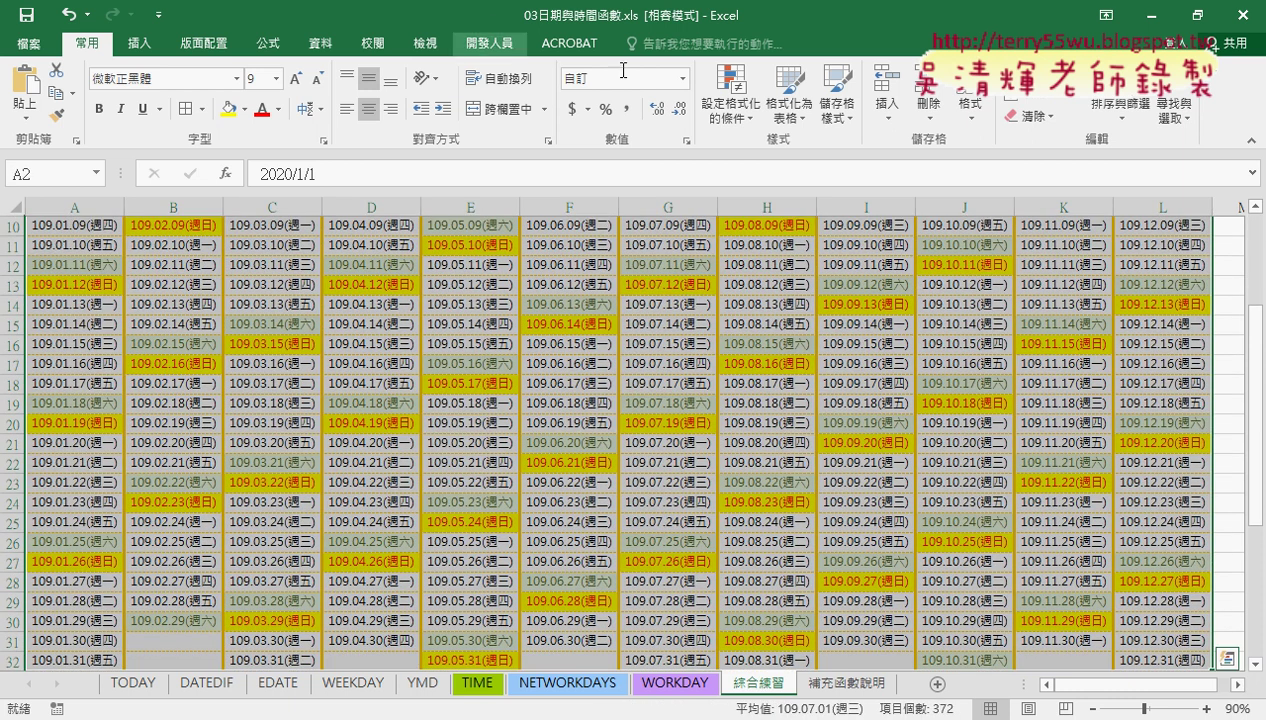
Review the Conditional Formatting menu, then switch to the 綜合練習 (VBA) sheet
click(730, 95)
mouse_move(769, 326)
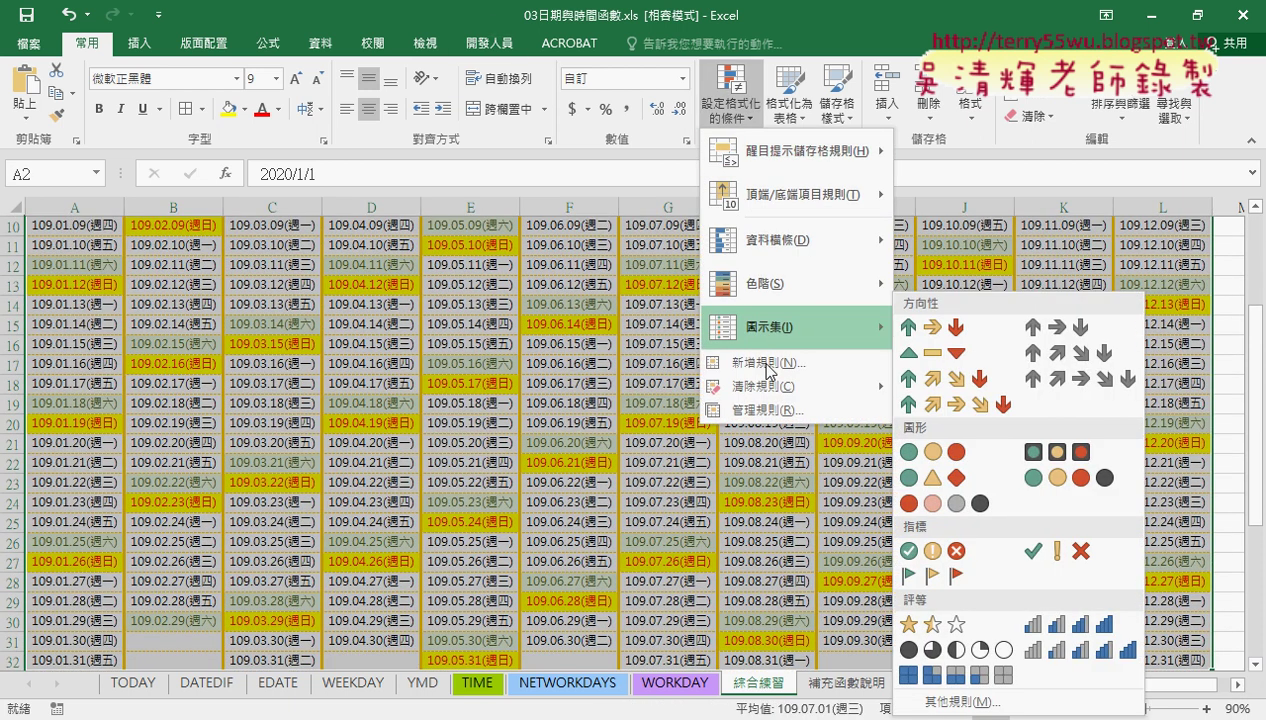
mouse_move(773, 395)
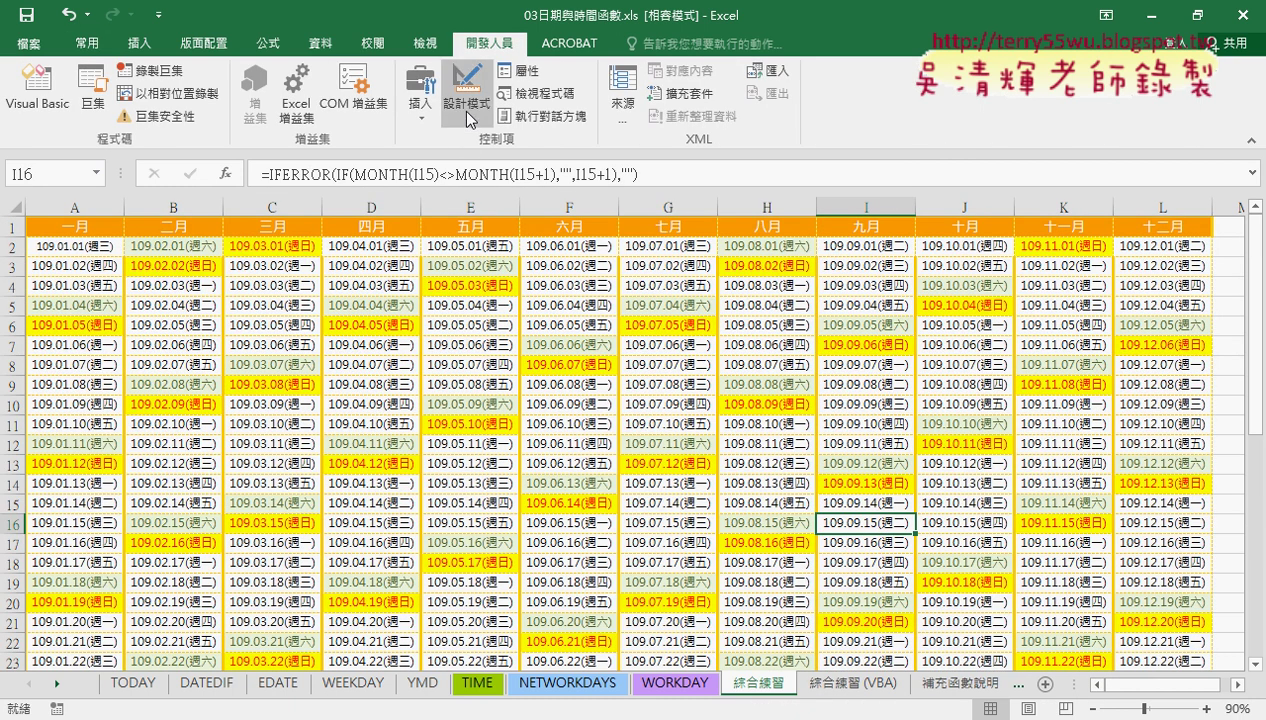
click(92, 46)
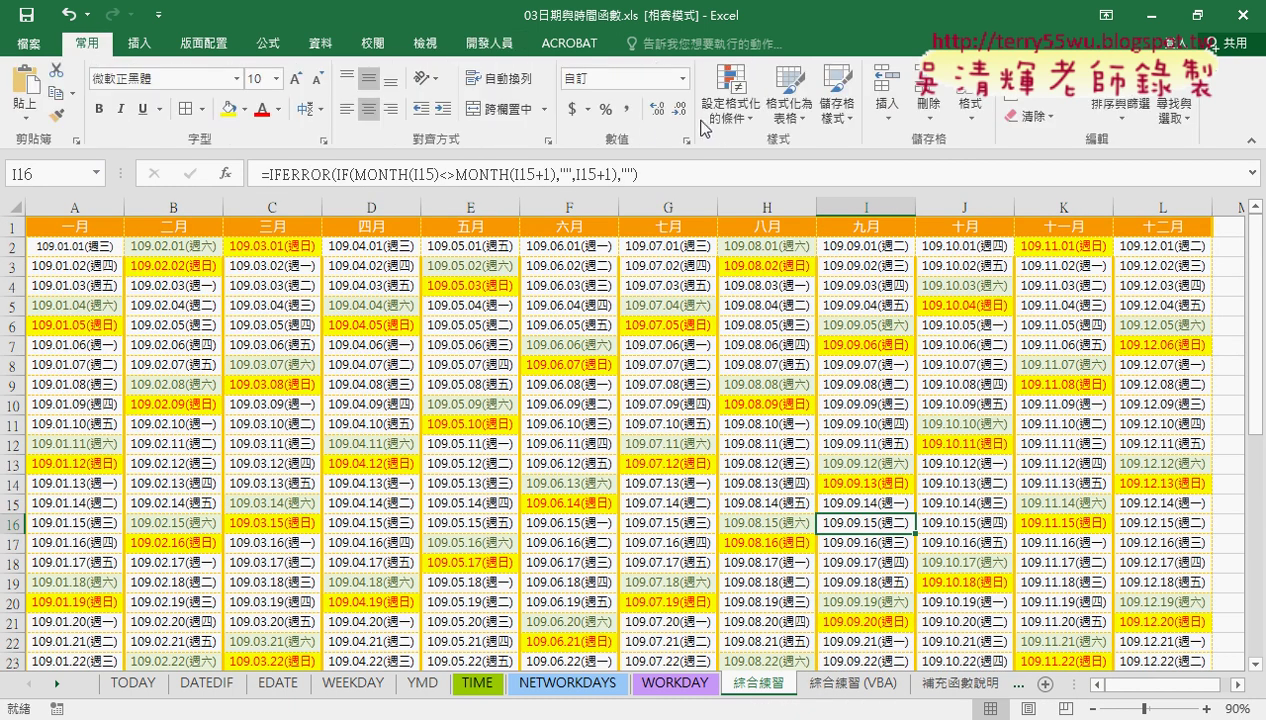
click(723, 112)
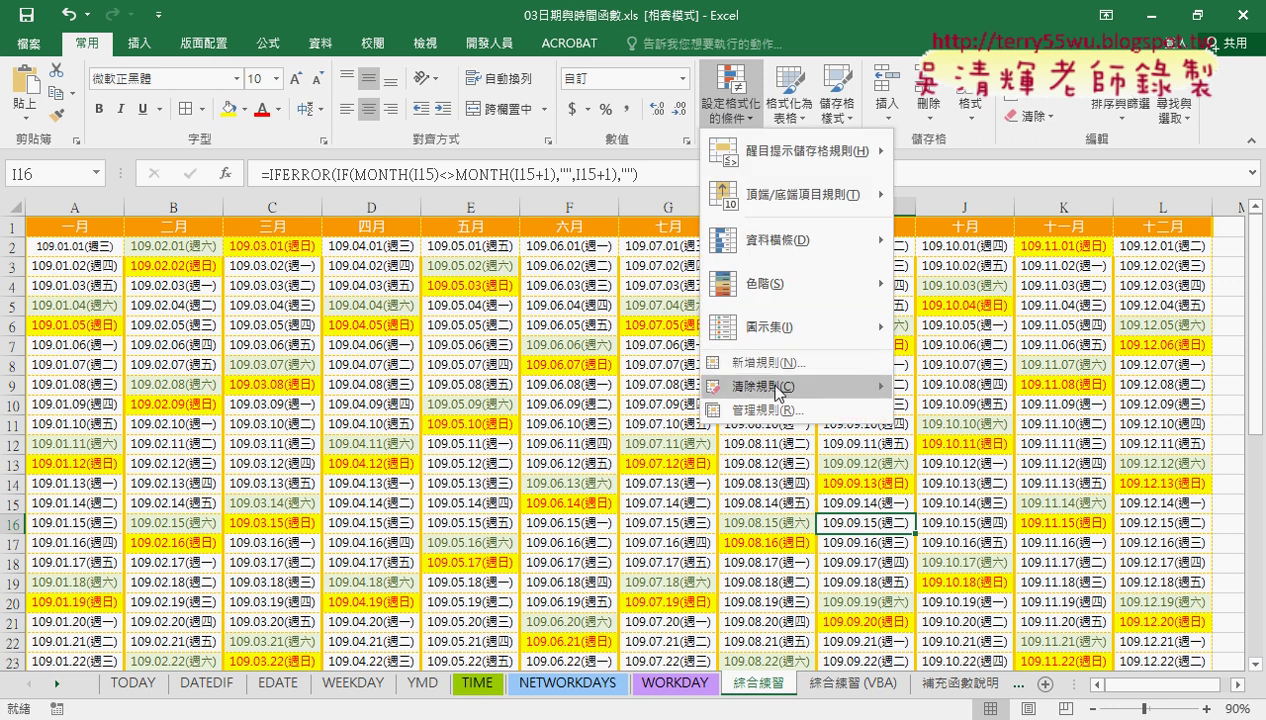
key(Escape)
click(852, 688)
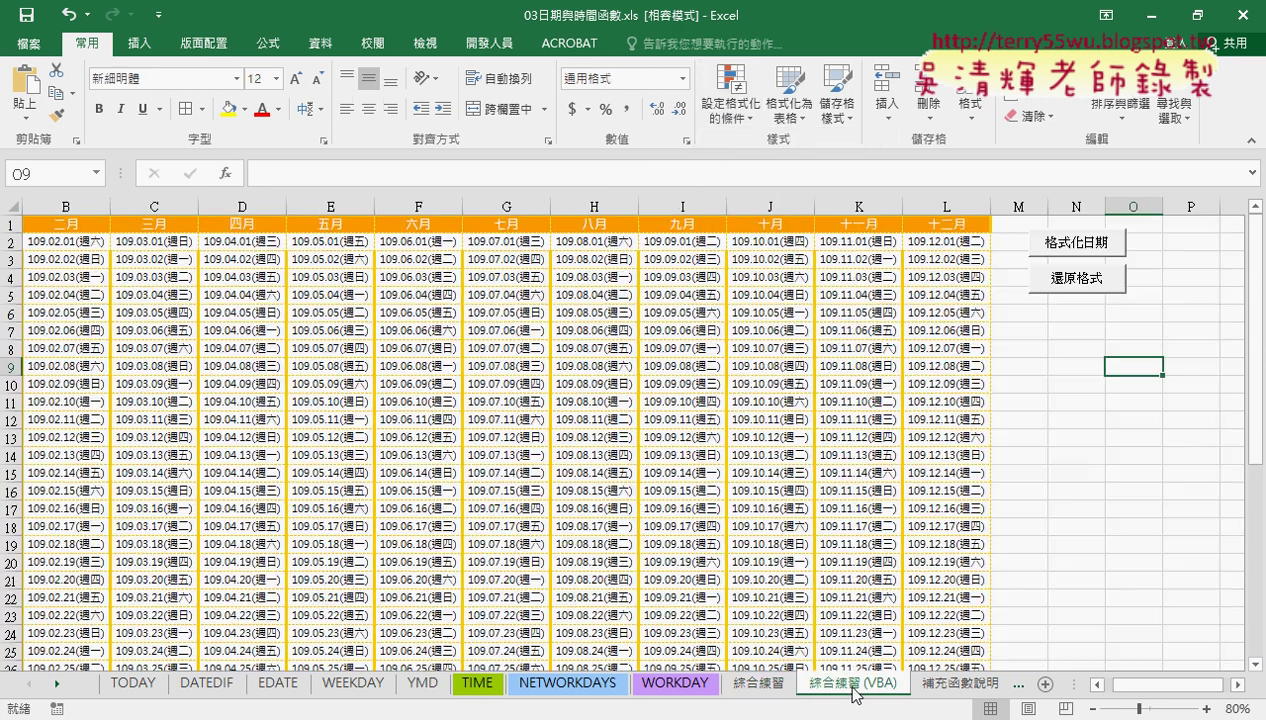
Toggle weekend colouring three times with the 格式化日期 and 還原格式 buttons, then return to 綜合練習
click(1068, 250)
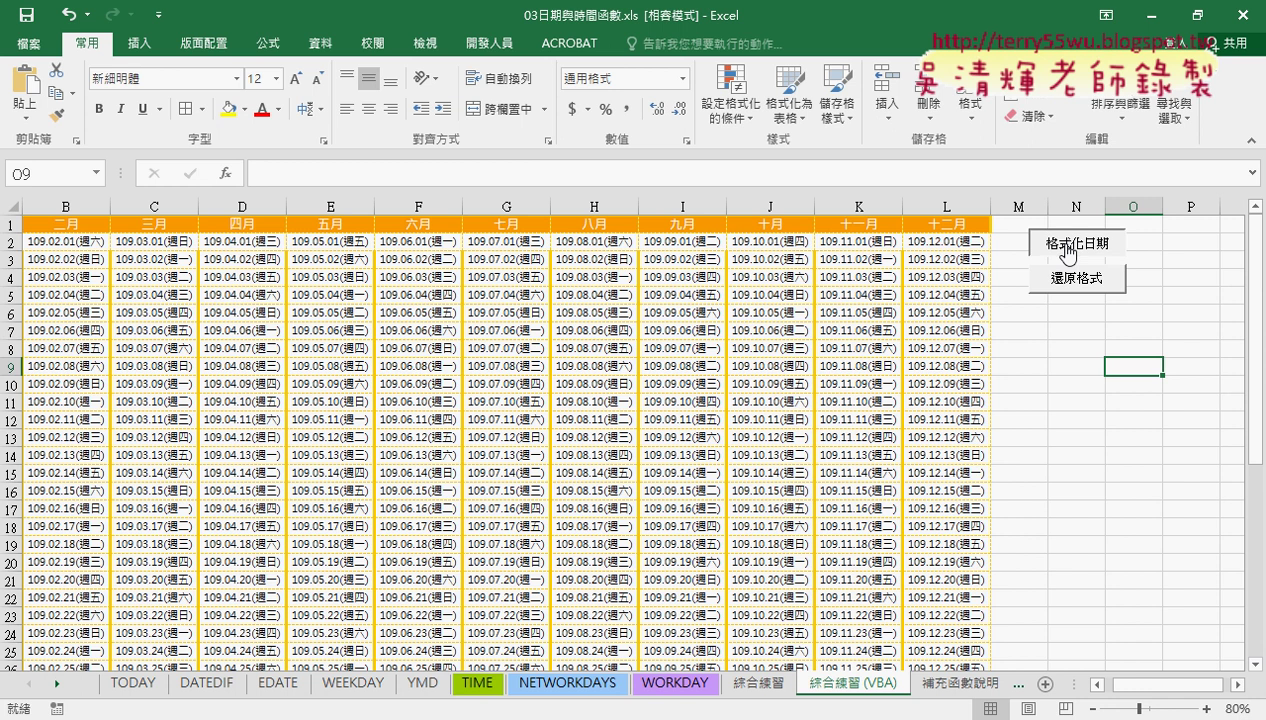
click(1075, 280)
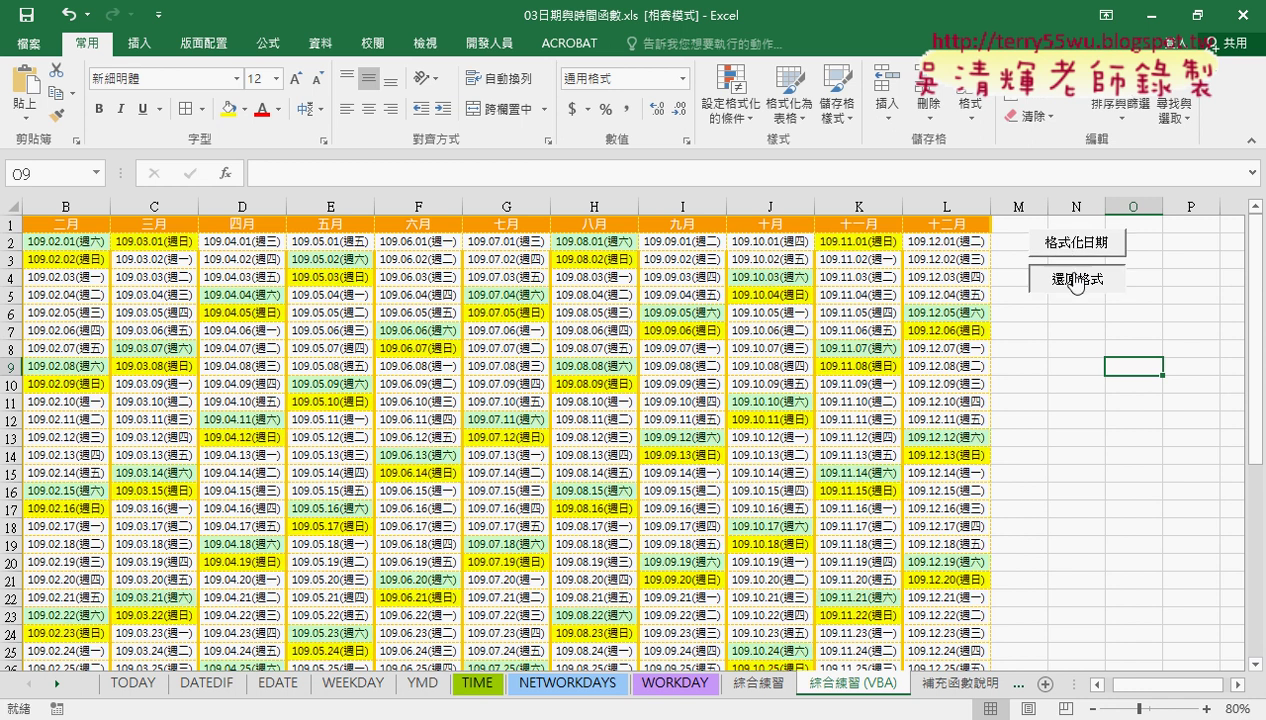
click(1068, 248)
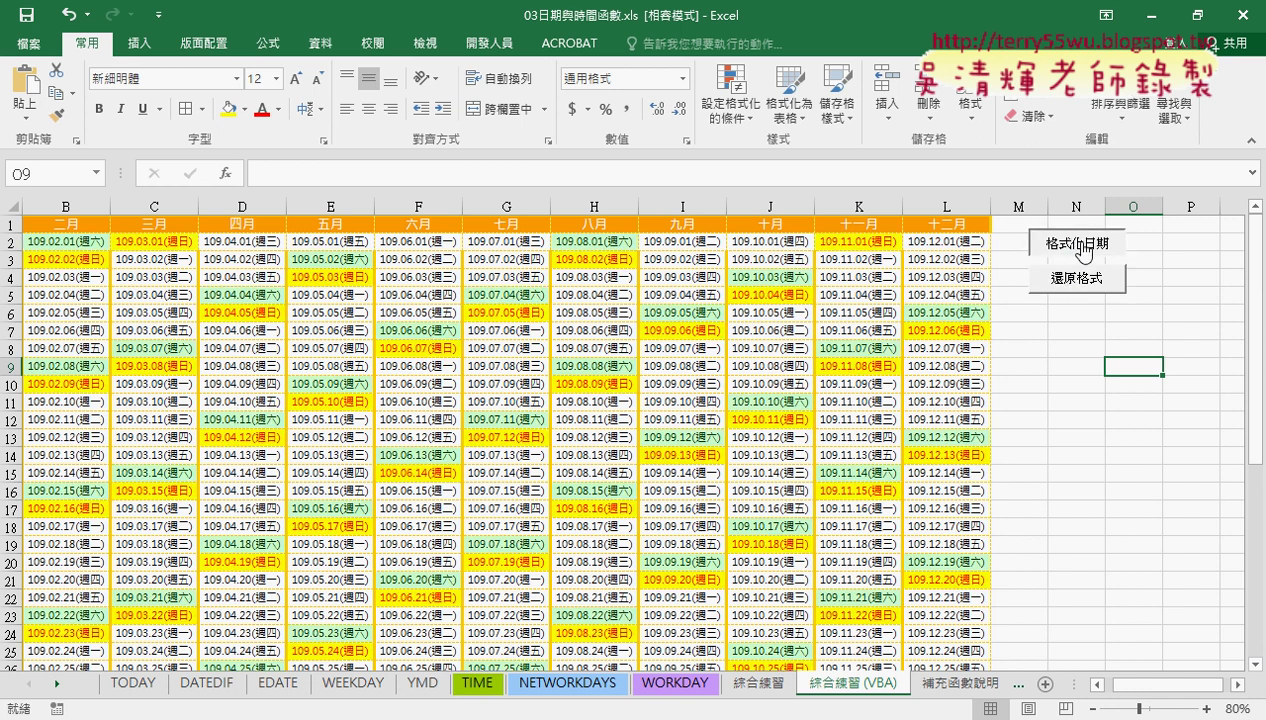
click(1085, 290)
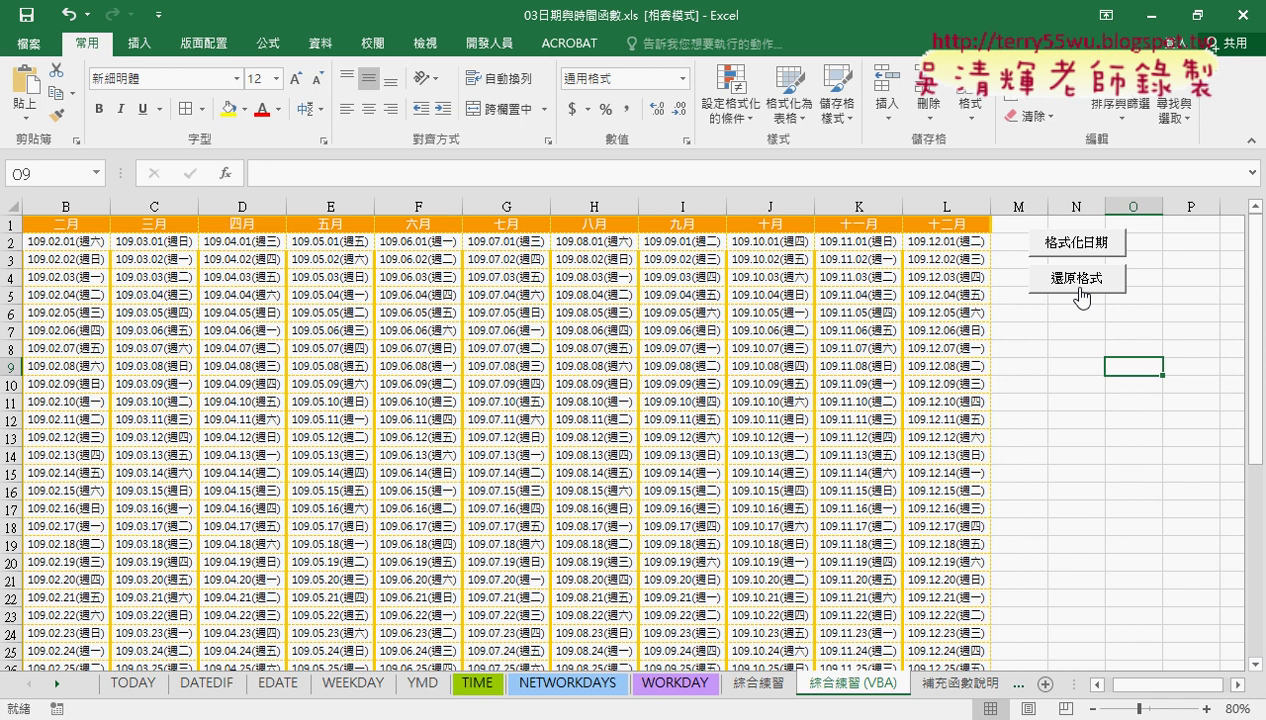
click(1068, 254)
click(1077, 283)
click(757, 684)
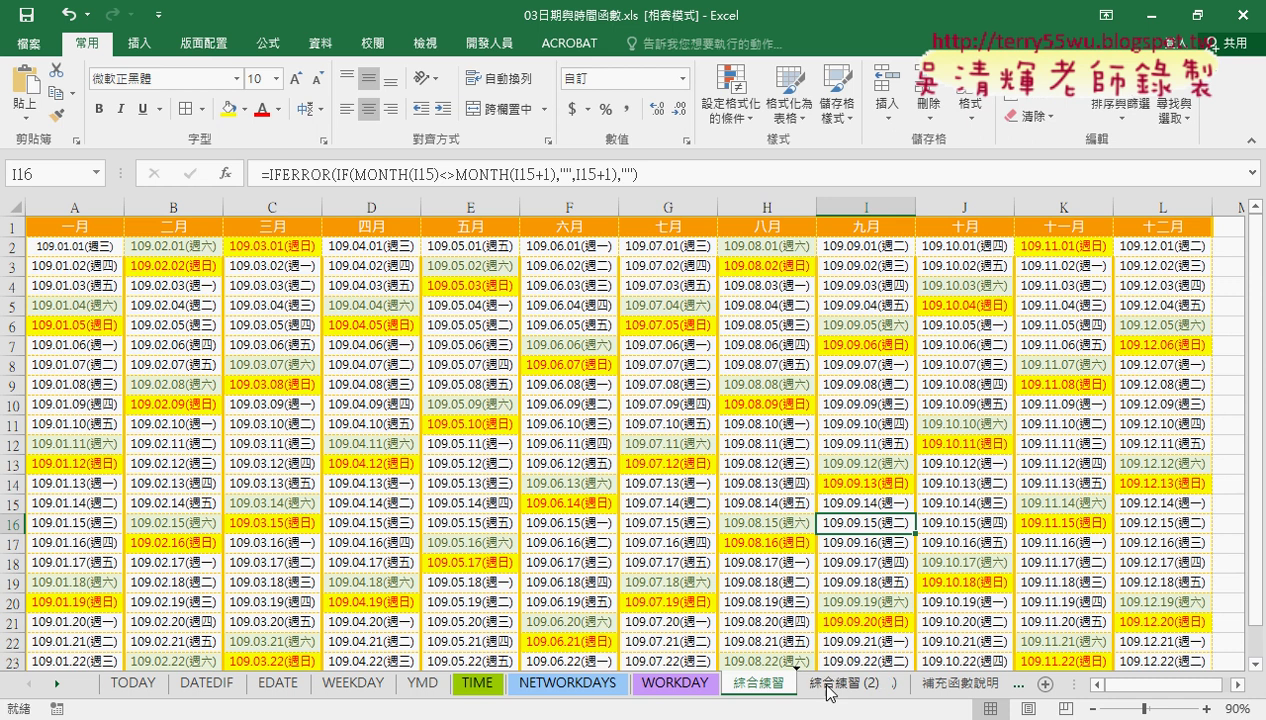
Copy the 綜合練習 sheet to create 綜合練習 (2)
ctrl+drag(826, 690, 828, 688)
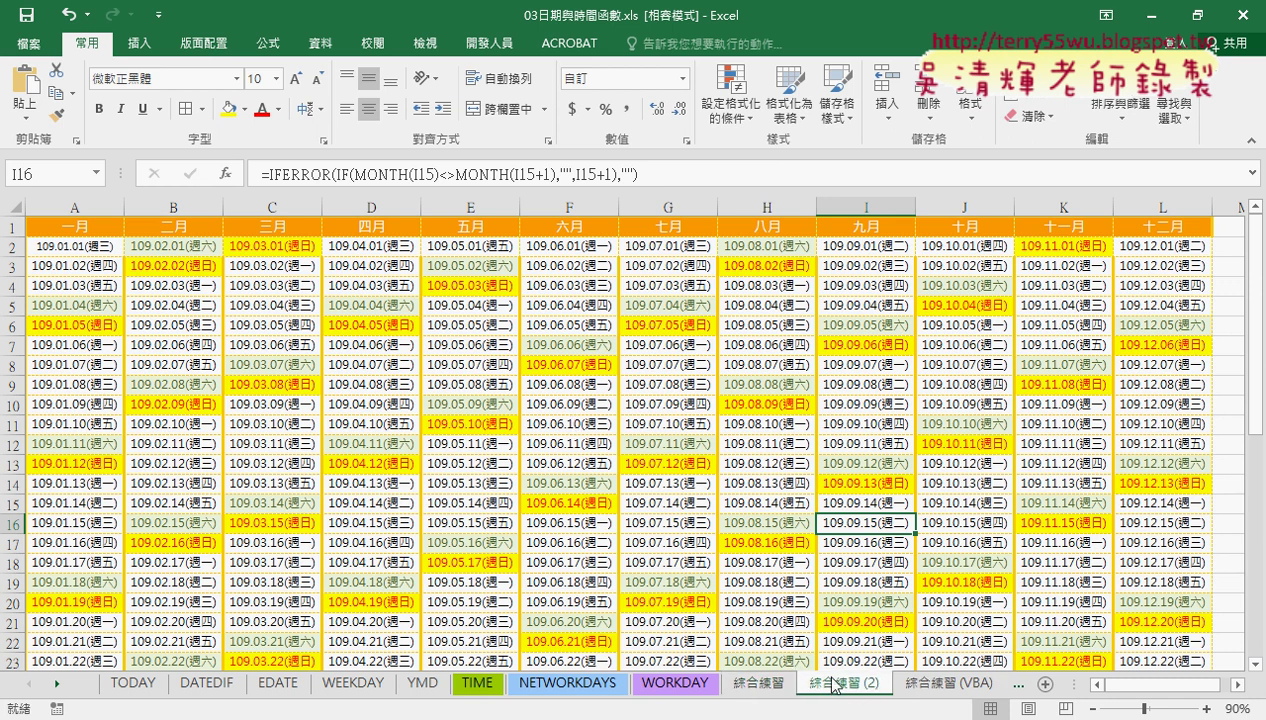
click(763, 690)
click(822, 690)
Clear conditional formatting rules from the entire 綜合練習 (2) sheet, then open the VBA sheet
click(575, 408)
click(729, 116)
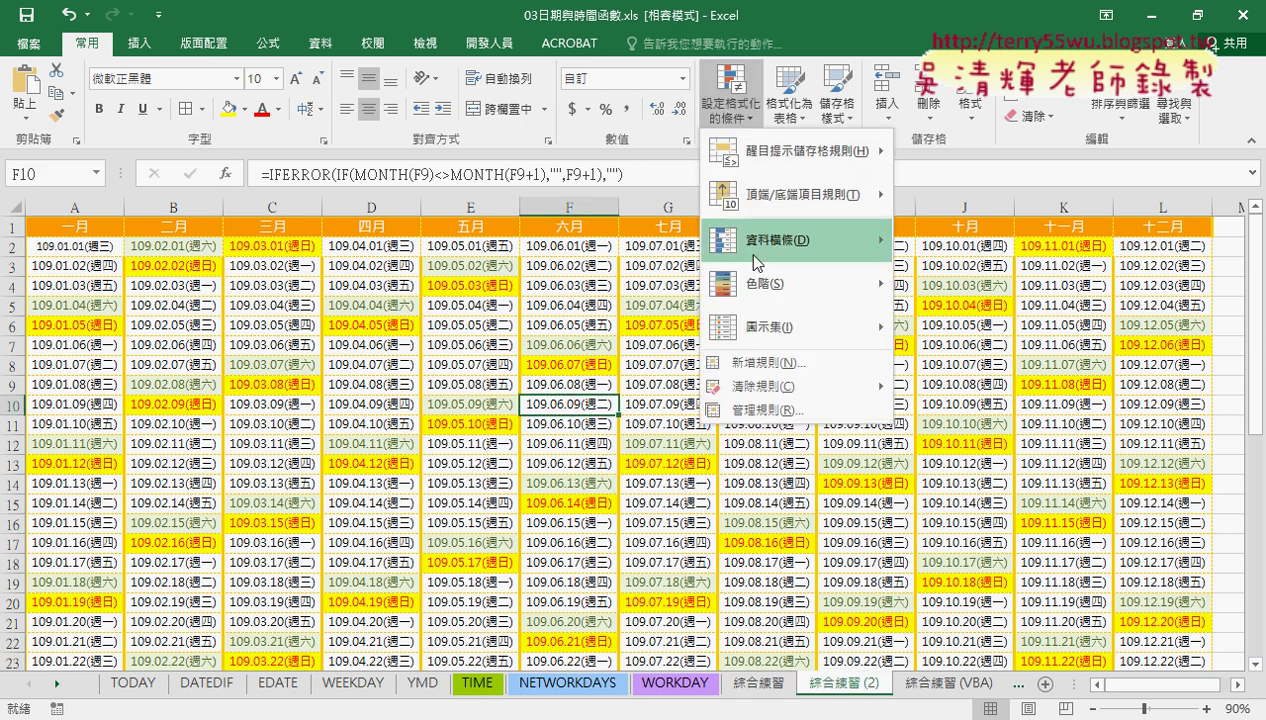
mouse_move(800, 386)
click(966, 414)
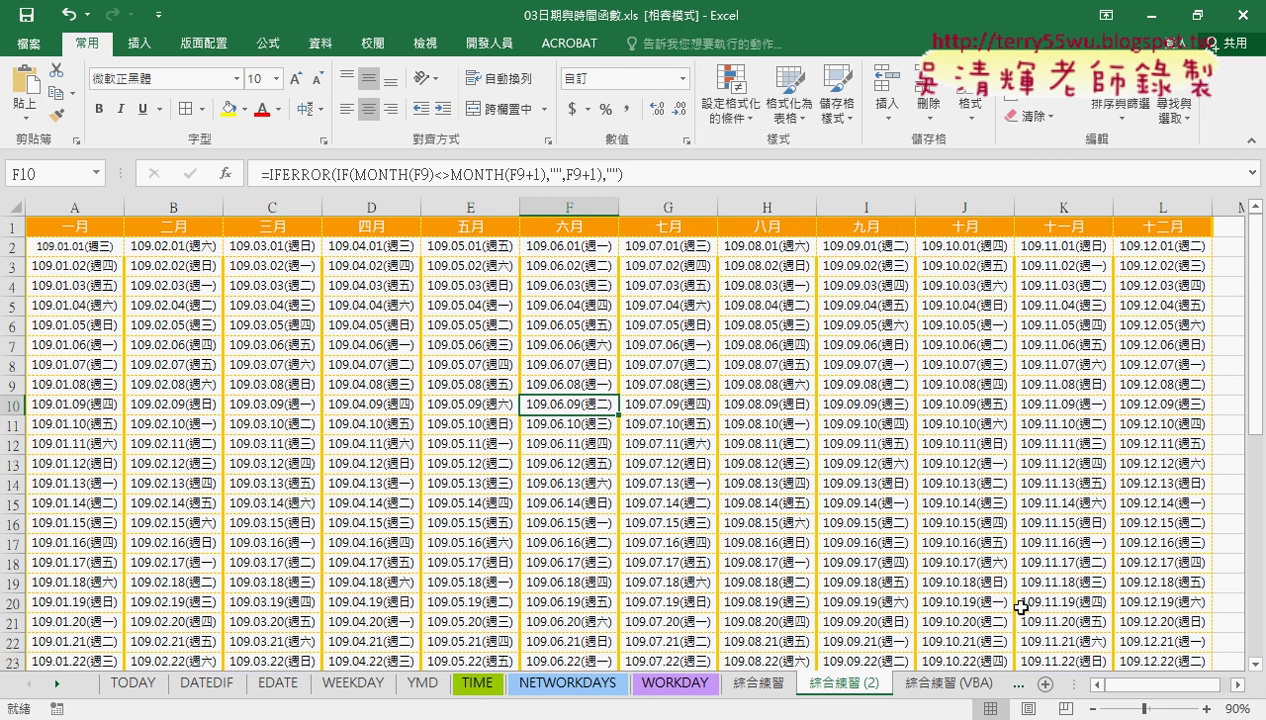
click(1088, 708)
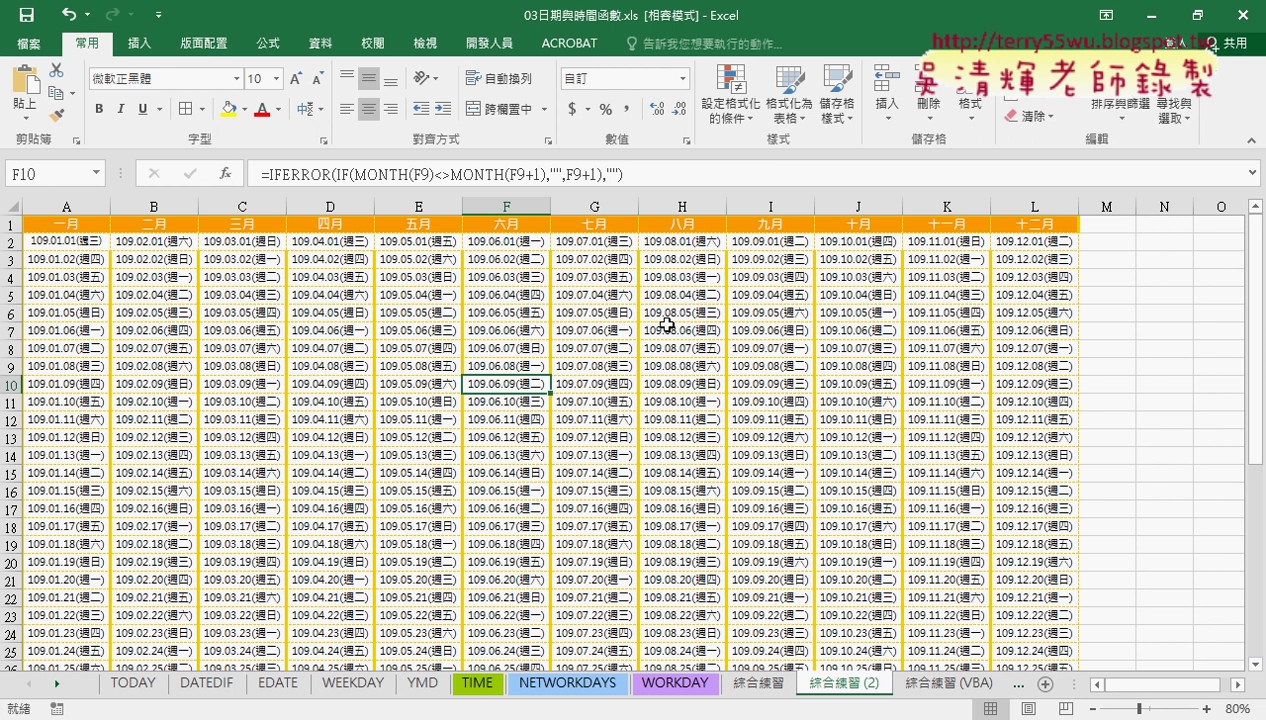
click(920, 681)
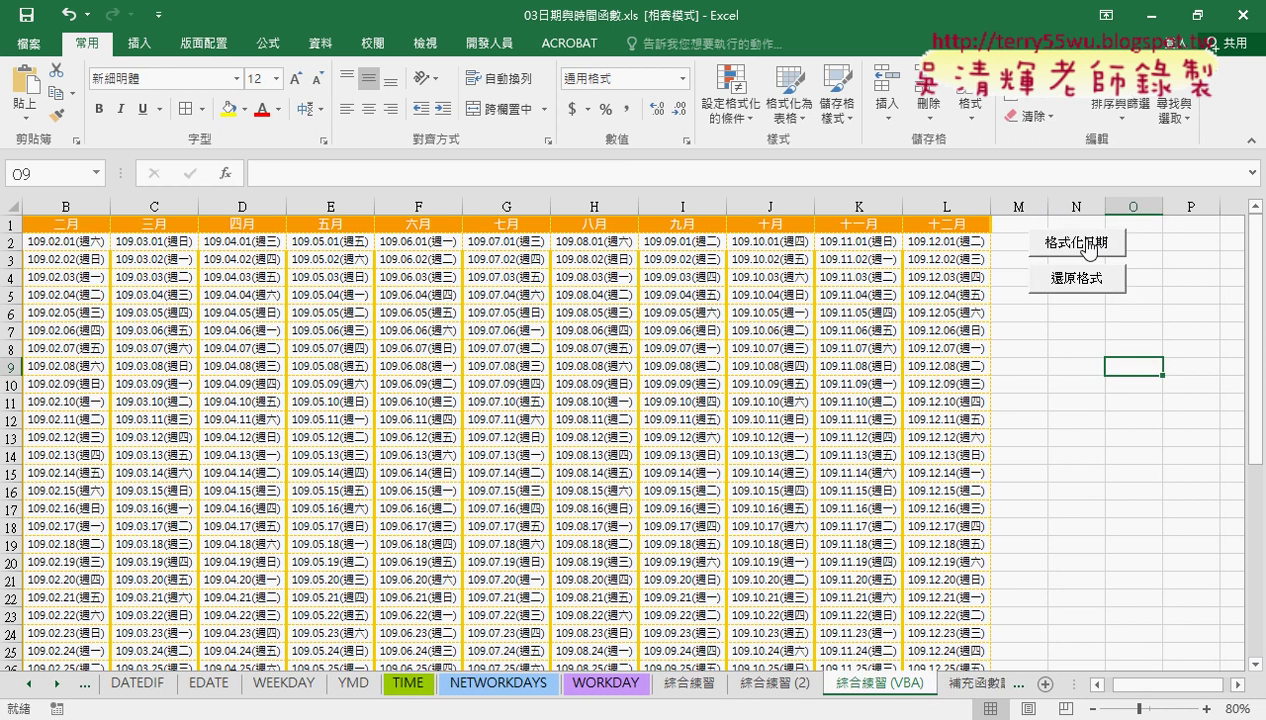
Colour and clear the weekend dates, then inspect the formulas in rows 2 and 32
click(1089, 249)
click(1083, 287)
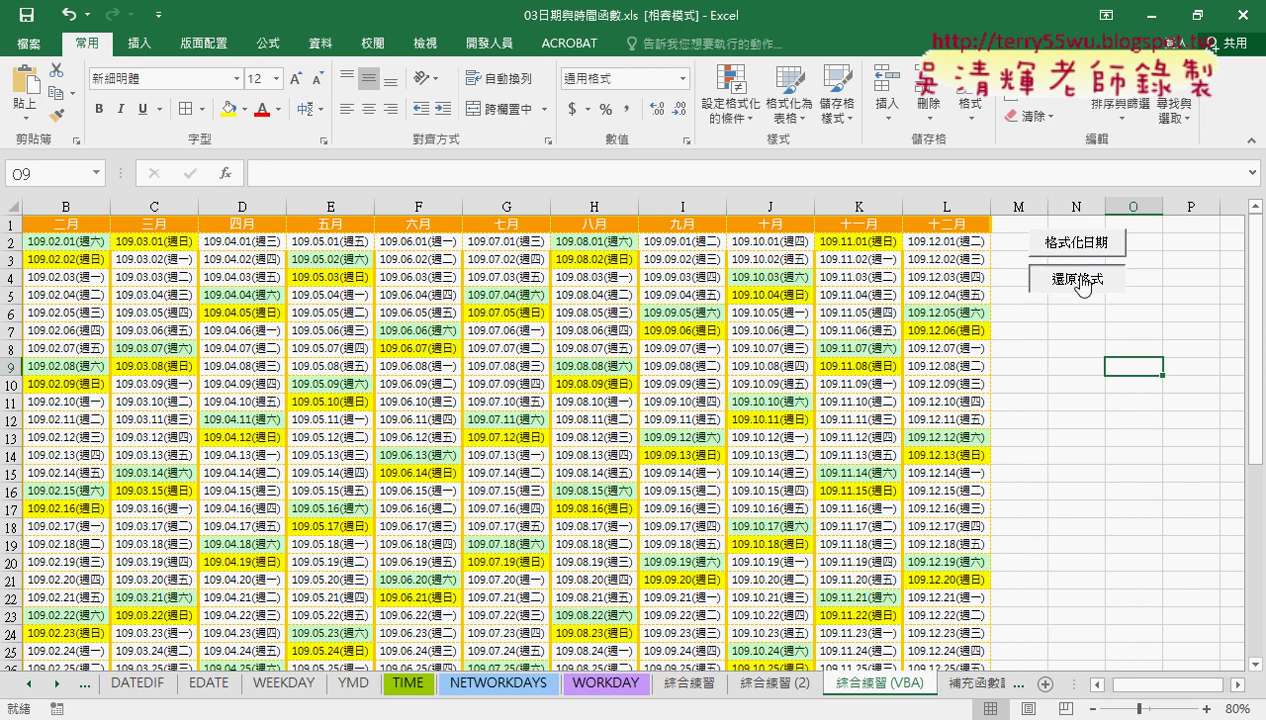
click(1097, 686)
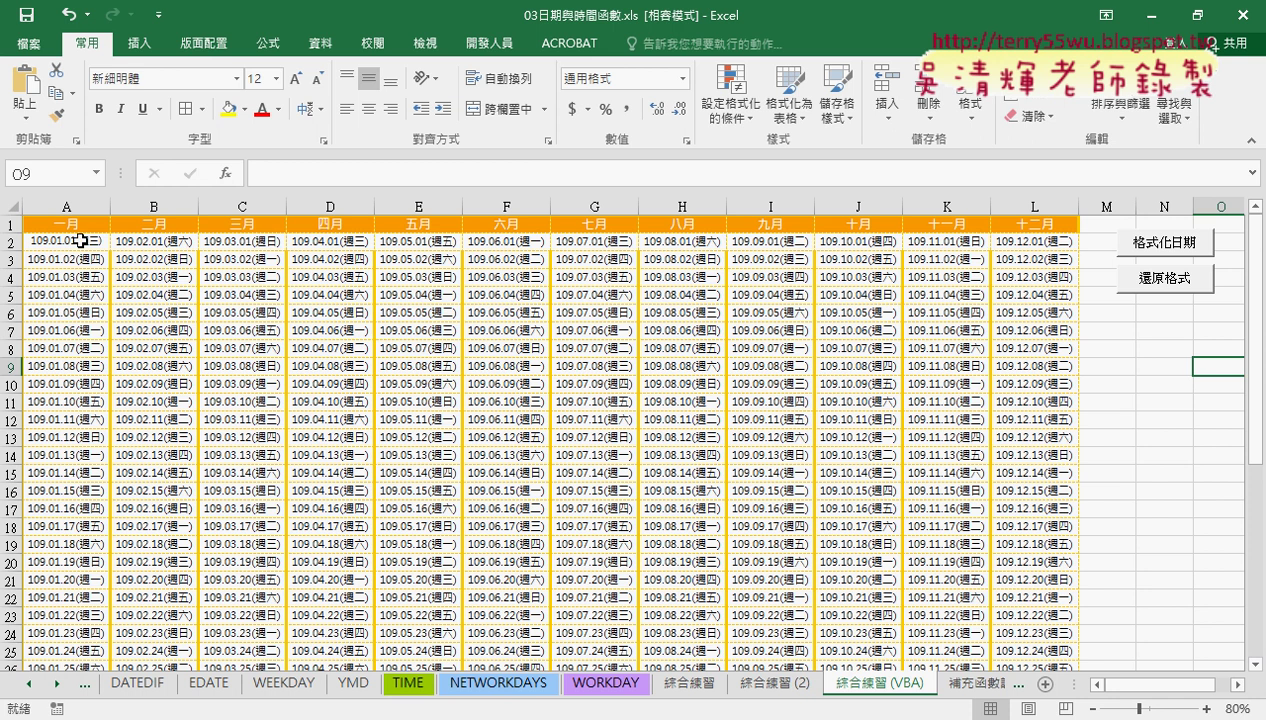
click(11, 242)
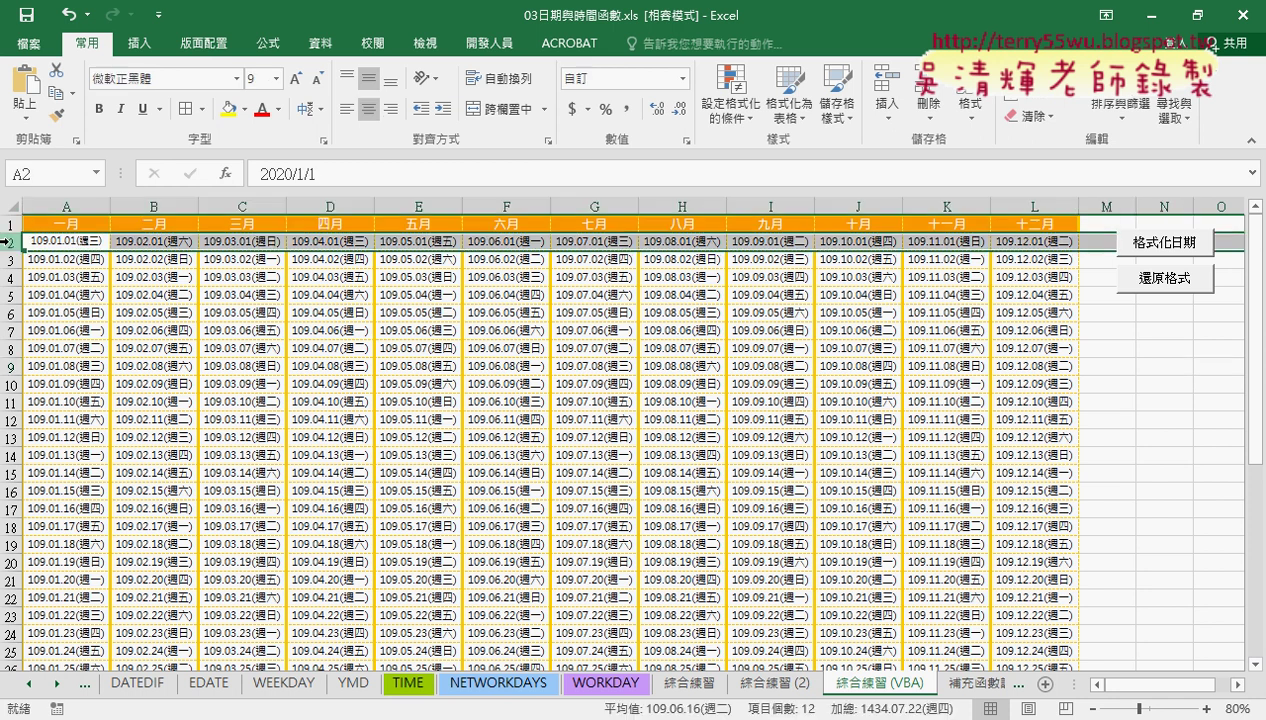
scroll(46, 386, down, 4)
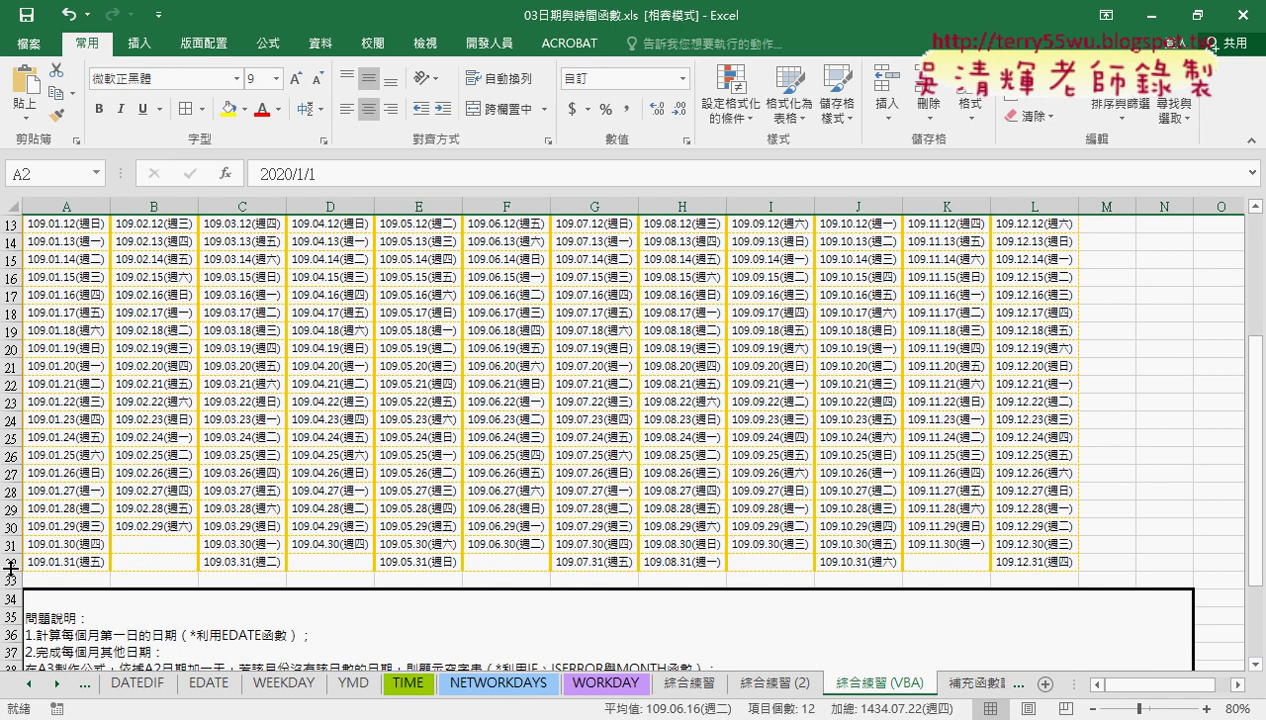
click(8, 562)
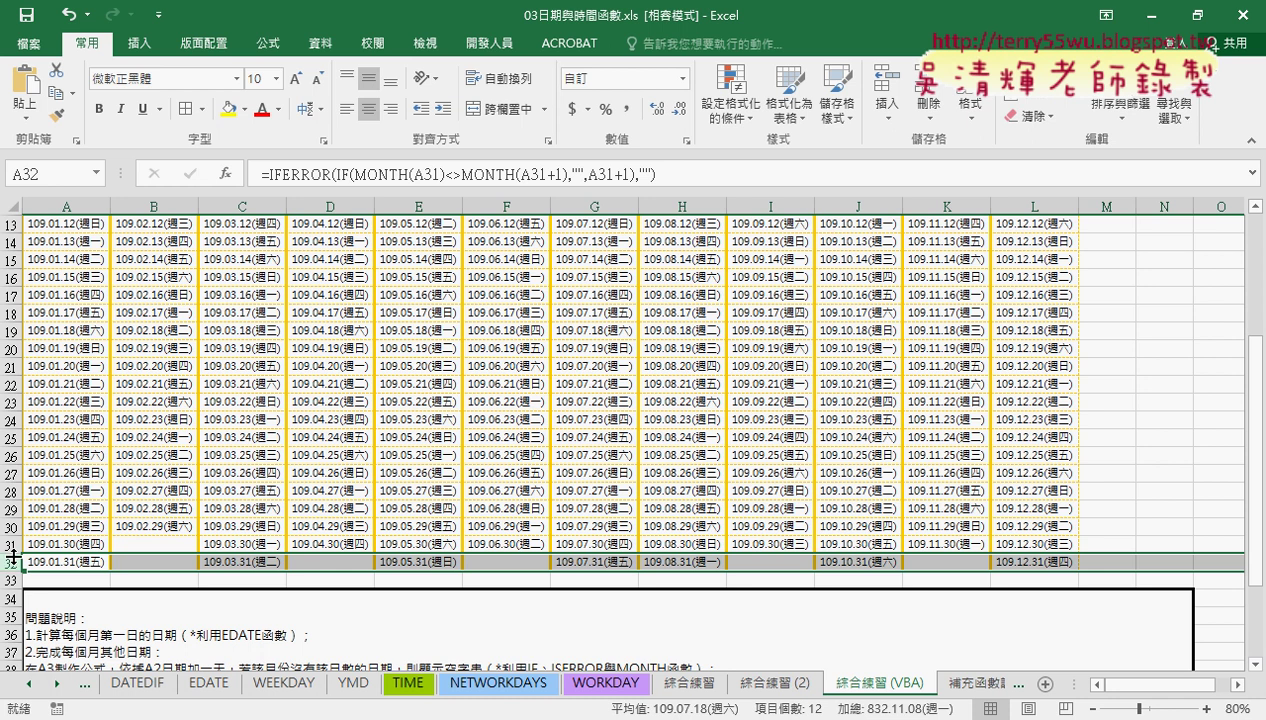
scroll(10, 560, up, 4)
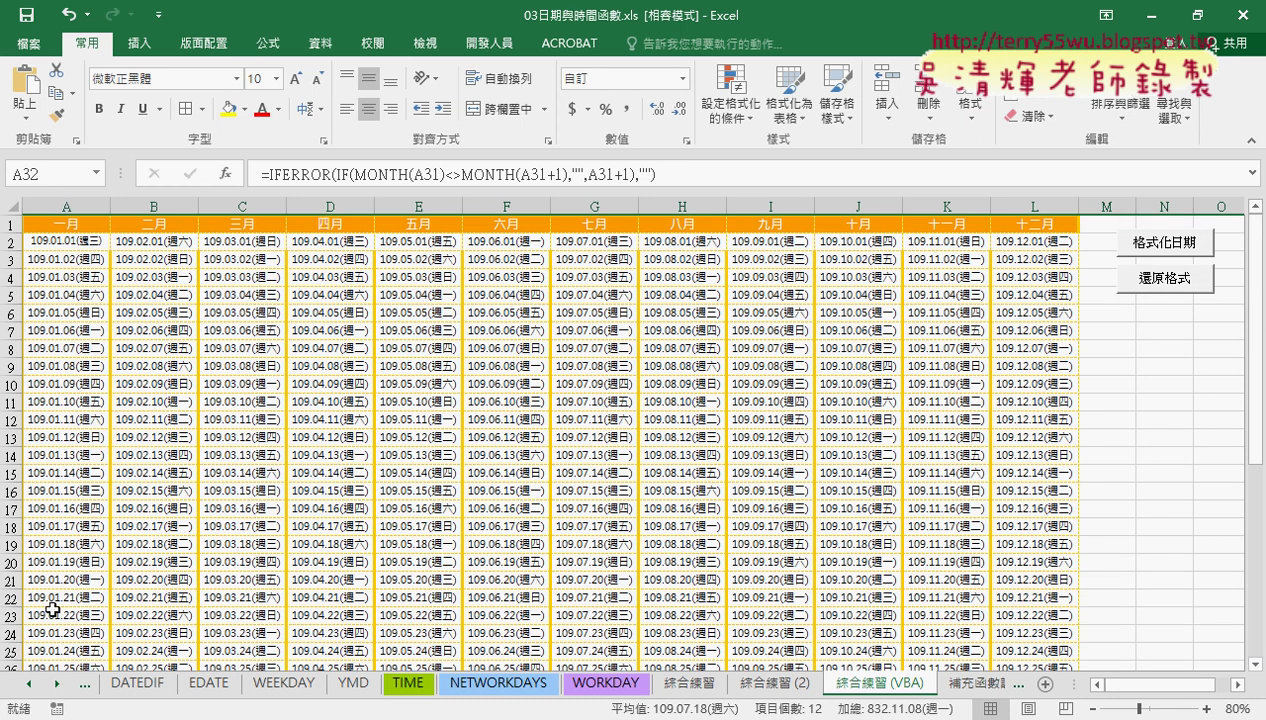
Inspect the 2020/1/1 start date in A2 and the =EDATE(A2,1) month formulas
drag(90, 206, 1038, 194)
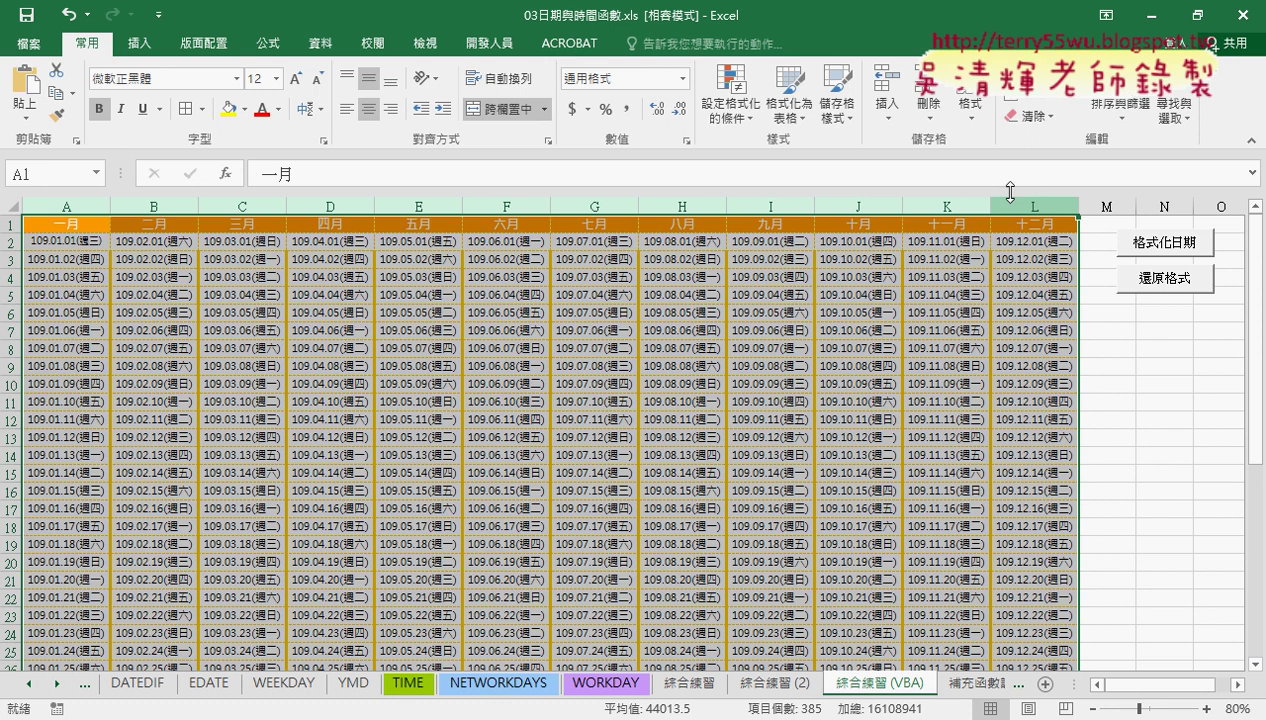
click(93, 250)
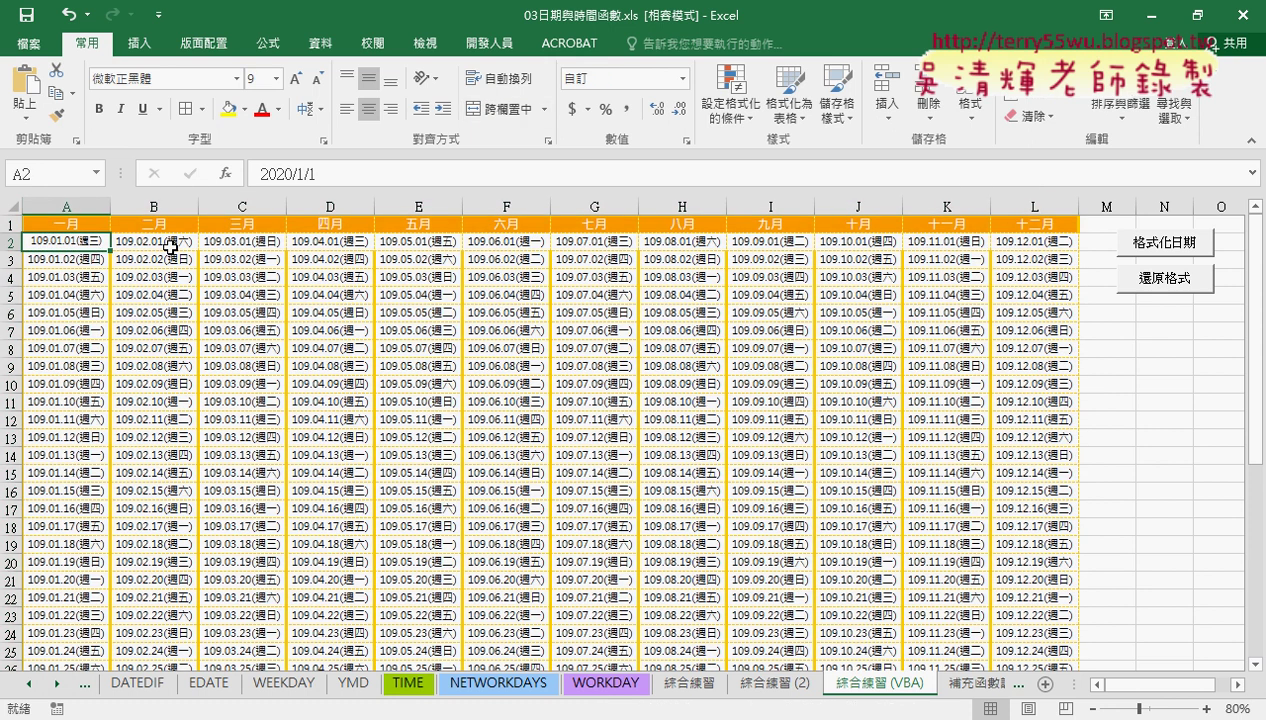
click(168, 245)
click(252, 245)
click(88, 245)
click(140, 242)
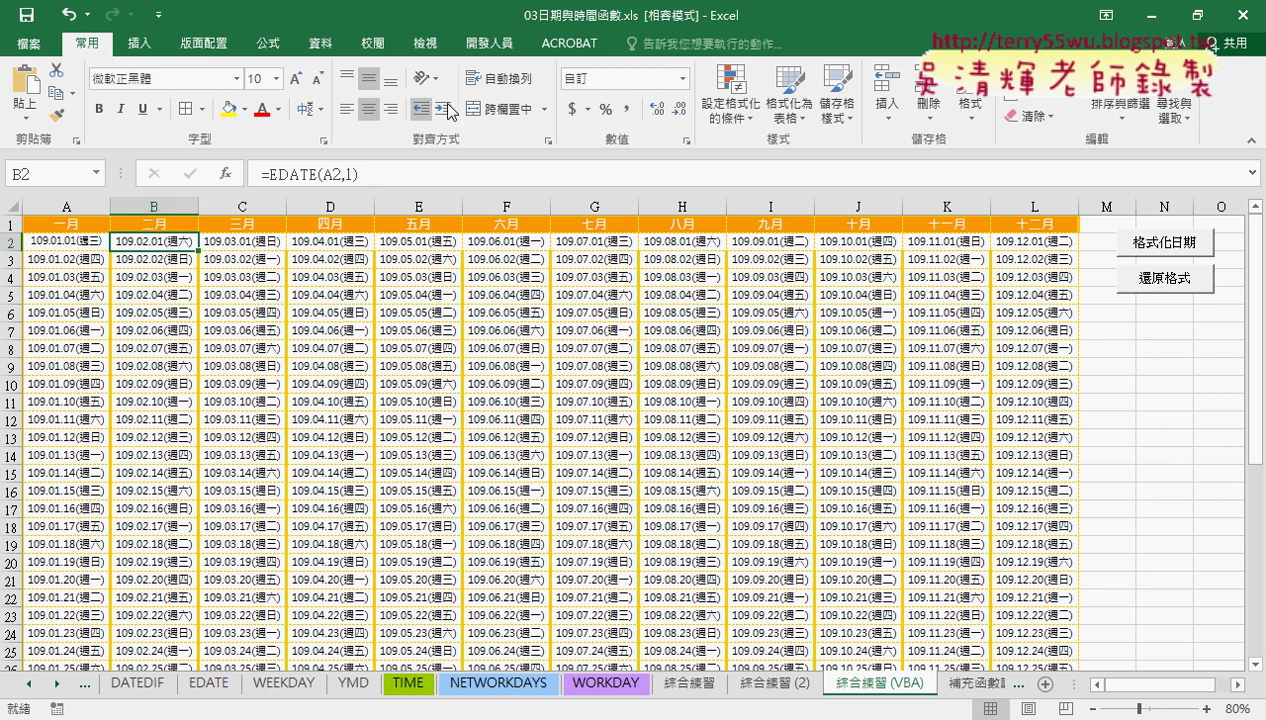
click(490, 44)
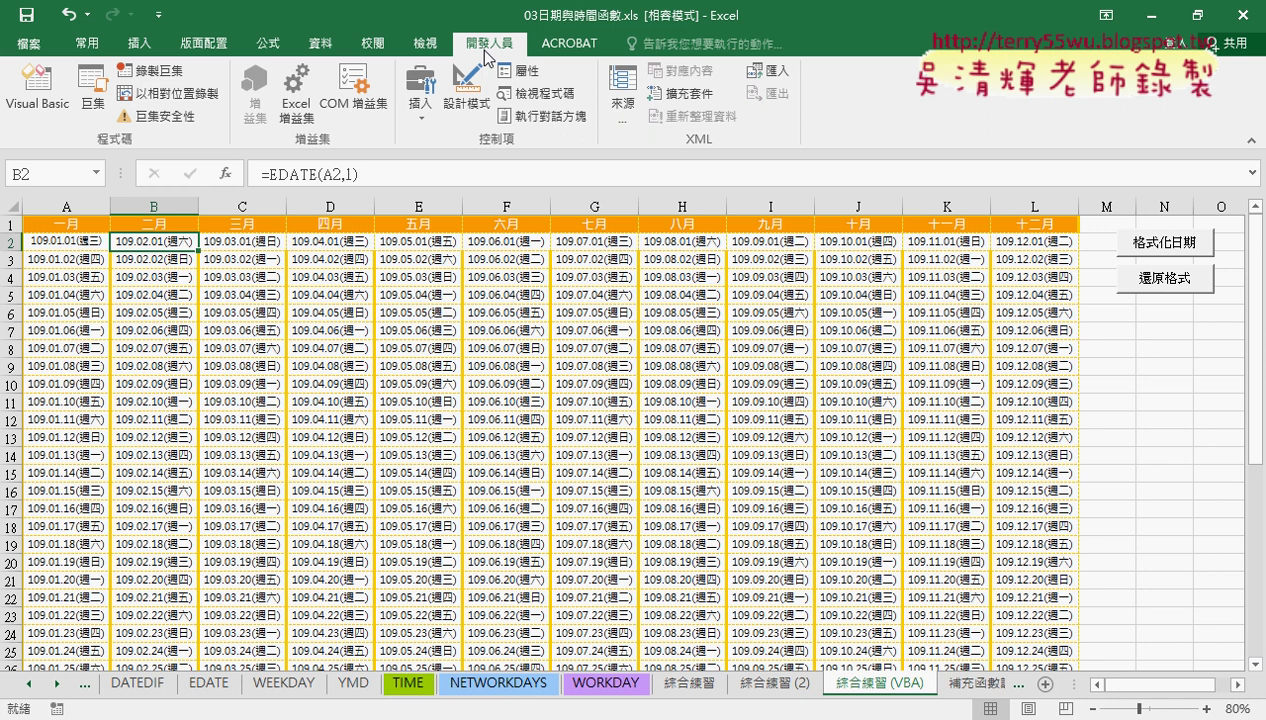
In the VBA editor, delete the old body of the 格式化日期 macro
click(30, 100)
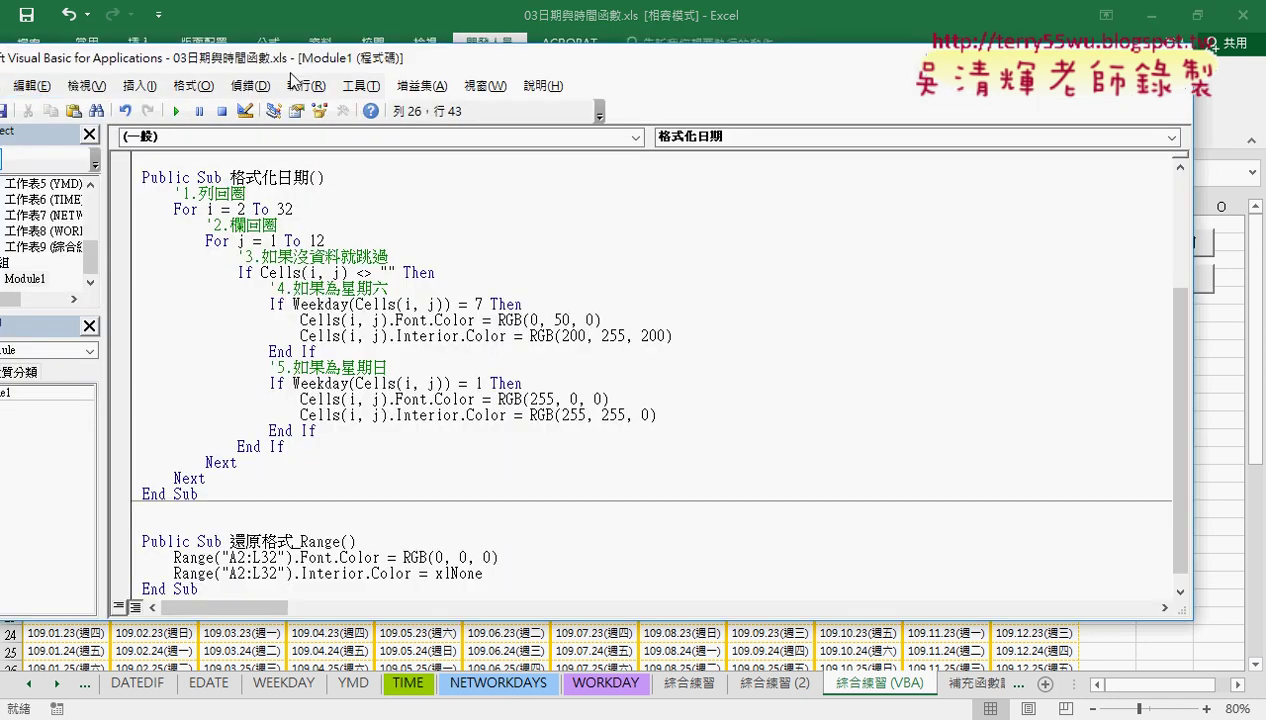
drag(291, 73, 461, 71)
mouse_move(480, 476)
mouse_down()
mouse_move(383, 355)
mouse_move(331, 193)
mouse_up()
key(Delete)
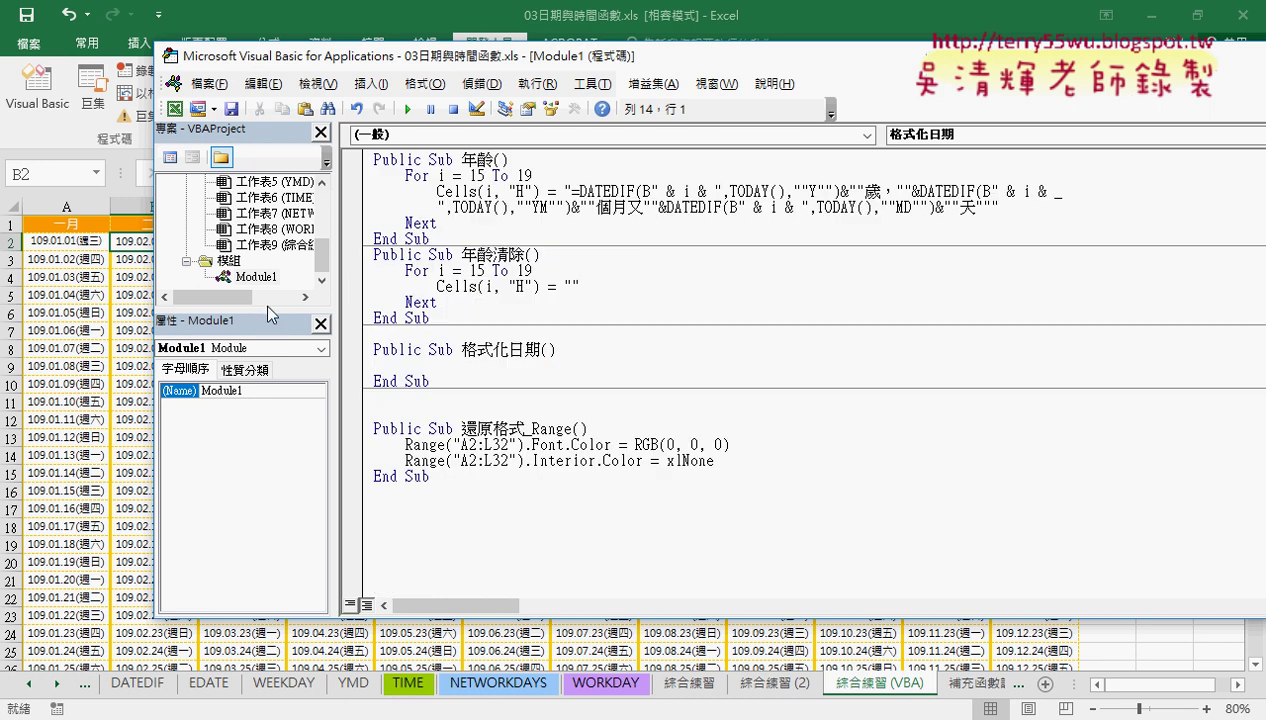
Open Module1, cancel the Insert Procedure dialog, and place the cursor inside the empty 格式化日期 Sub
drag(264, 311, 264, 406)
click(254, 372)
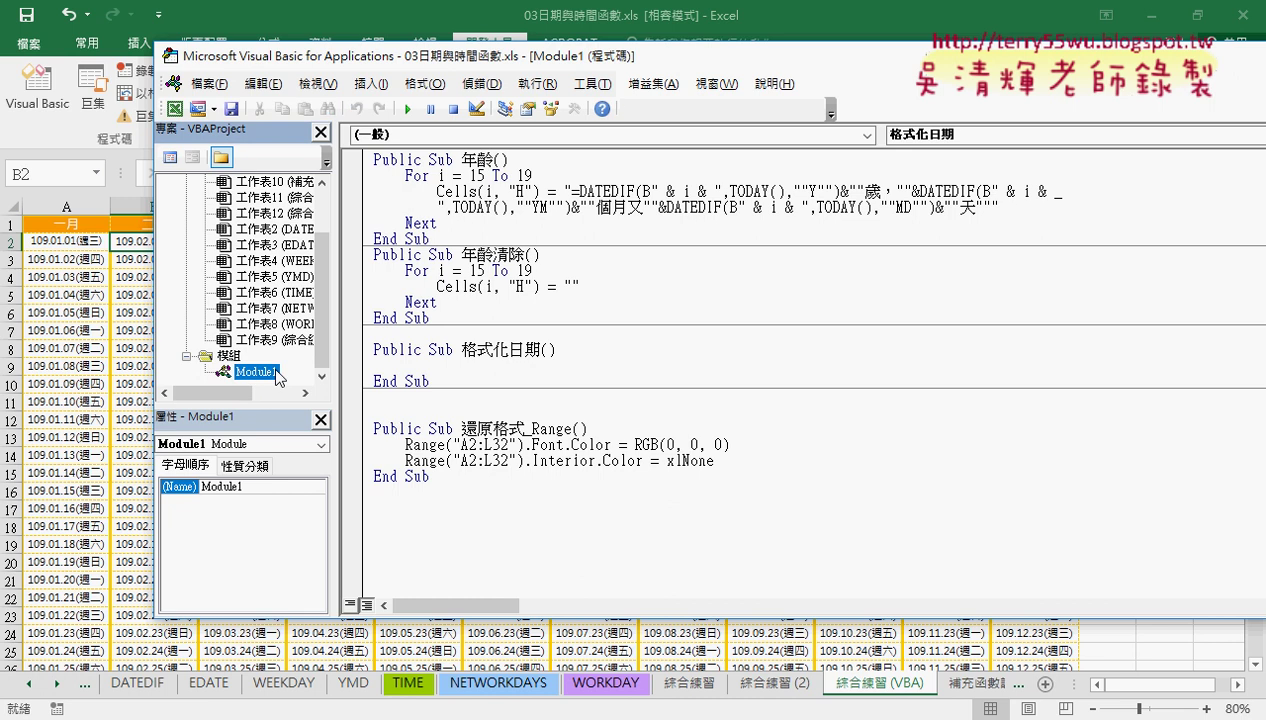
double_click(463, 352)
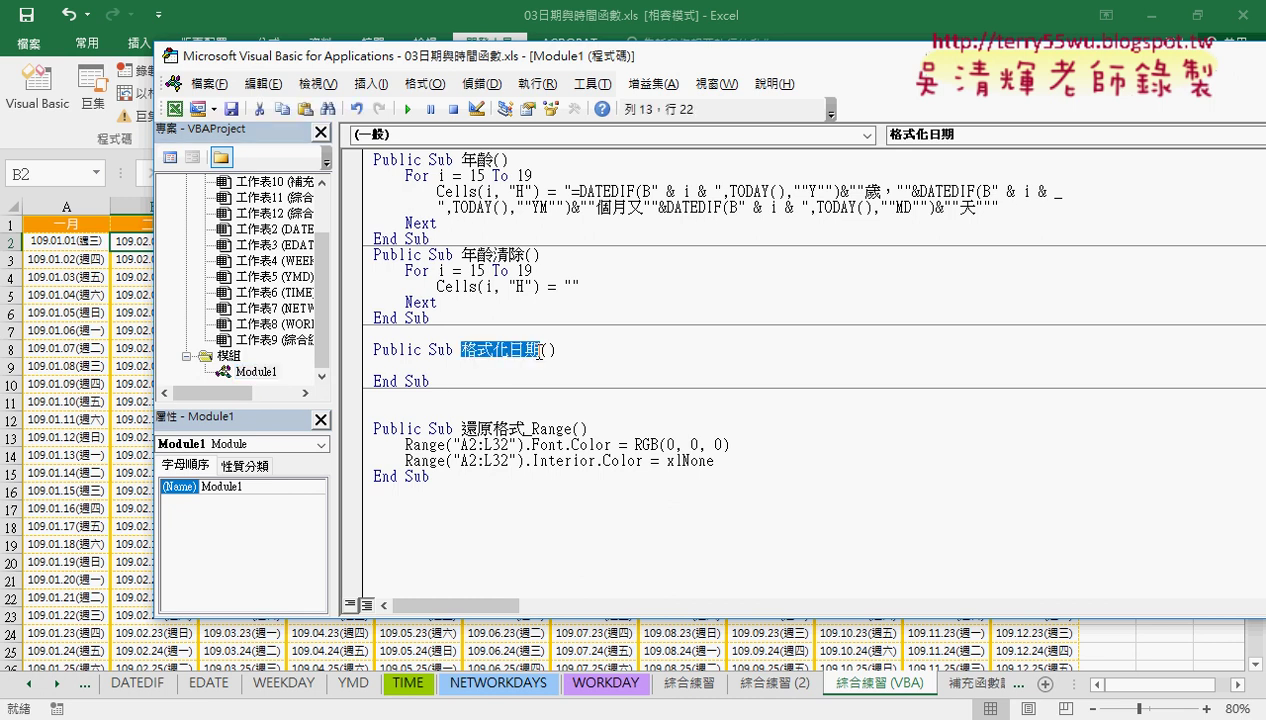
click(383, 88)
click(392, 106)
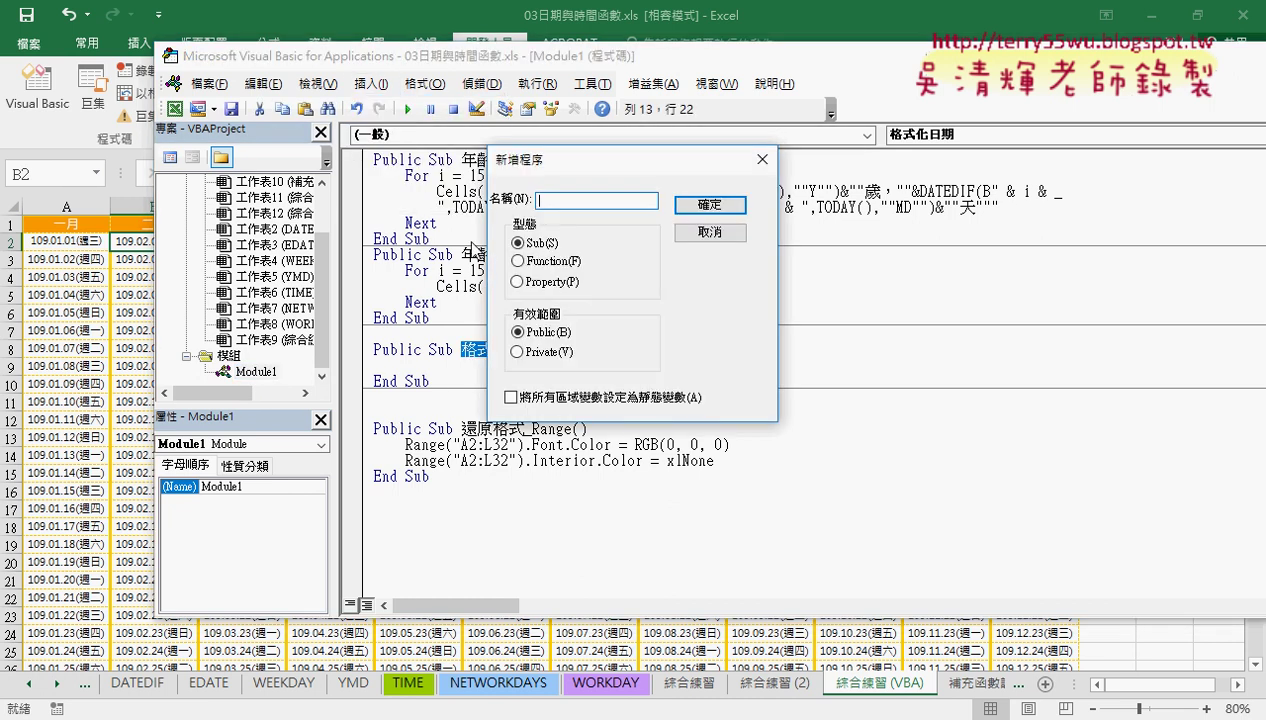
drag(526, 342, 477, 380)
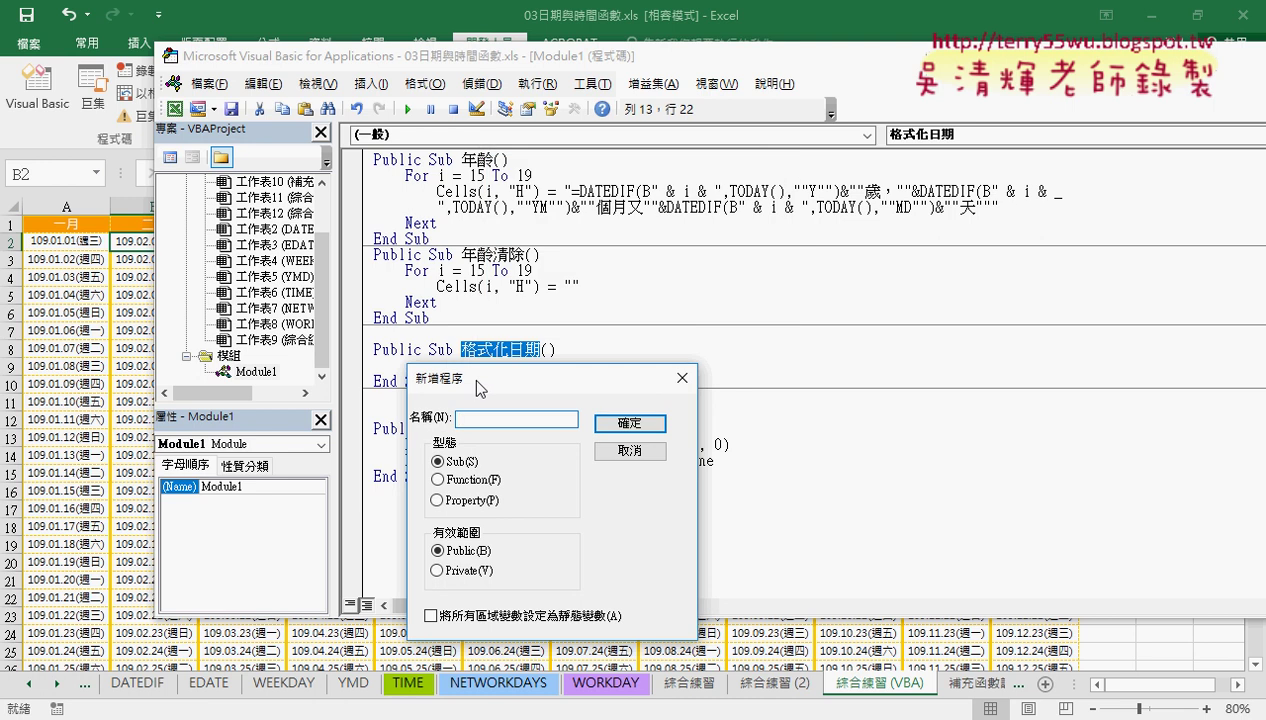
click(602, 450)
drag(587, 64, 729, 58)
click(640, 357)
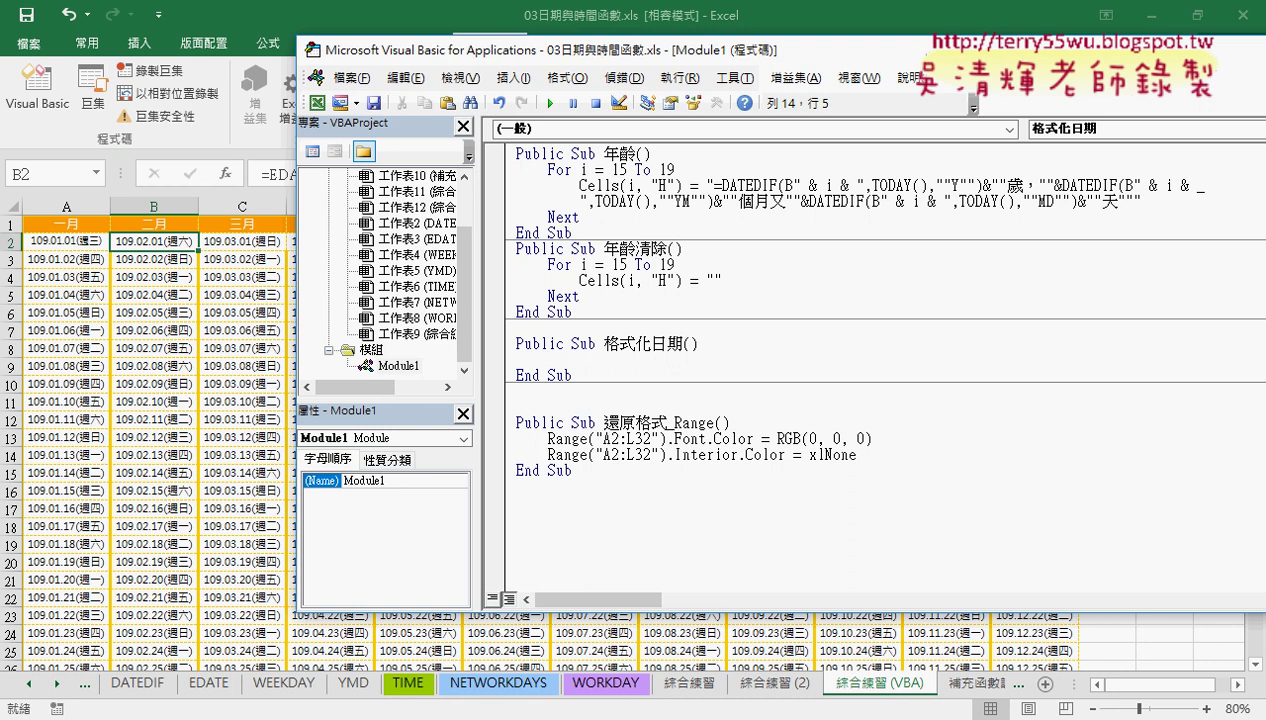
Add the outer loop For i = 2 To 32 with its closing Next
text(for )
text(i)
text(=2 )
text(to )
text(32)
key(Return)
key(Return)
text(n)
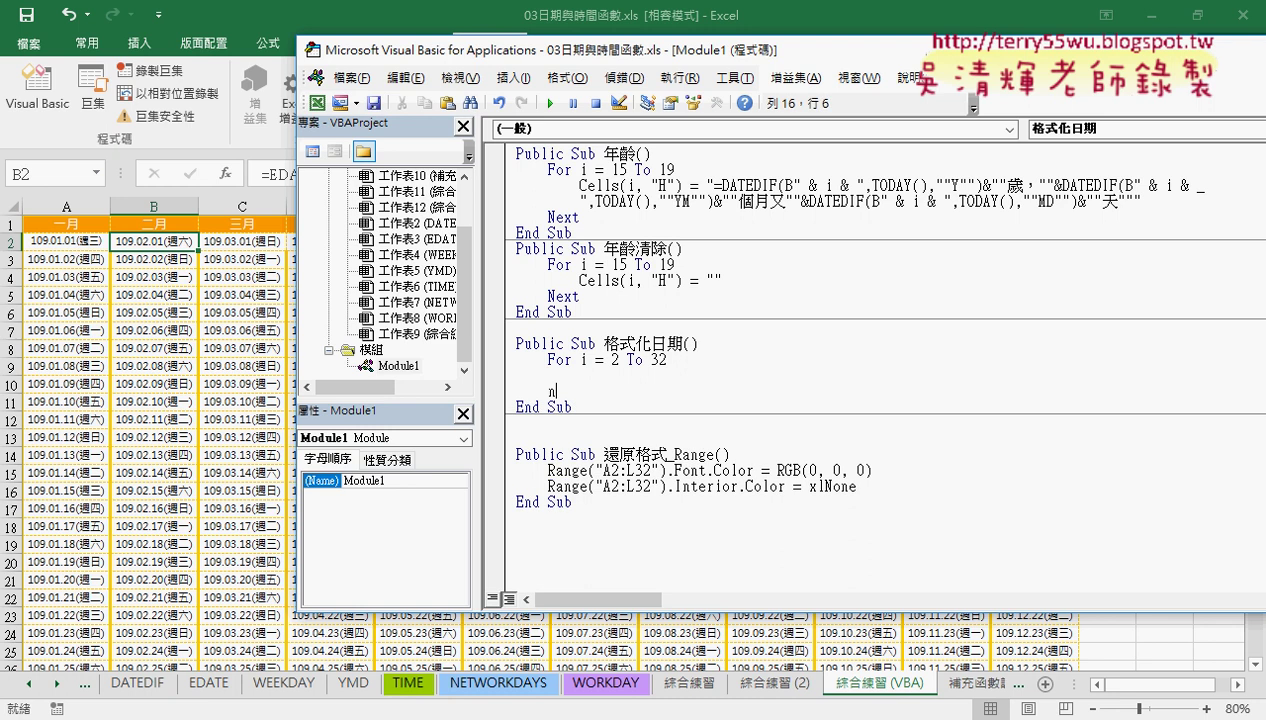
text(ext)
key(Up)
Nest a For j = 1 To 12 … Next loop inside it and begin an If line
text(for )
text(j)
text(= 1)
text(To 12)
key(Return)
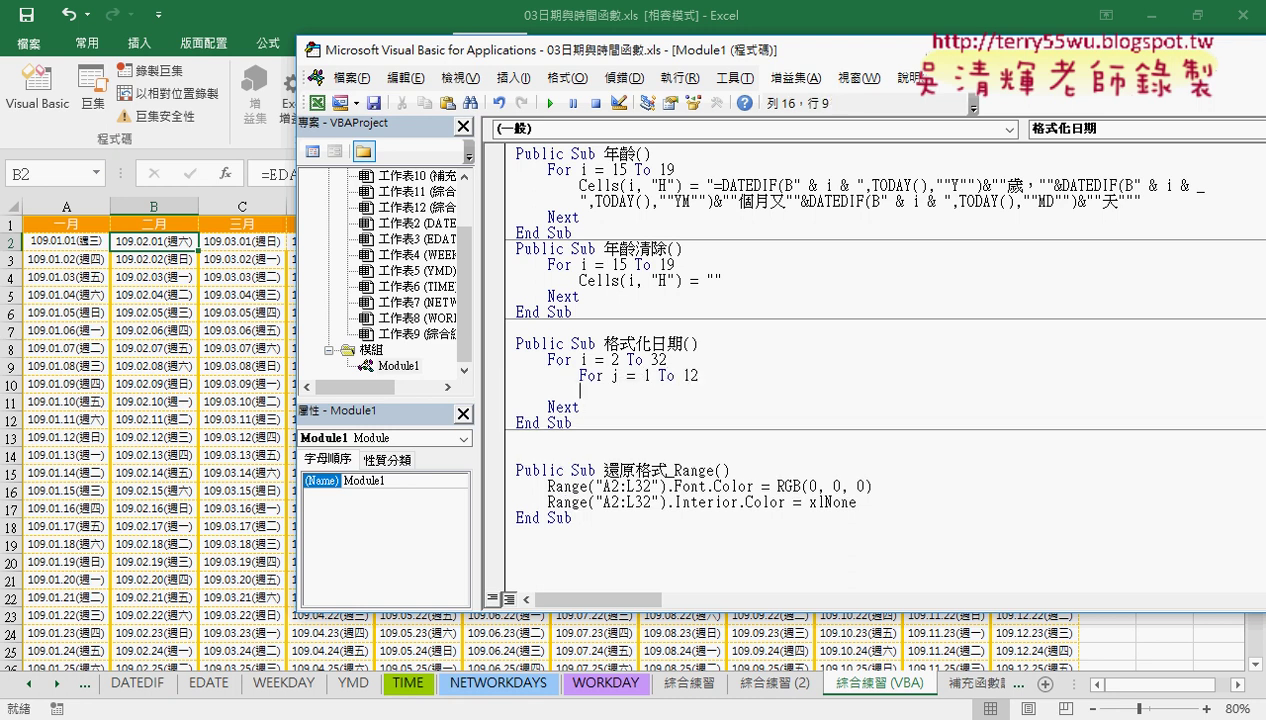
key(Return)
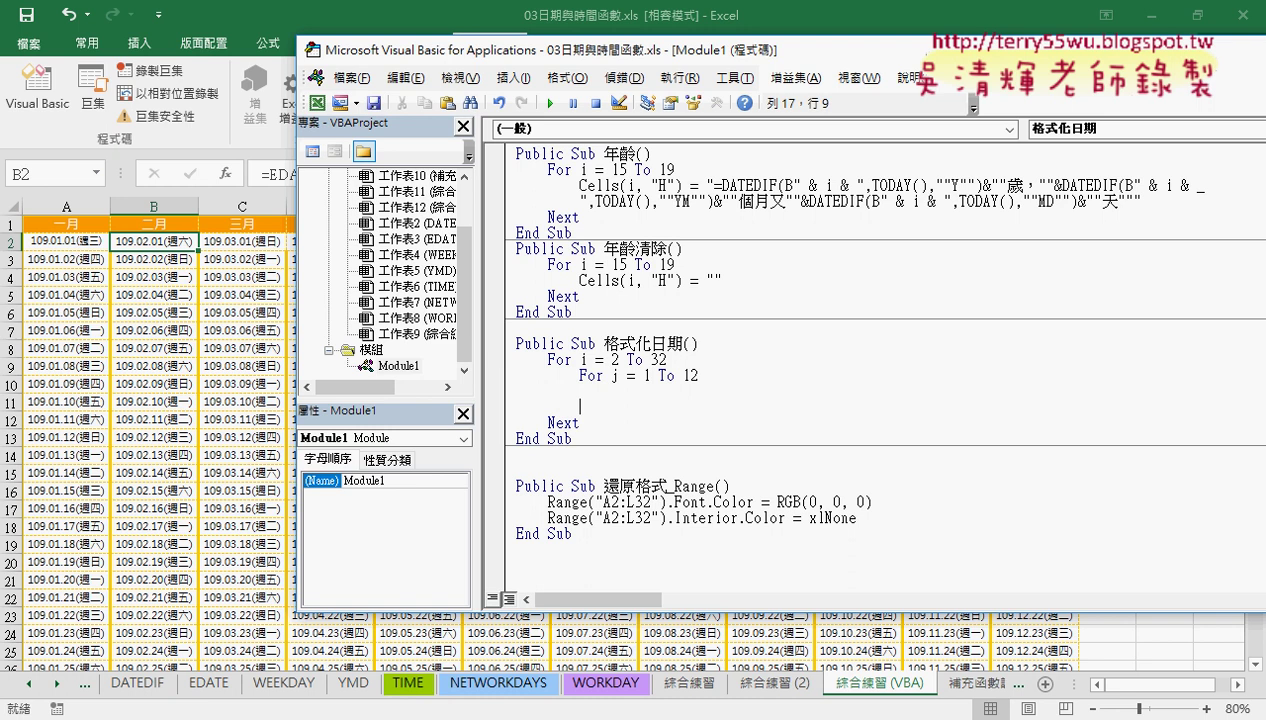
text(next)
key(Up)
key(Tab)
text(i)
text(f)
Check the empty cells at the end of February on the calendar sheet
click(128, 546)
scroll(136, 550, down, 3)
scroll(140, 548, down, 2)
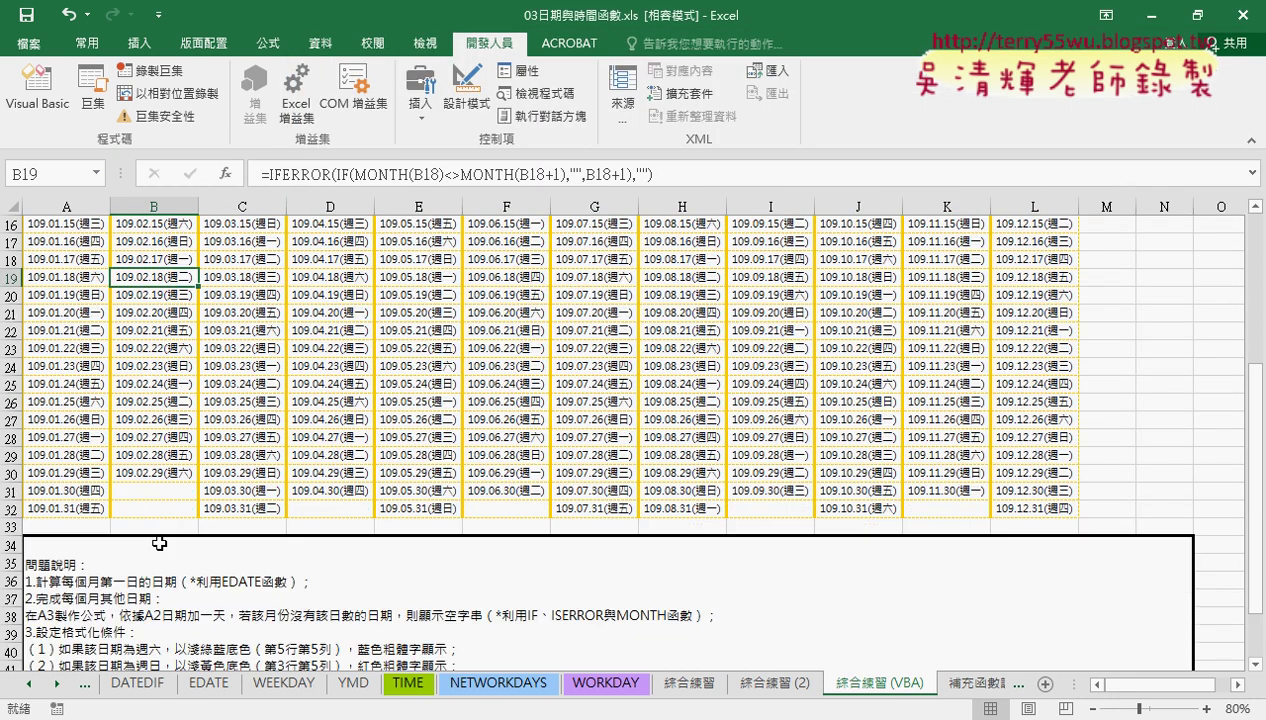
click(175, 488)
click(178, 506)
click(175, 490)
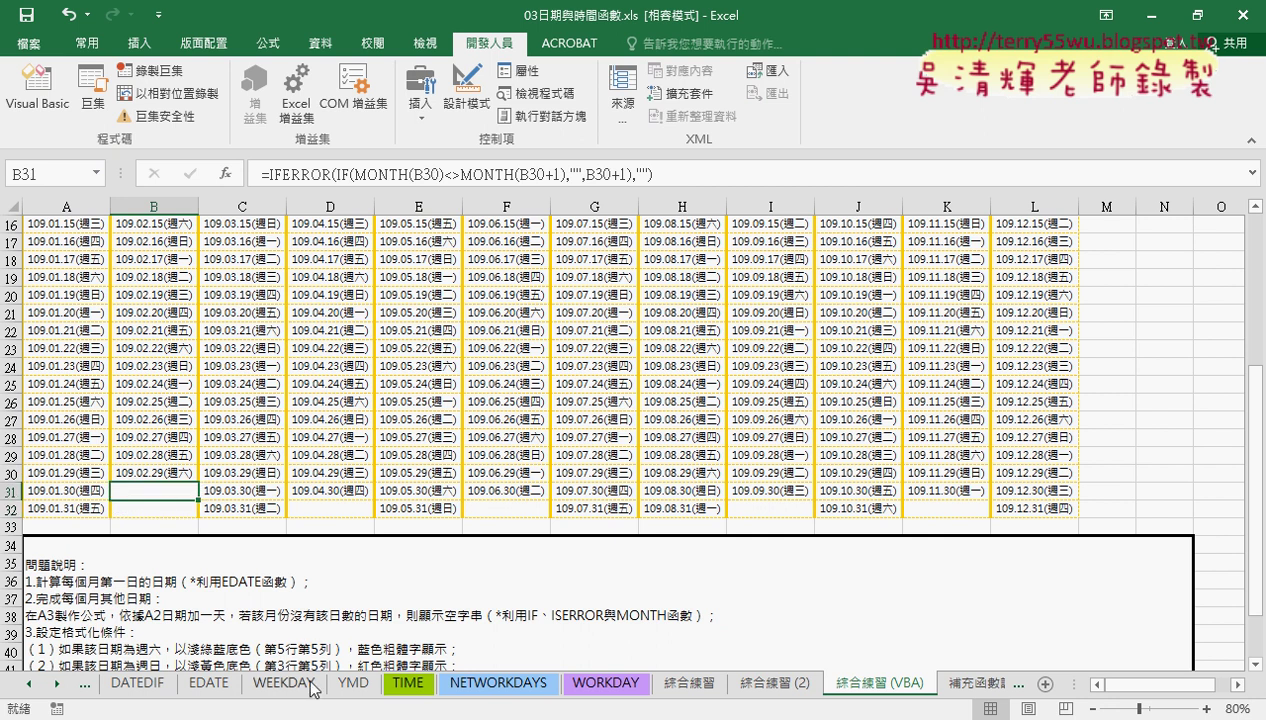
click(292, 693)
text(if)
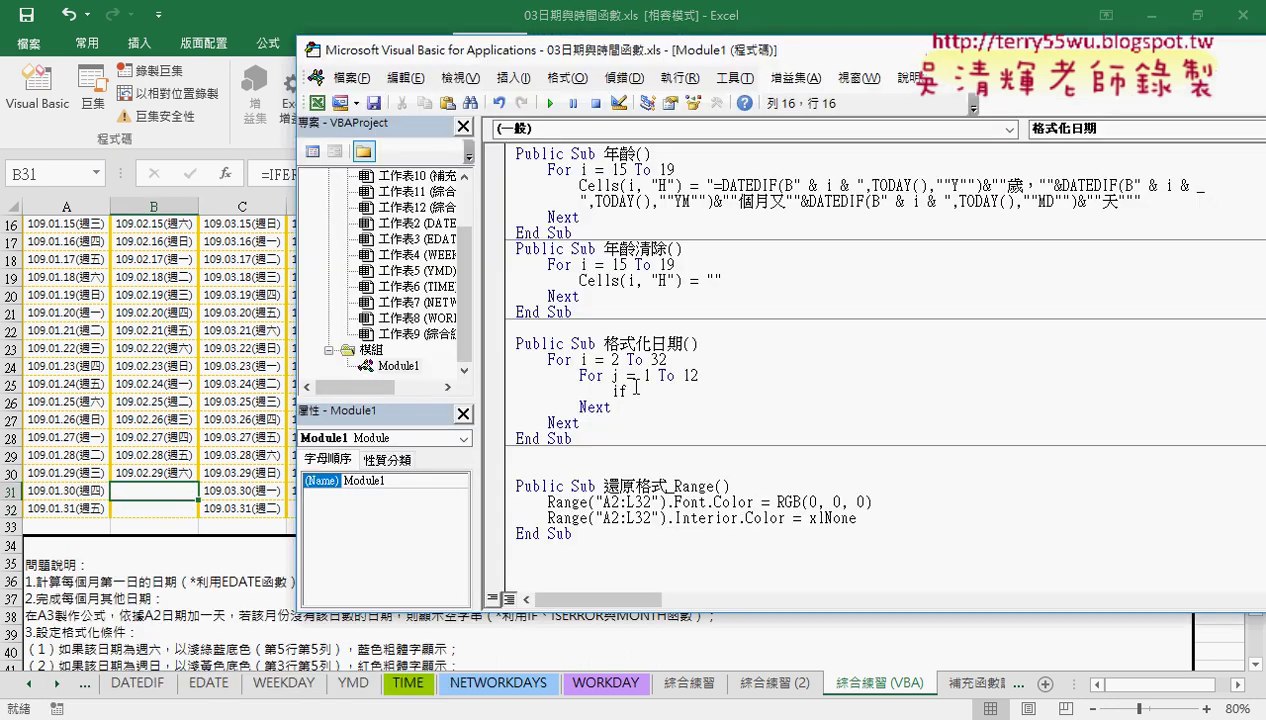
Write an If Cells(i, j) <> "" Then … End If block inside the column loop
text(c)
text(ells)
text((i)
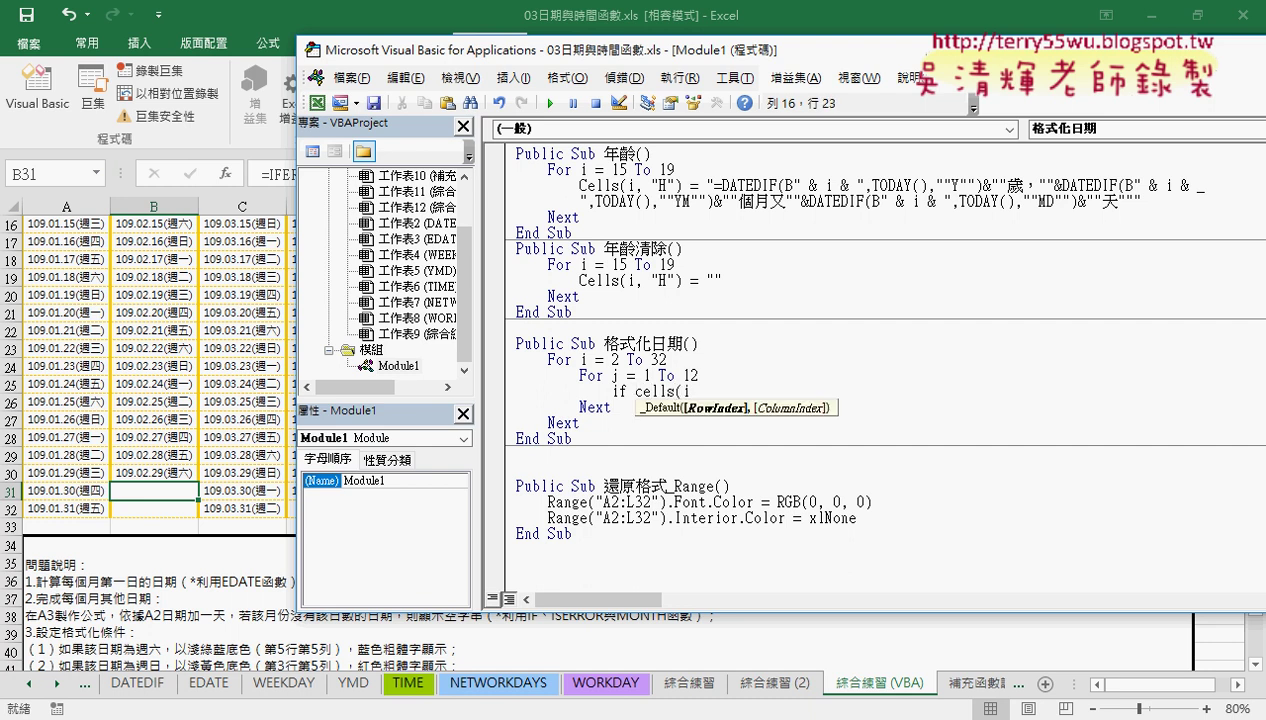
text(,j))
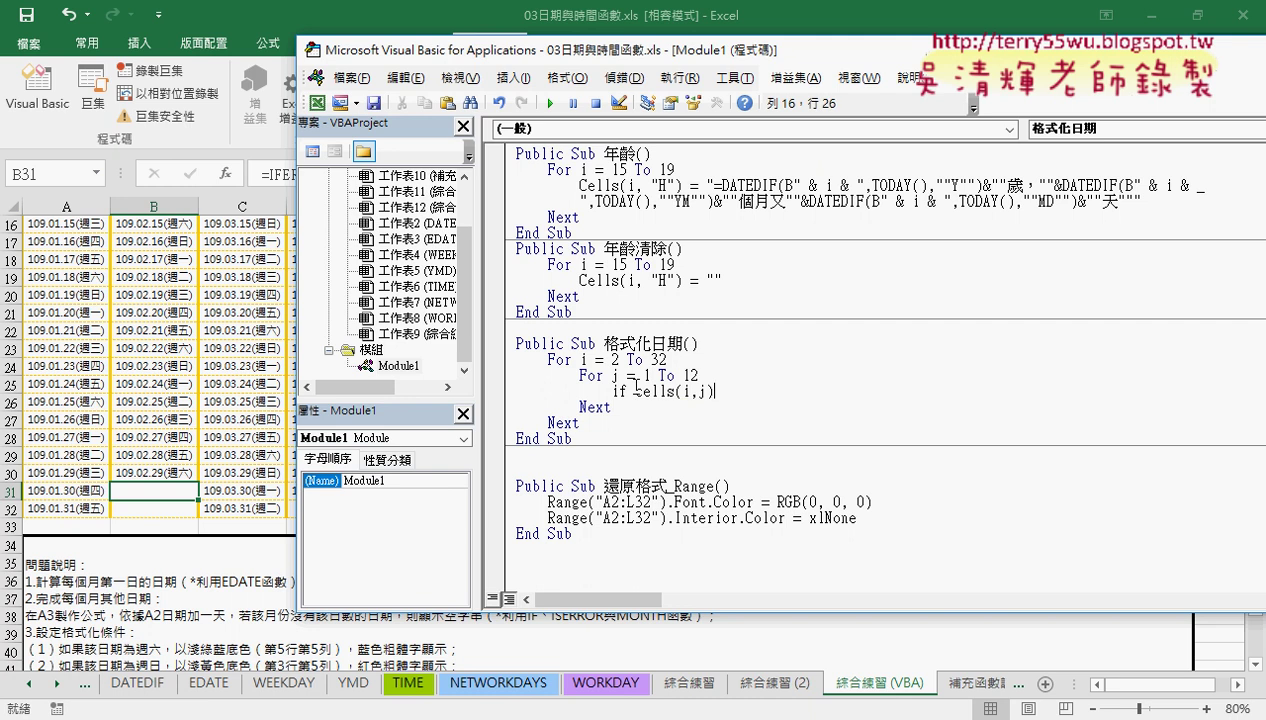
text(<> "")
text( the)
text(n)
key(Return)
text(e)
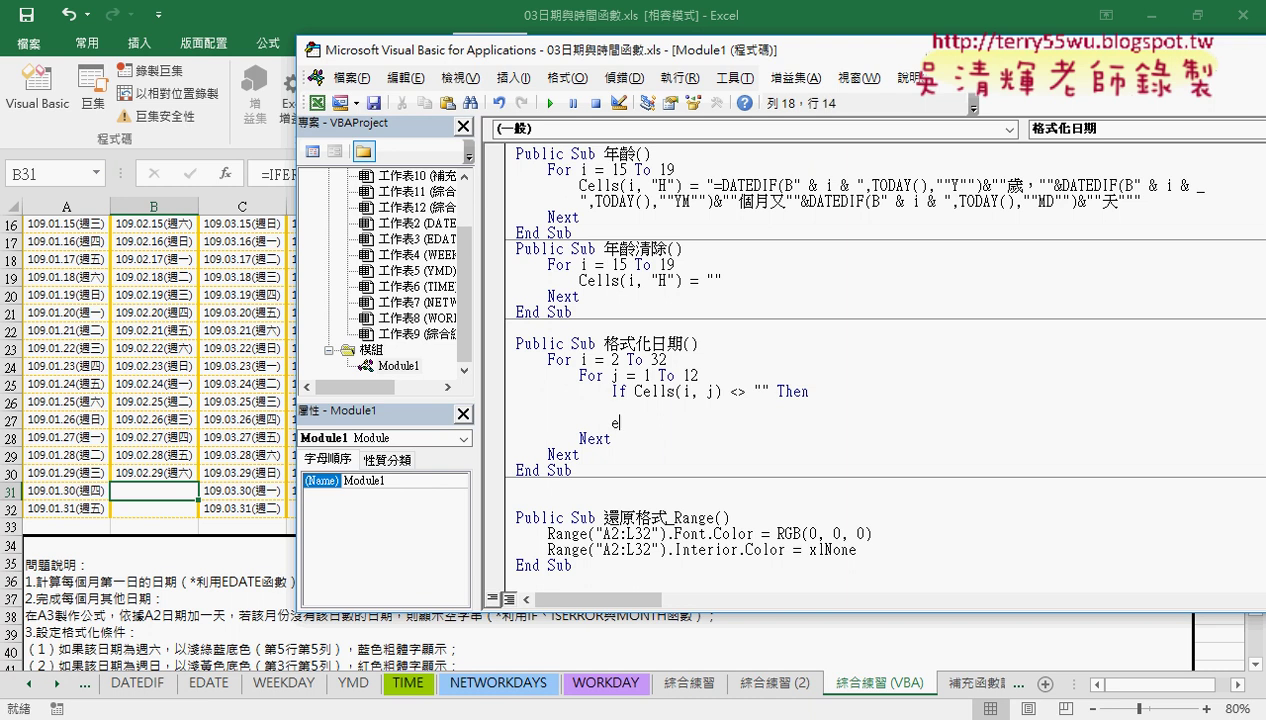
text(nd )
text(if)
key(Up)
key(Tab)
text(if)
key(BackSpace)
key(BackSpace)
key(BackSpace)
Duplicate the non-empty condition onto the line inside the If block
drag(610, 391, 809, 391)
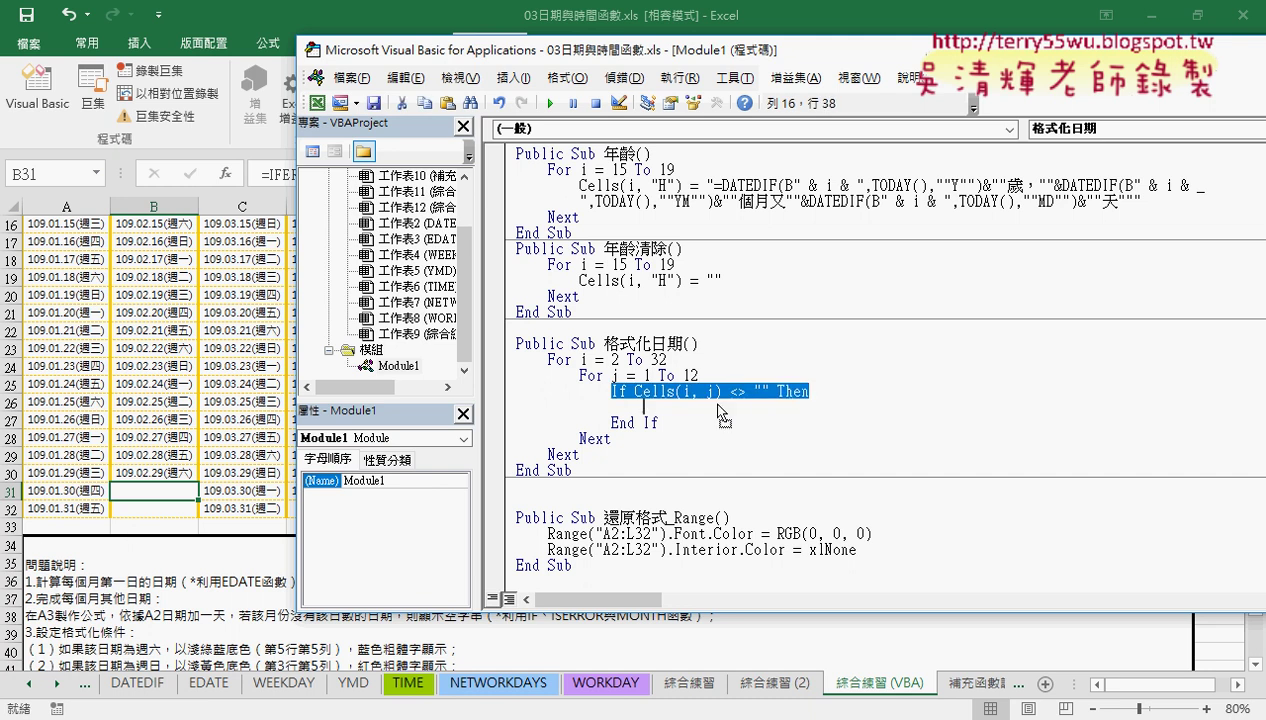
drag(718, 410, 720, 418)
key(Home)
key(ctrl+Right)
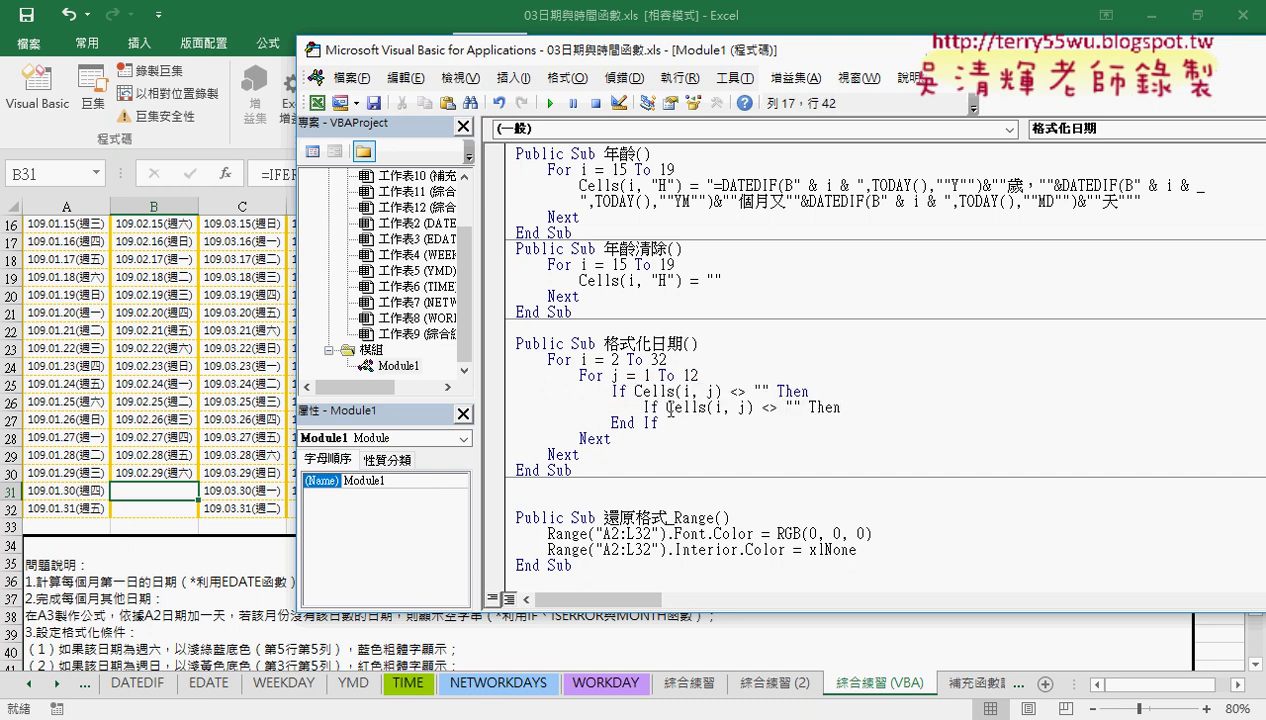
key(shift+ctrl+Right)
key(shift+ctrl+Right)
click(670, 407)
click(663, 407)
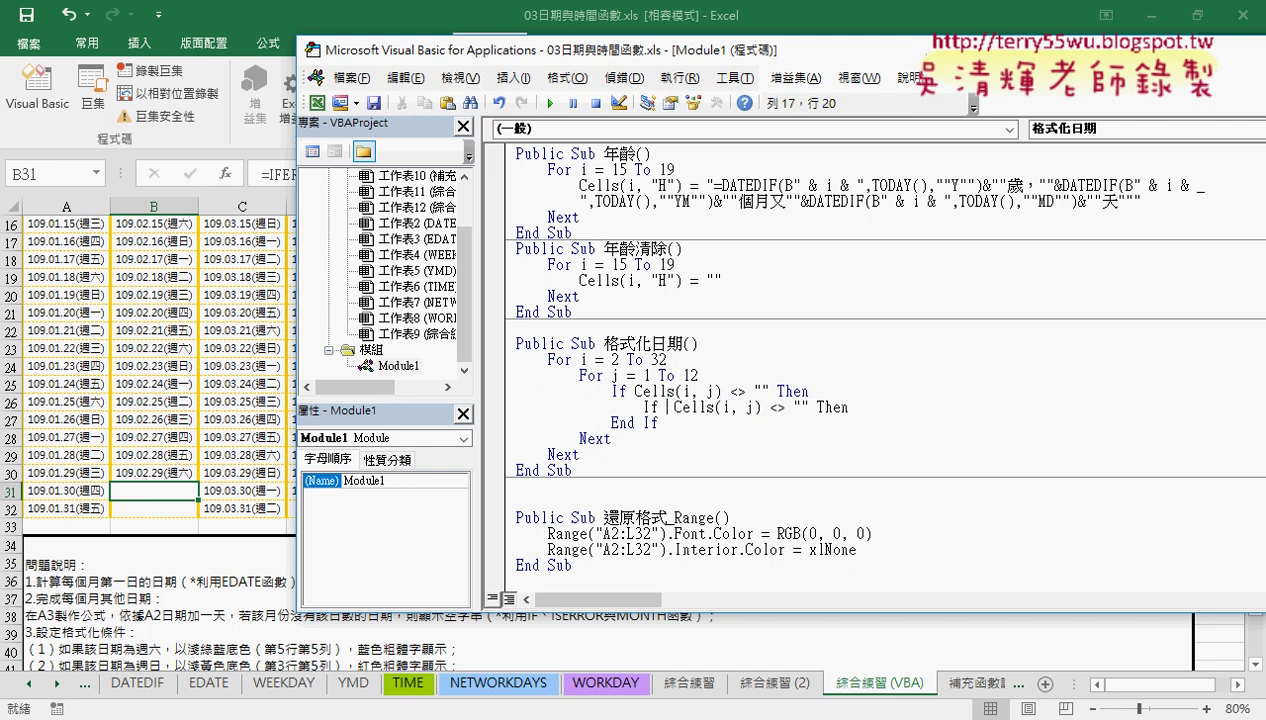
Rewrite the copied condition as If VBA.Weekday(Cells(i, j)) = 7 Then
text(vba.)
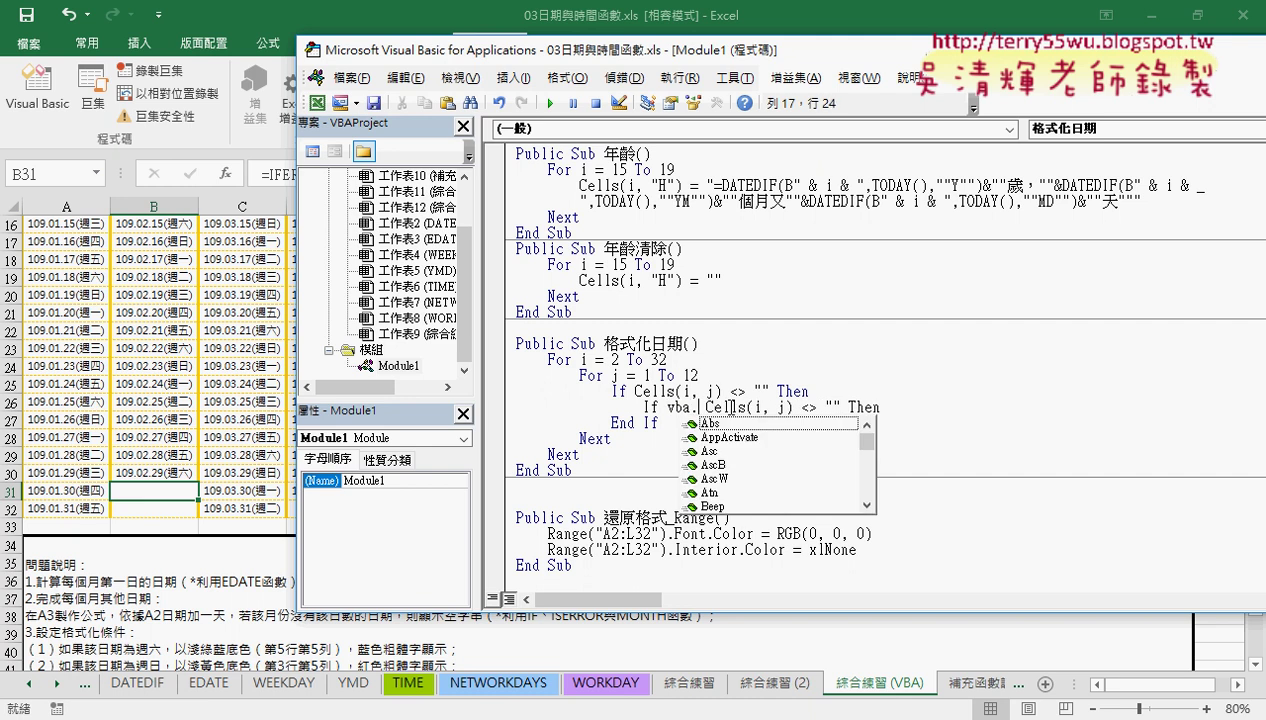
text(w)
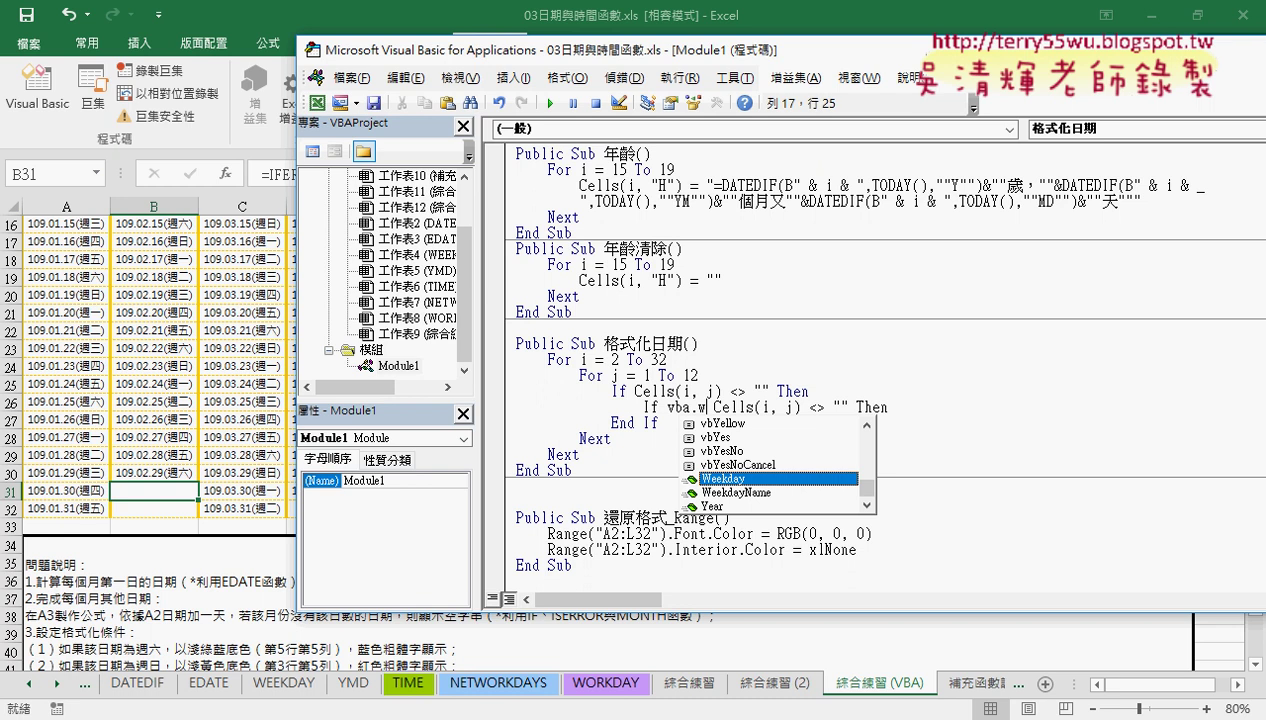
key(Tab)
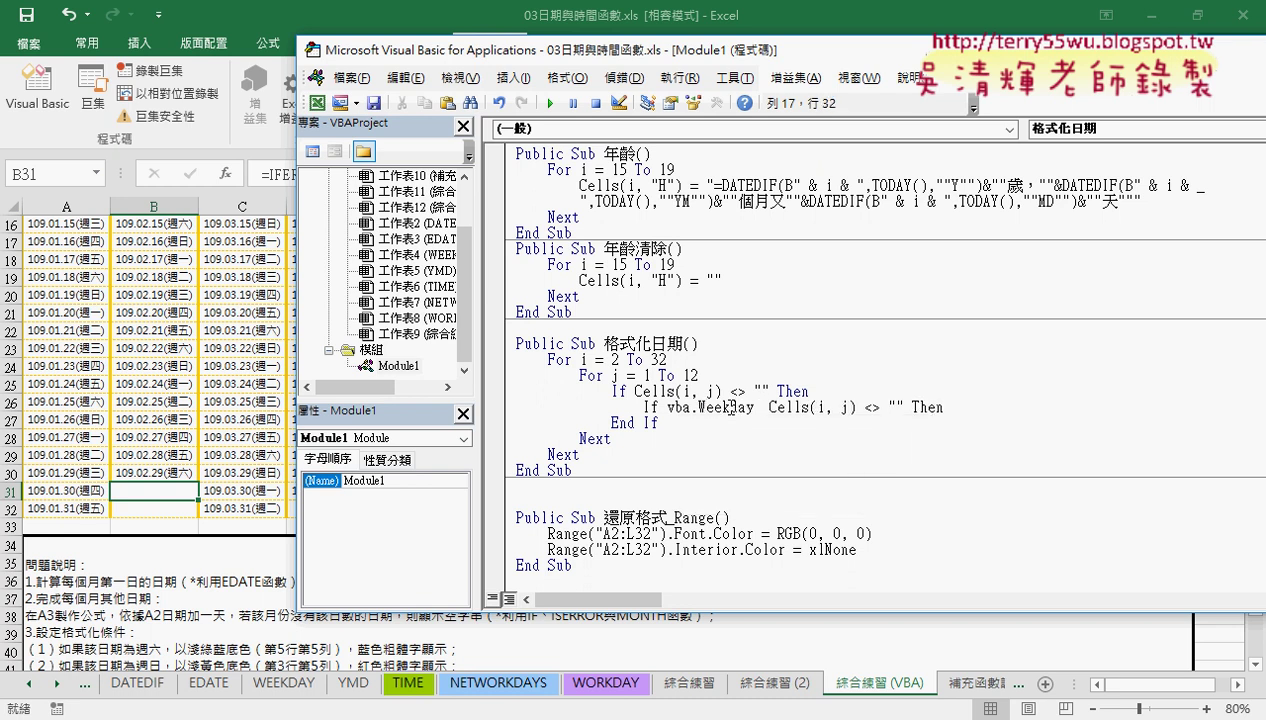
key(Delete)
key(Delete)
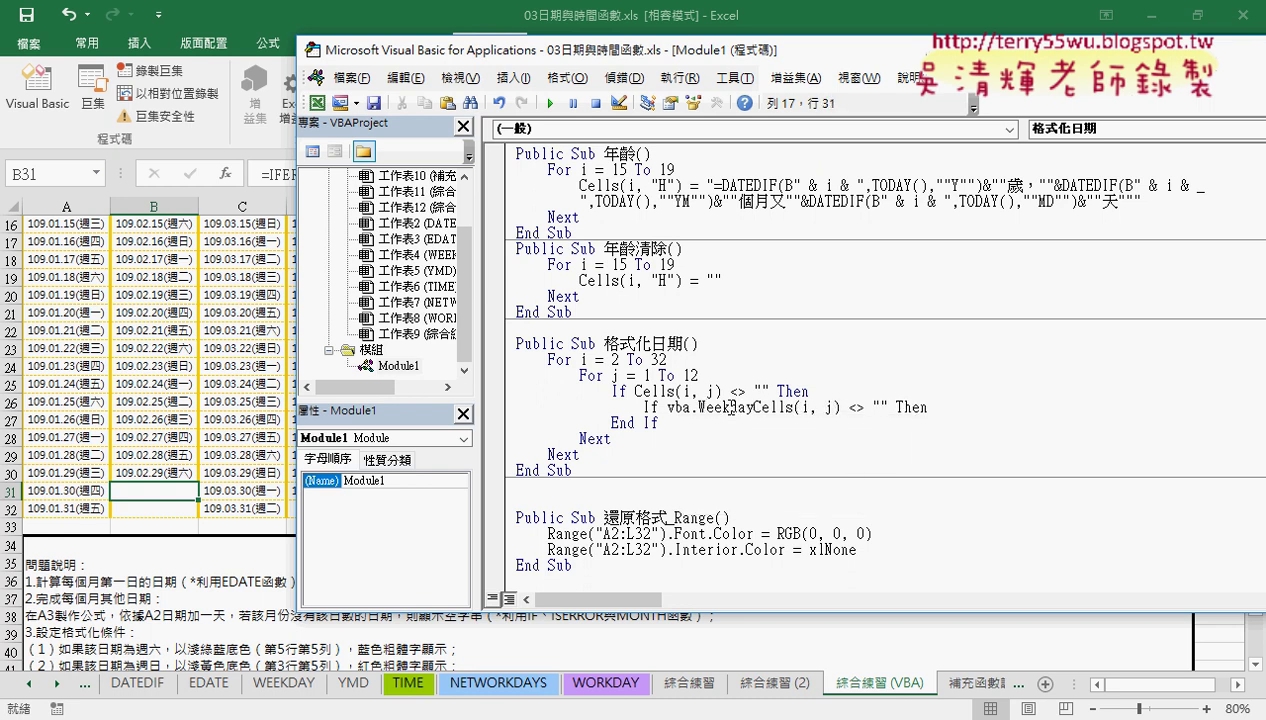
text(()
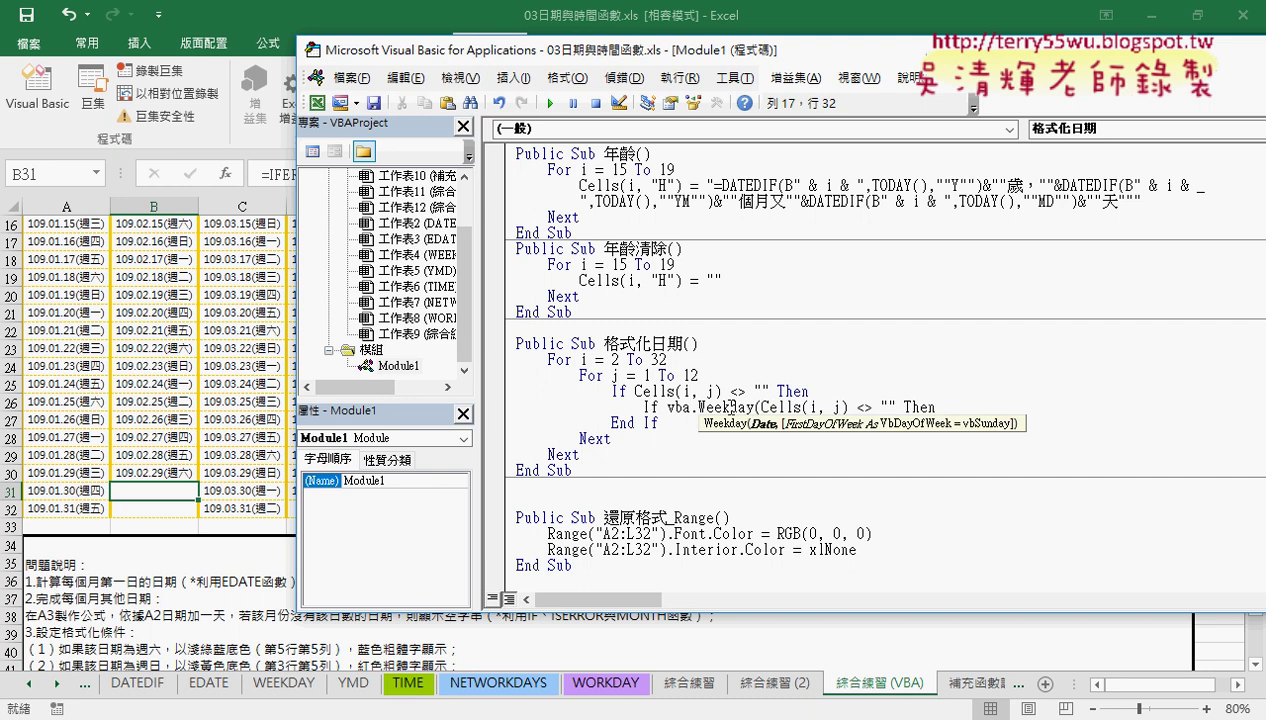
key(Right)
key(Right)
key(Right)
key(Right)
key(Right)
key(Right)
key(Right)
key(Right)
key(Right)
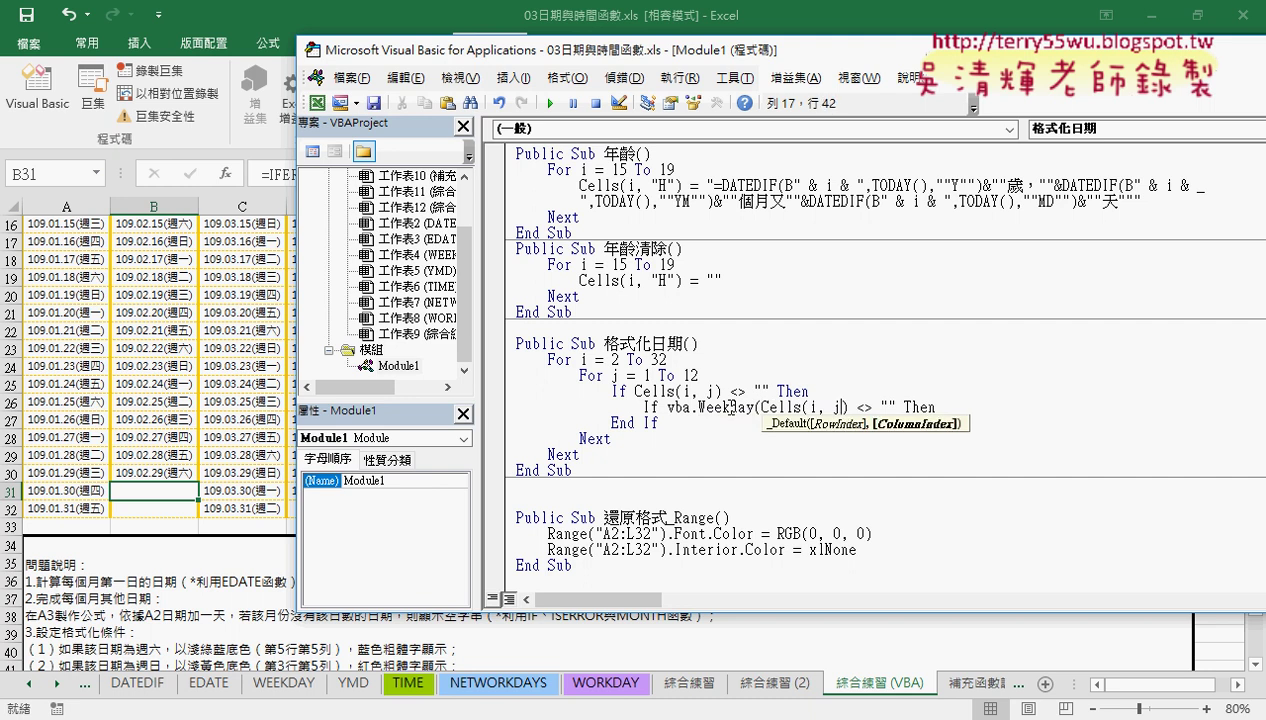
key(Right)
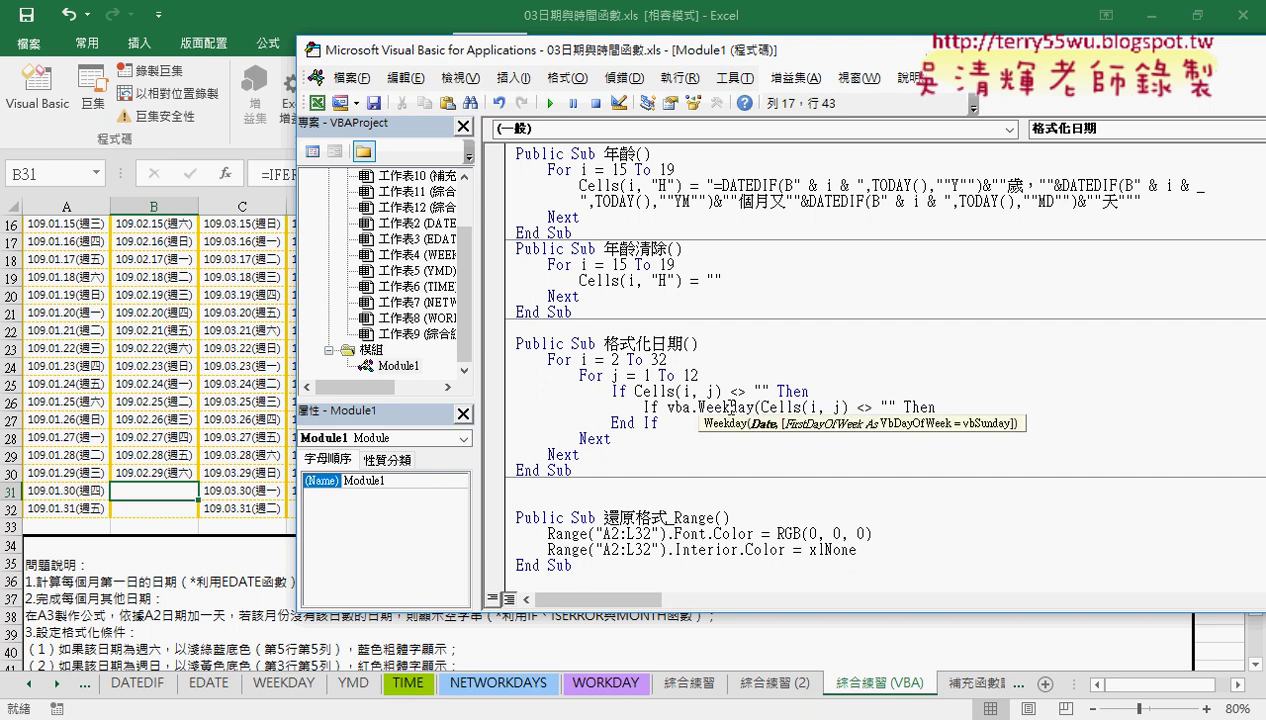
text())
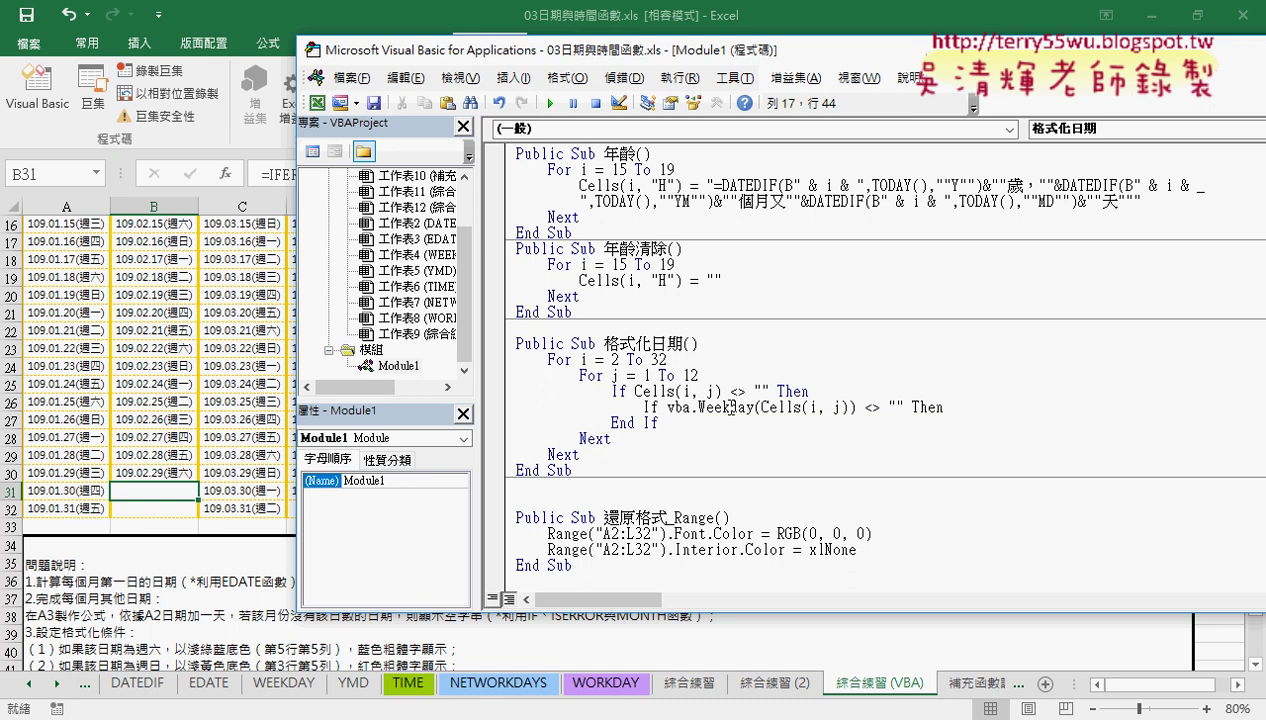
text(=7)
key(Delete)
key(Delete)
key(Delete)
key(Delete)
key(Delete)
key(Delete)
key(Down)
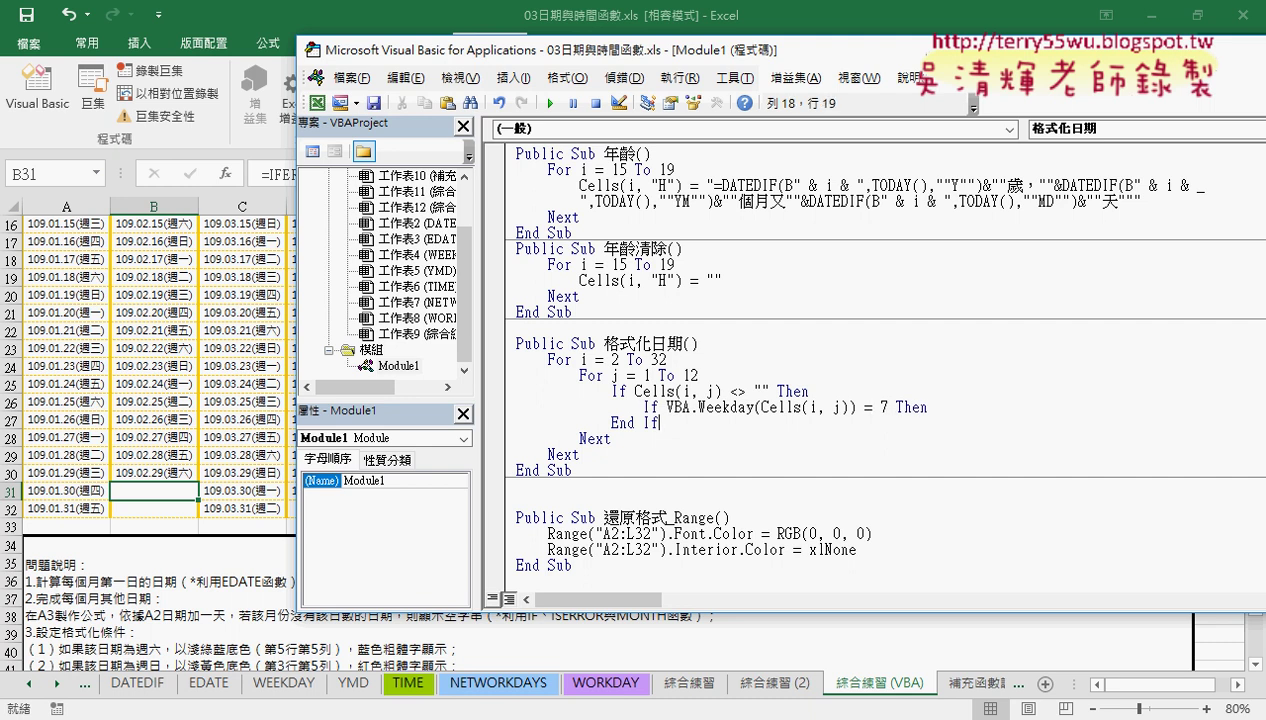
Close the weekday block with End If, leaving an indented blank line inside
click(862, 406)
key(End)
key(Return)
key(Return)
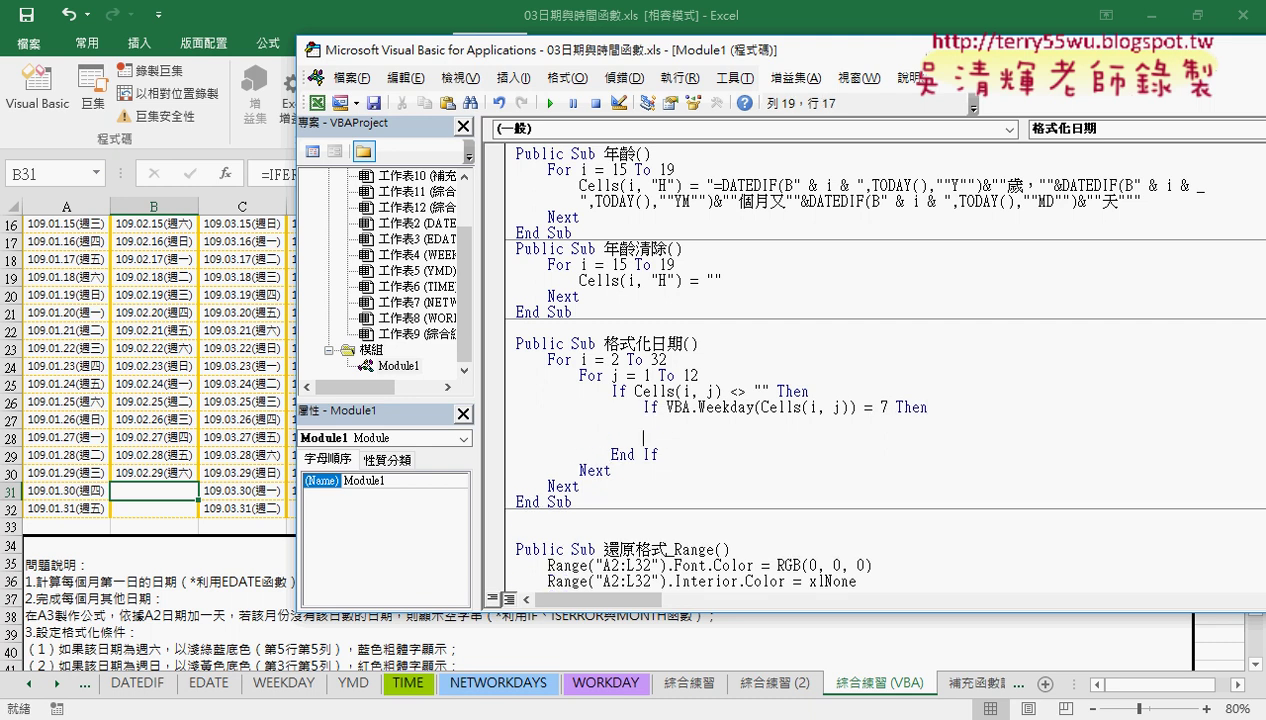
text(end )
text(if)
key(Up)
key(Tab)
Add an indented blank line inside the Weekday = 7 block
drag(690, 438, 465, 408)
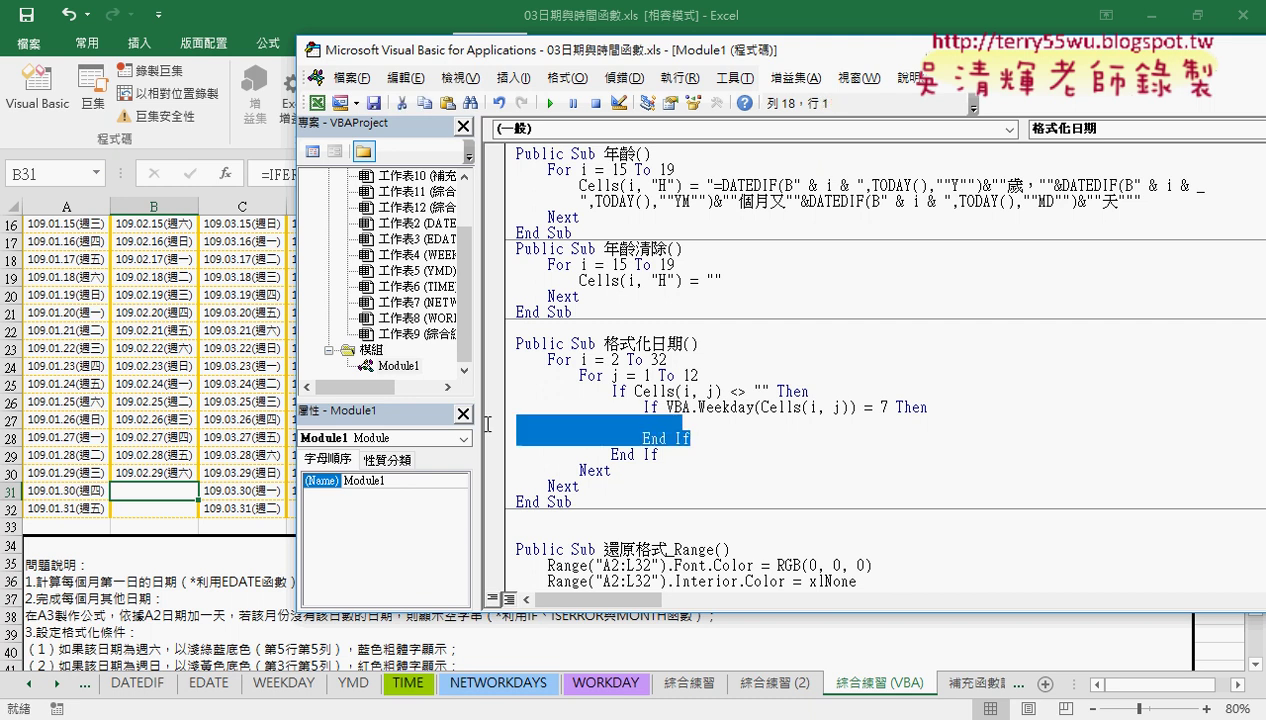
click(705, 438)
key(Return)
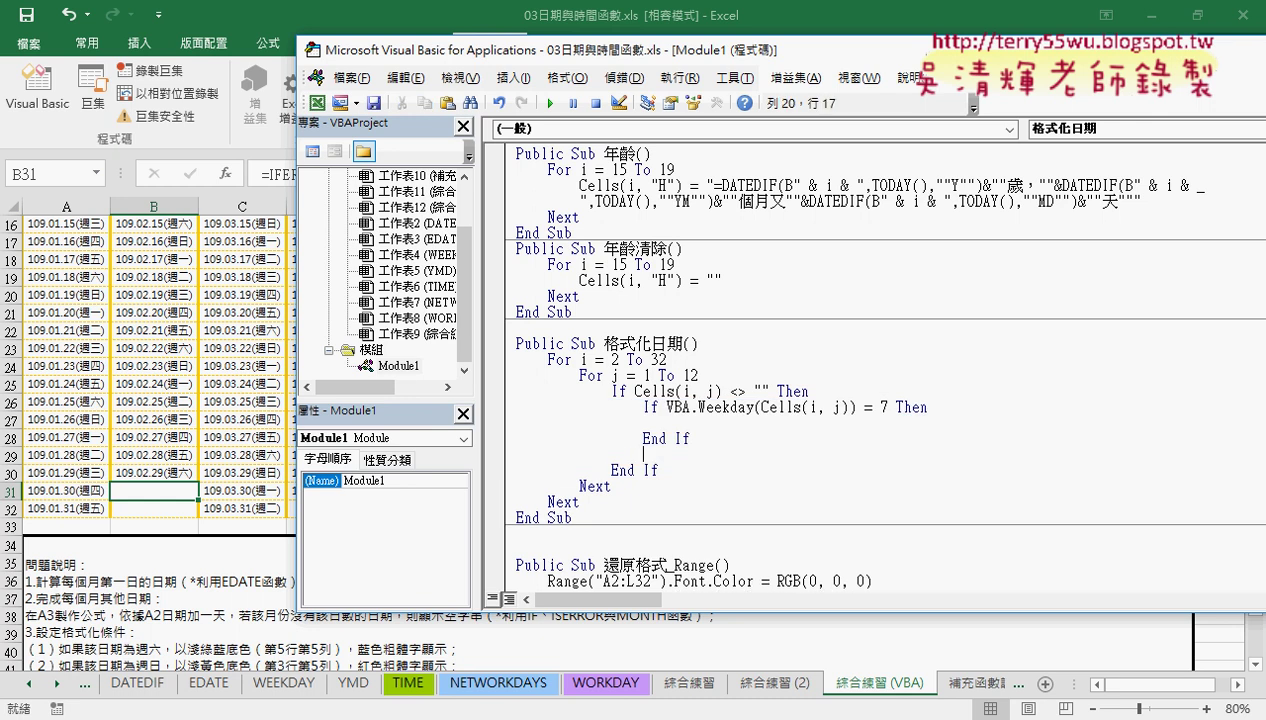
key(Up)
key(Up)
key(Tab)
Type Cells.Font.Color = RGB( on that line using IntelliSense for Font and Color
text(ce)
text(lls)
text(()
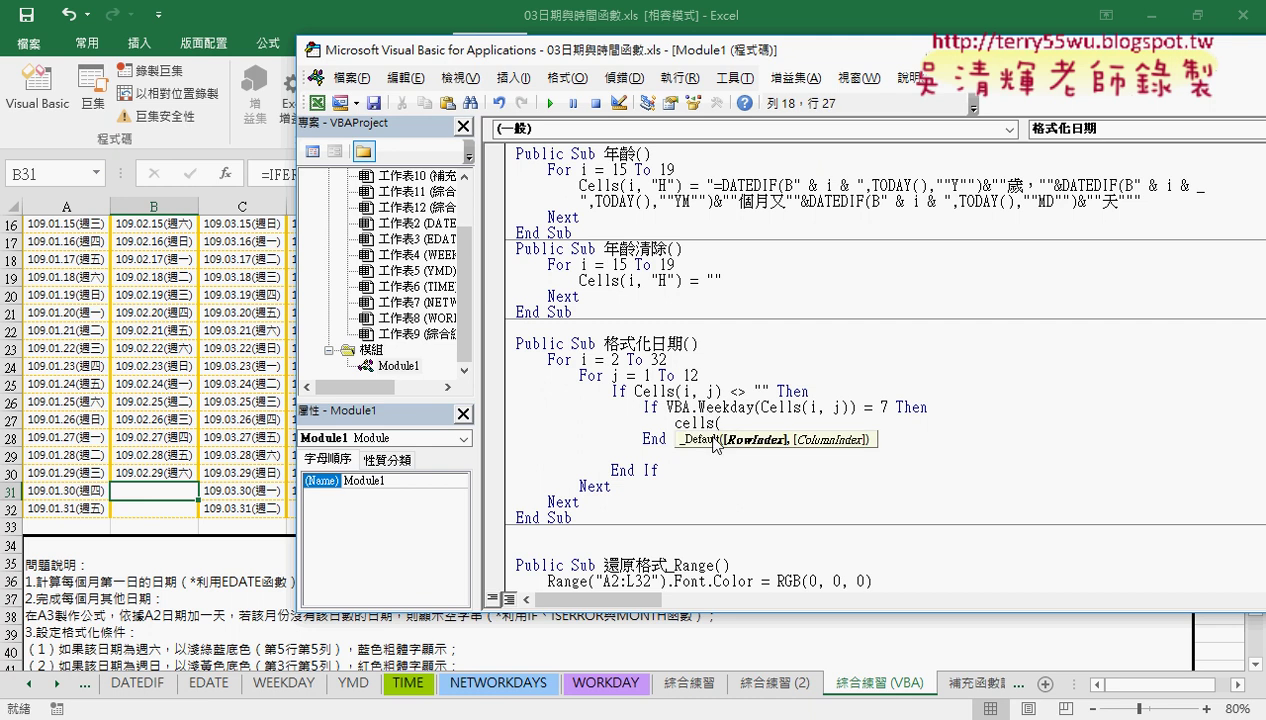
text(i,)
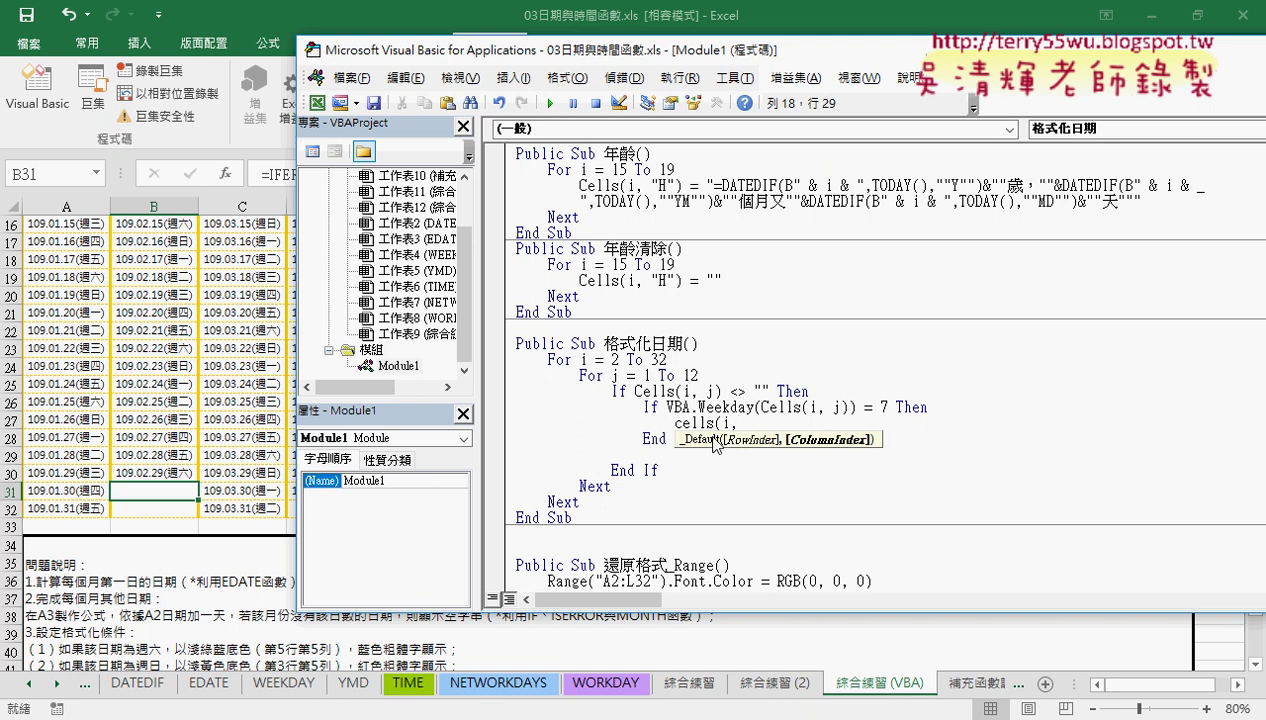
text(j).)
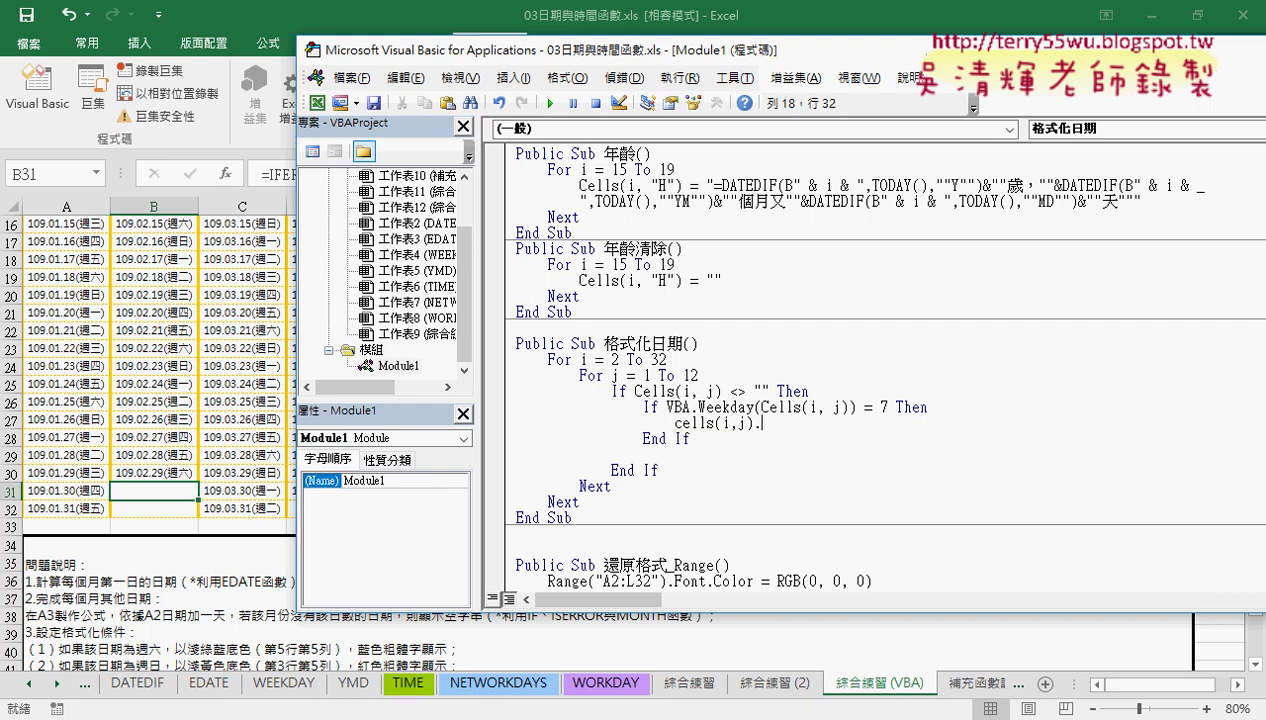
key(BackSpace)
key(BackSpace)
key(BackSpace)
key(BackSpace)
key(BackSpace)
key(BackSpace)
text(.)
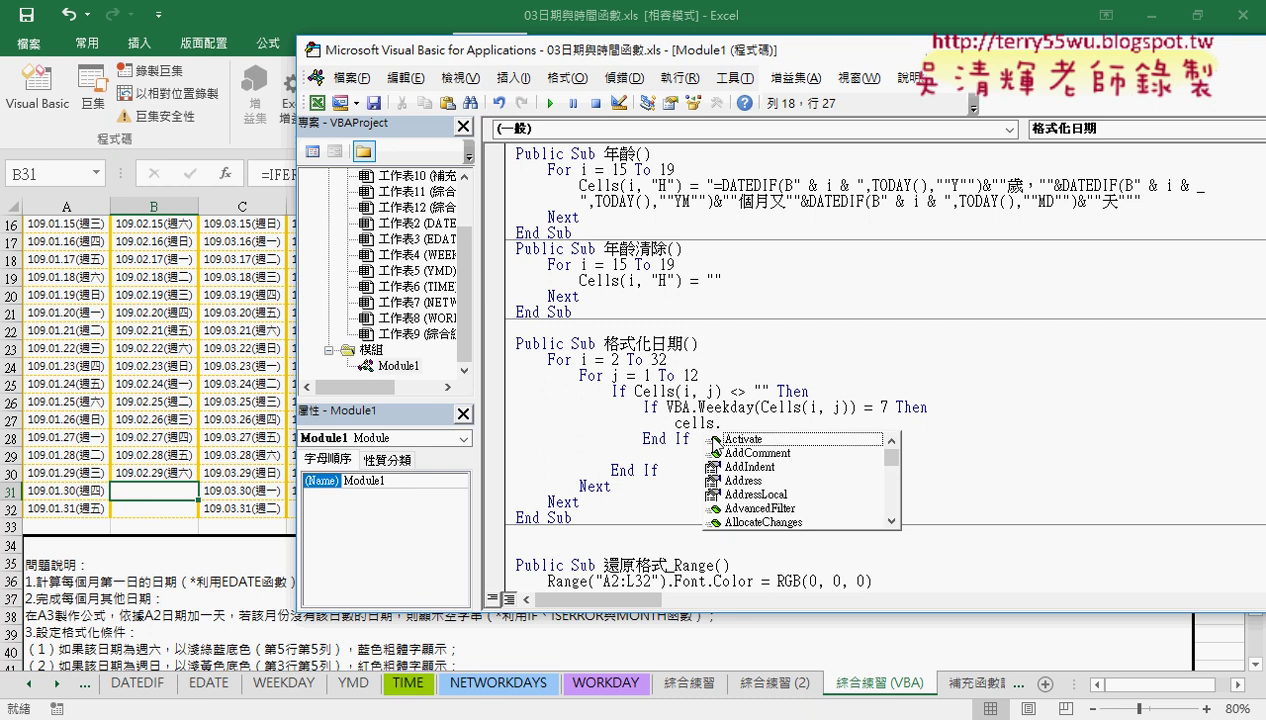
text(f)
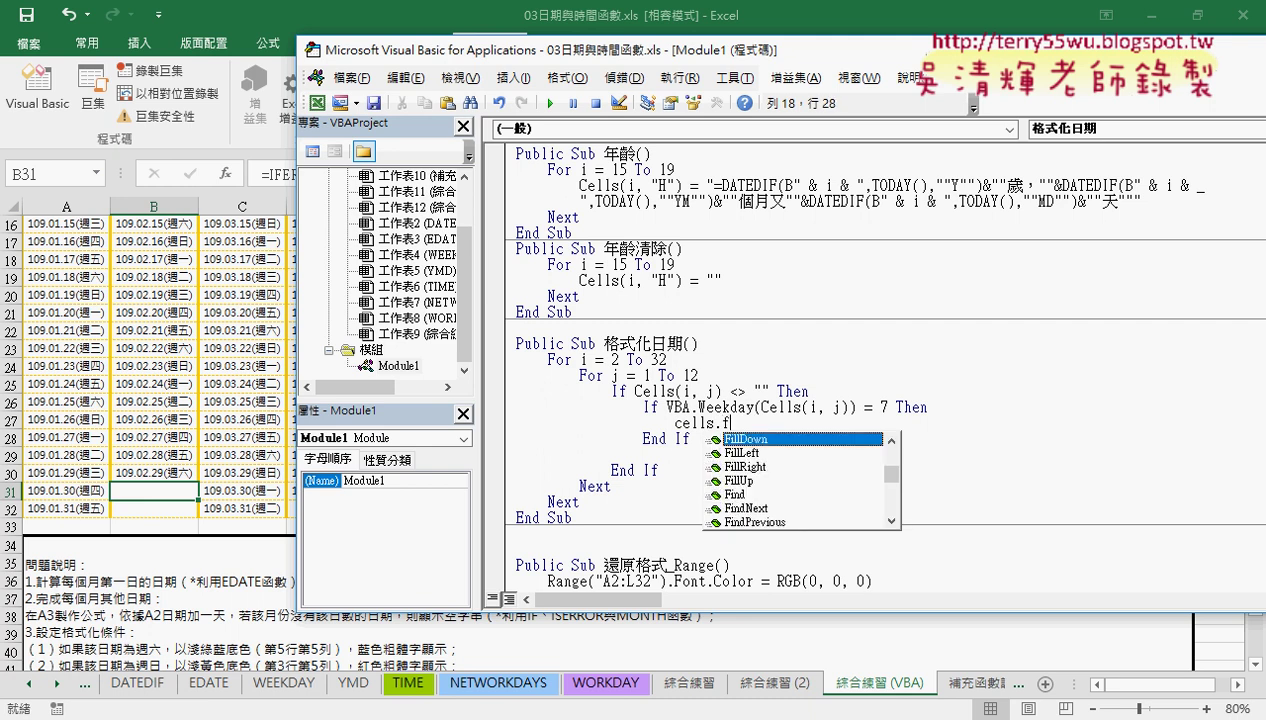
text(ont)
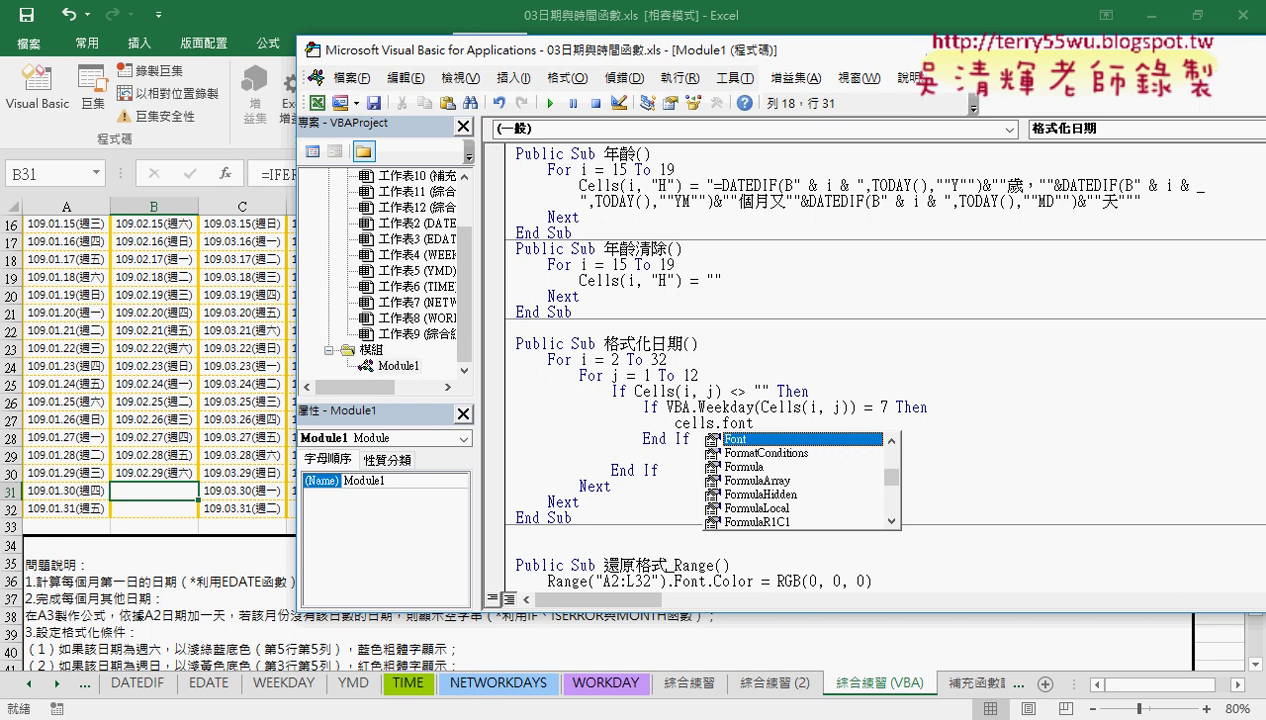
text(.)
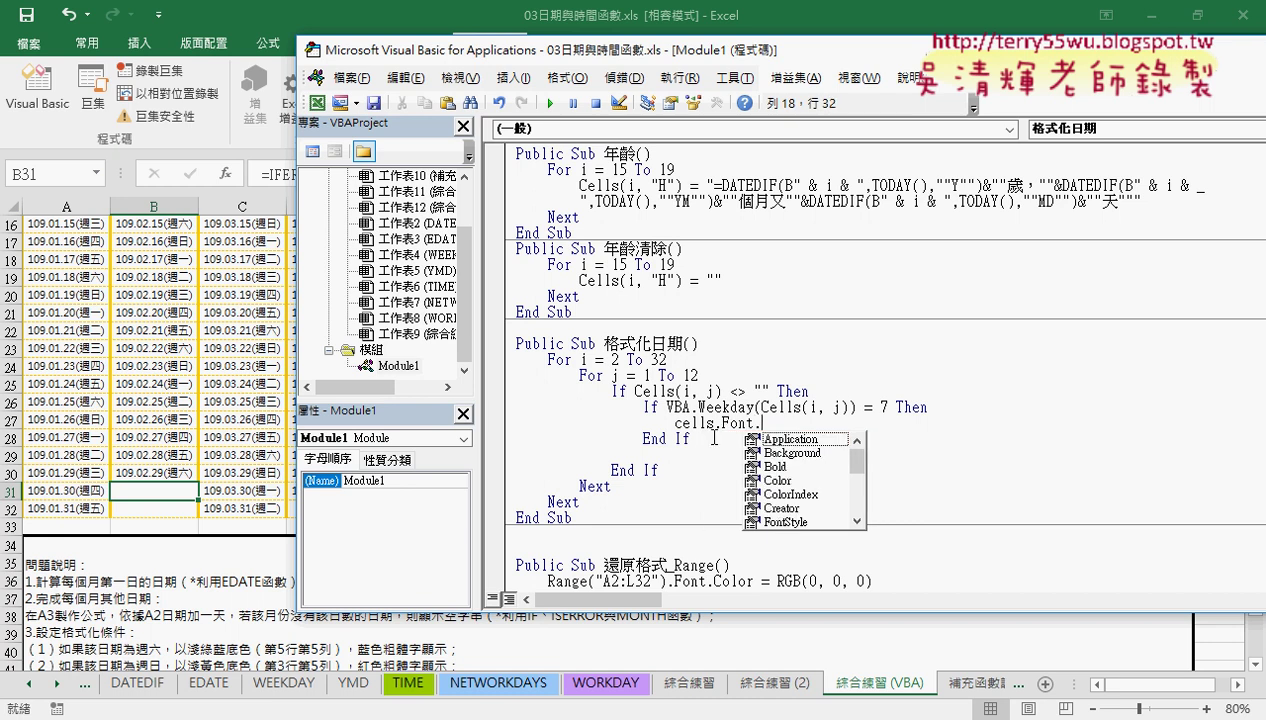
key(Down)
key(Down)
key(Down)
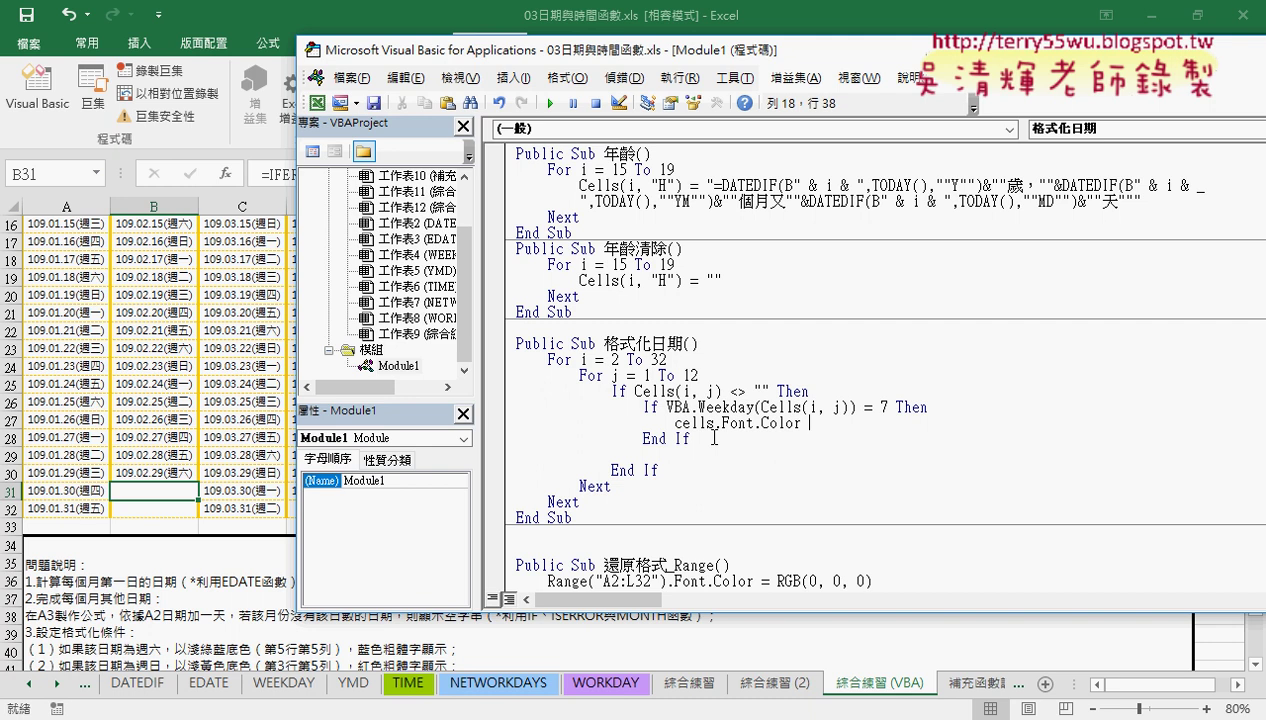
text(=)
text(r)
text(g)
text(b)
text(()
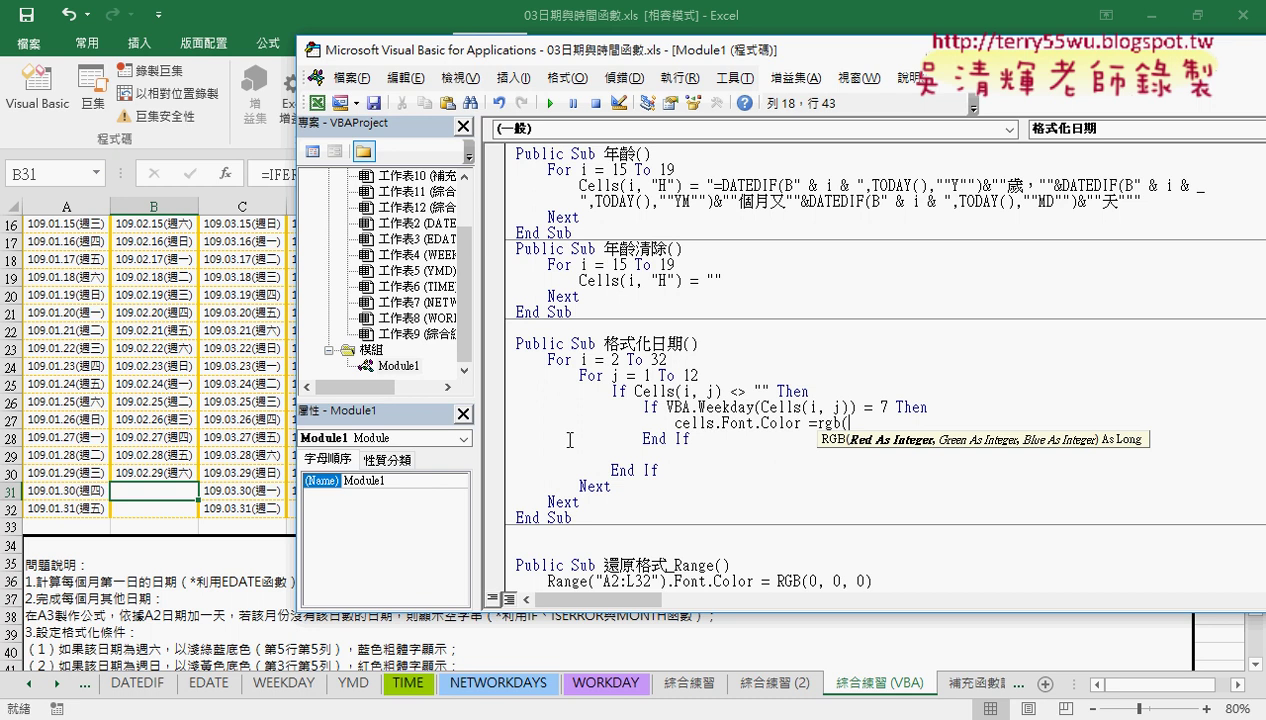
Select B2 and pick a dark green in Fill Color's More Colors dialog
click(185, 299)
scroll(185, 299, up, 5)
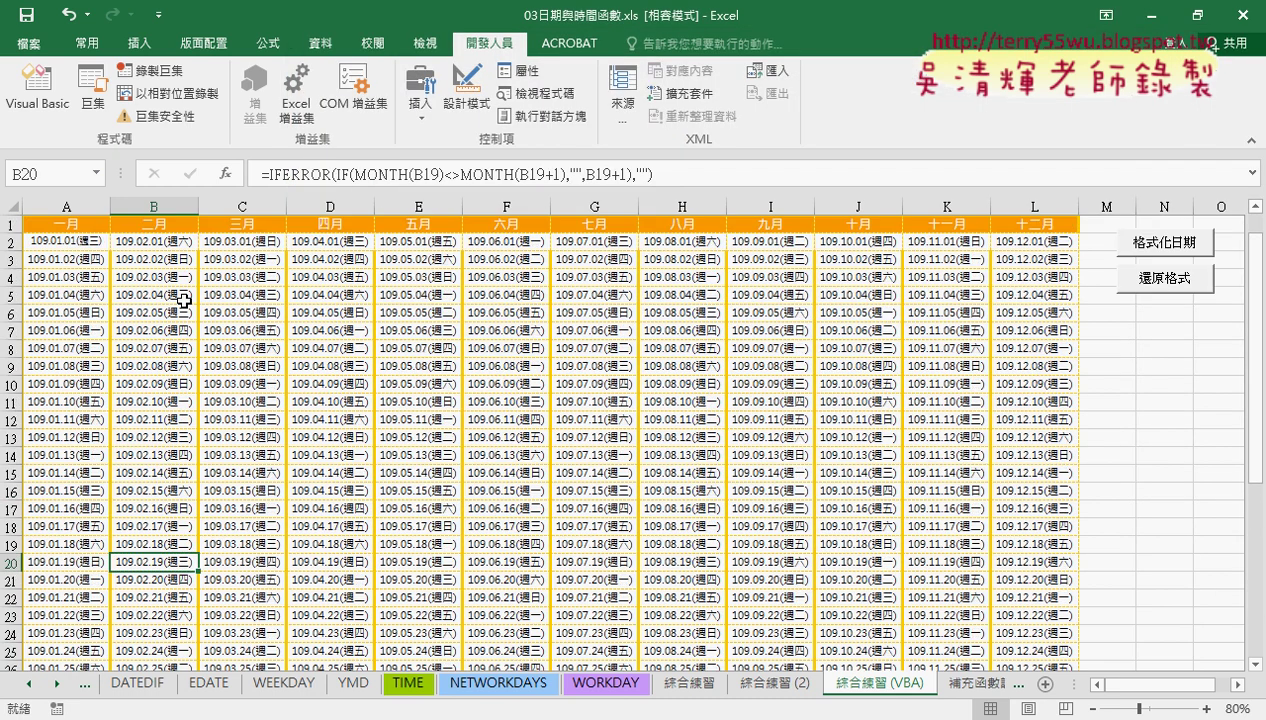
click(155, 242)
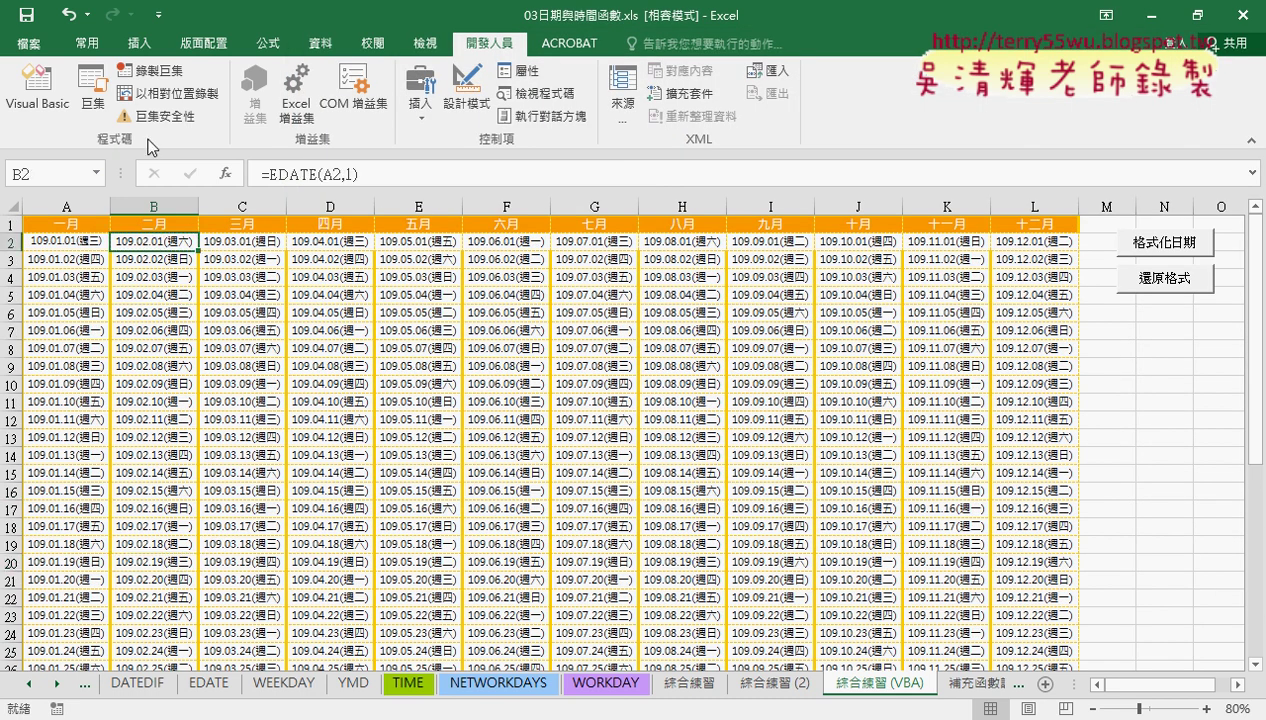
click(87, 43)
click(245, 108)
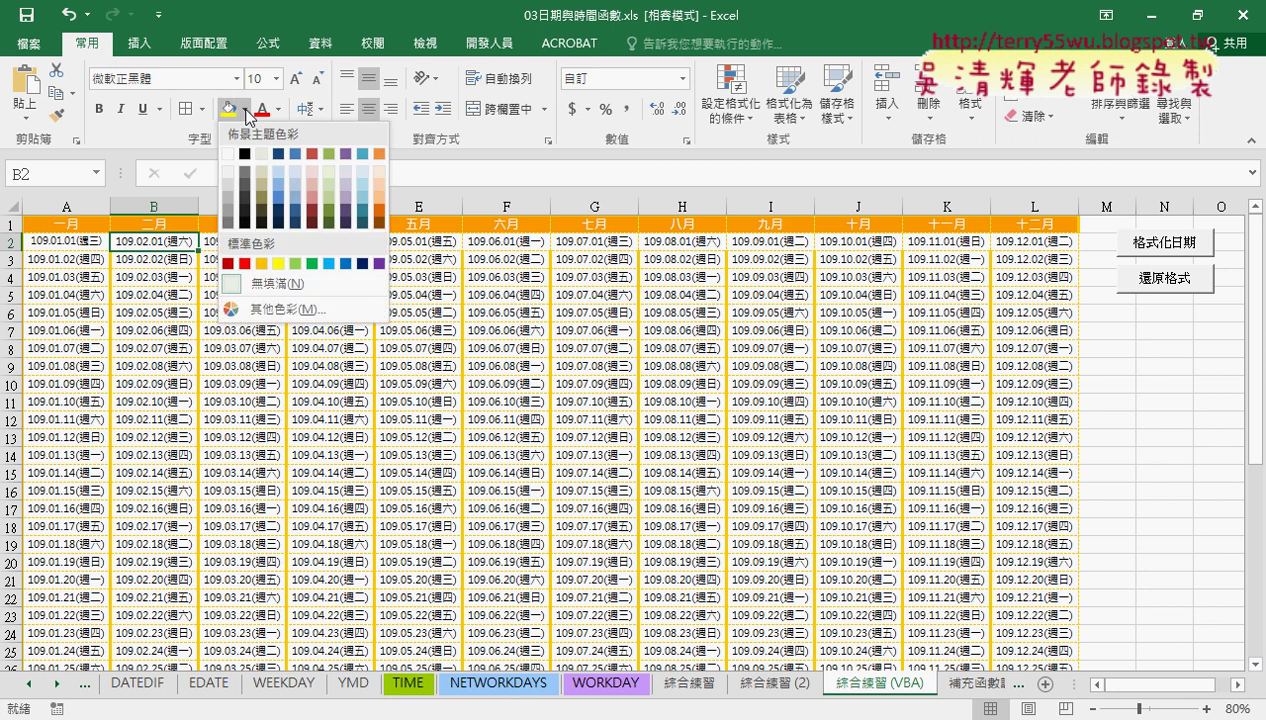
click(309, 316)
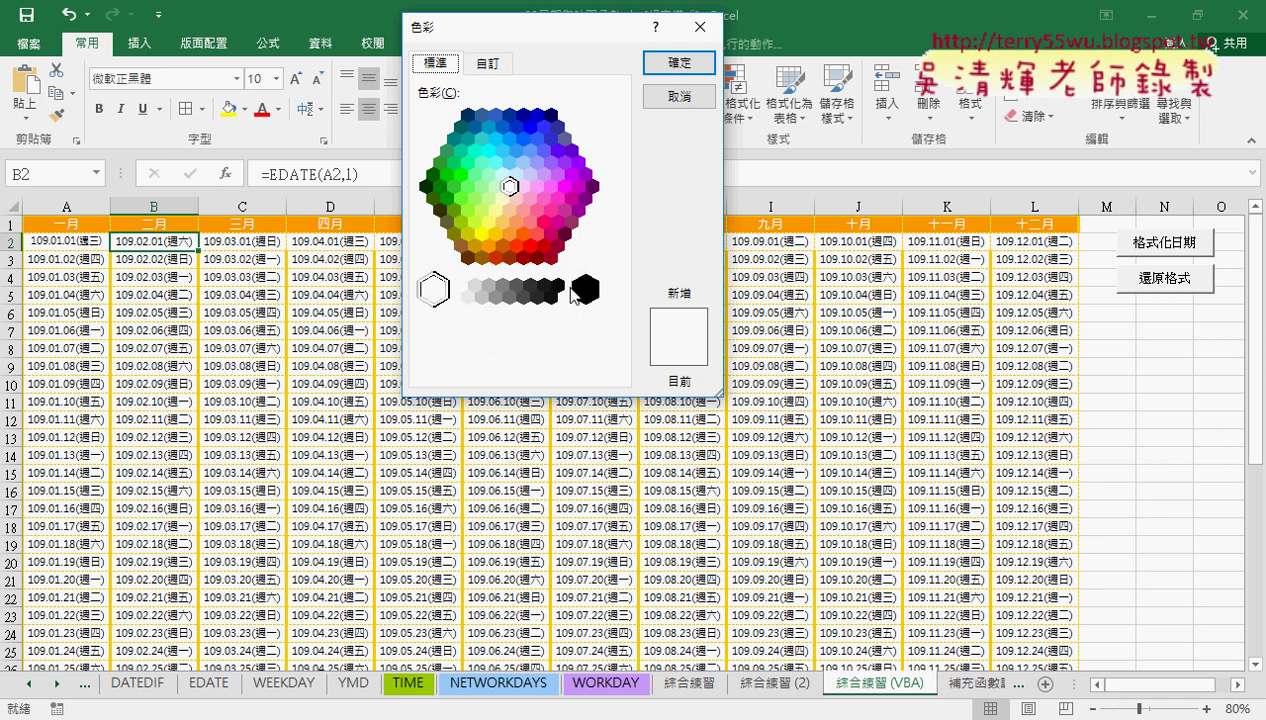
click(447, 199)
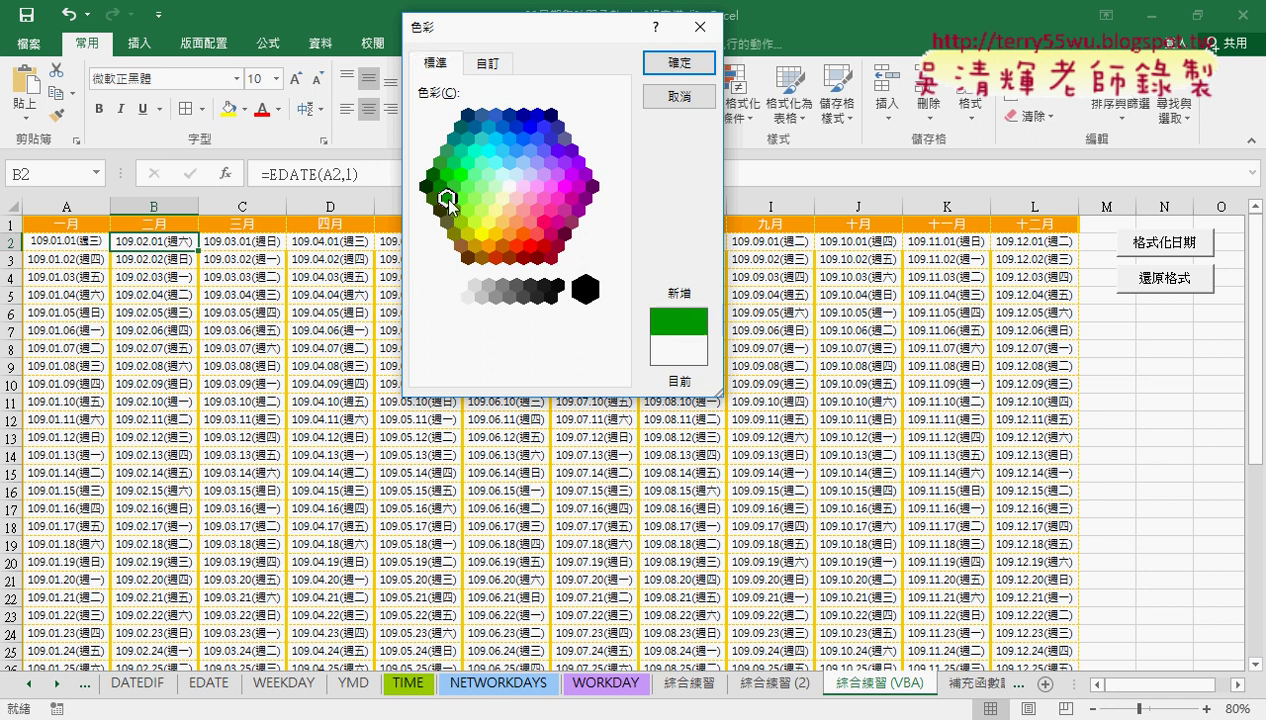
click(432, 198)
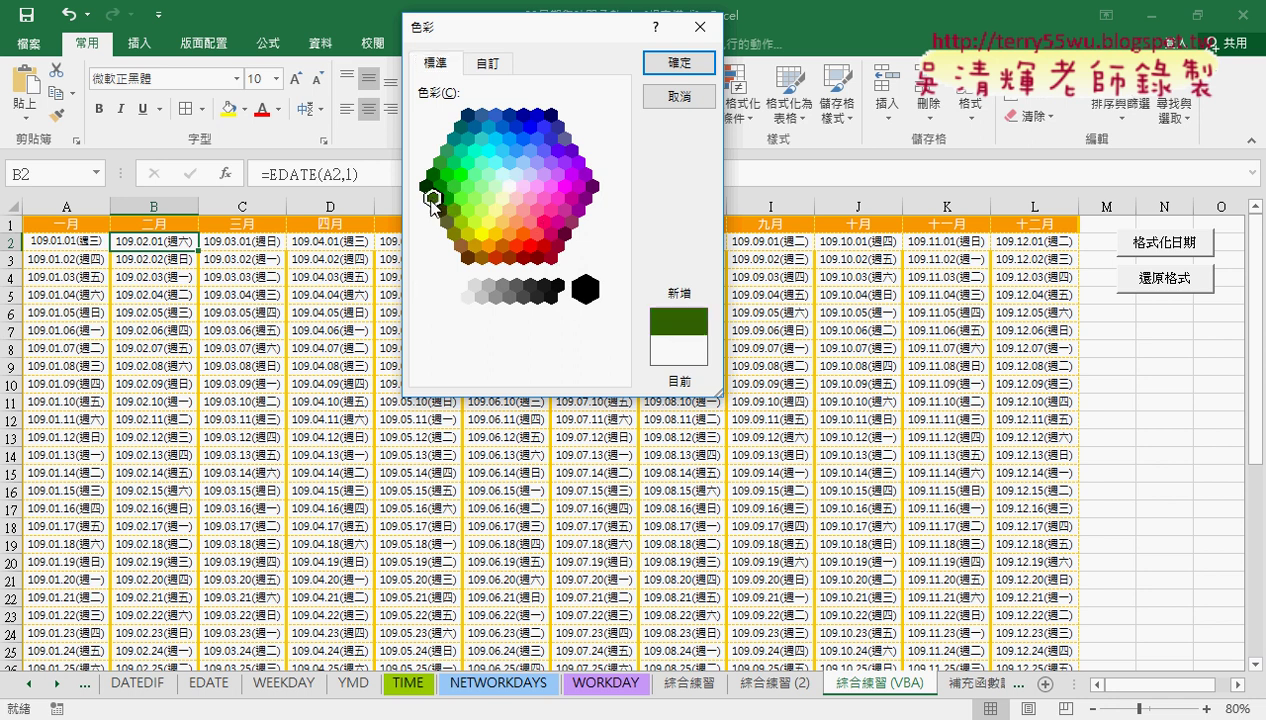
Read the green's RGB values 51, 102, 0 on the Custom tab, then close without applying
click(493, 66)
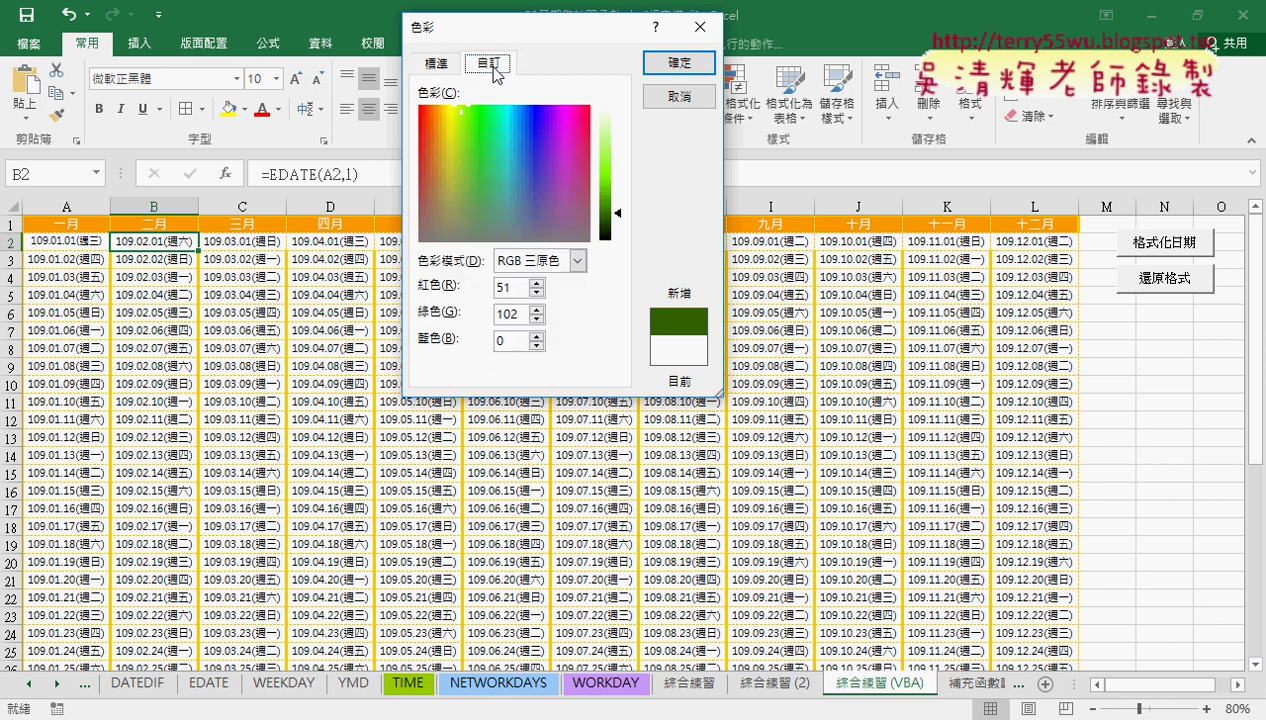
double_click(493, 287)
double_click(507, 314)
double_click(512, 342)
double_click(506, 287)
click(700, 27)
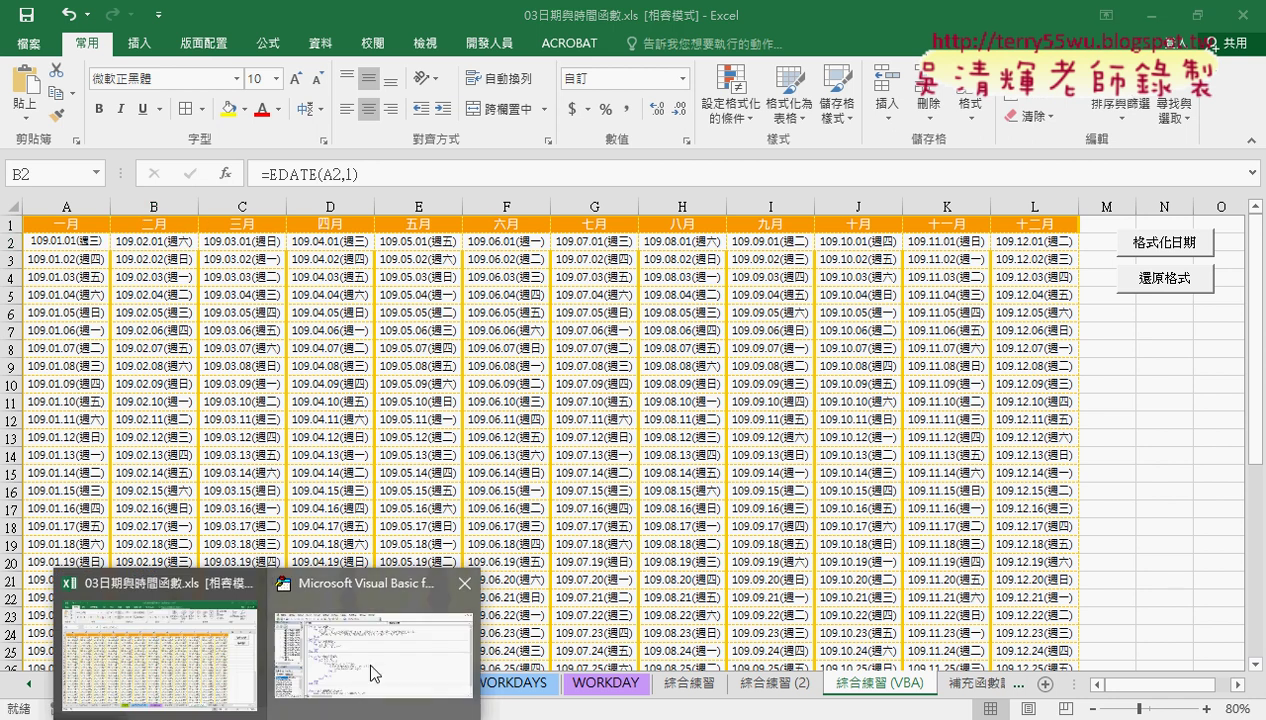
Complete the Saturday line as Cells.Font.Color = RGB(50, 100, 0) and start a new line
click(370, 660)
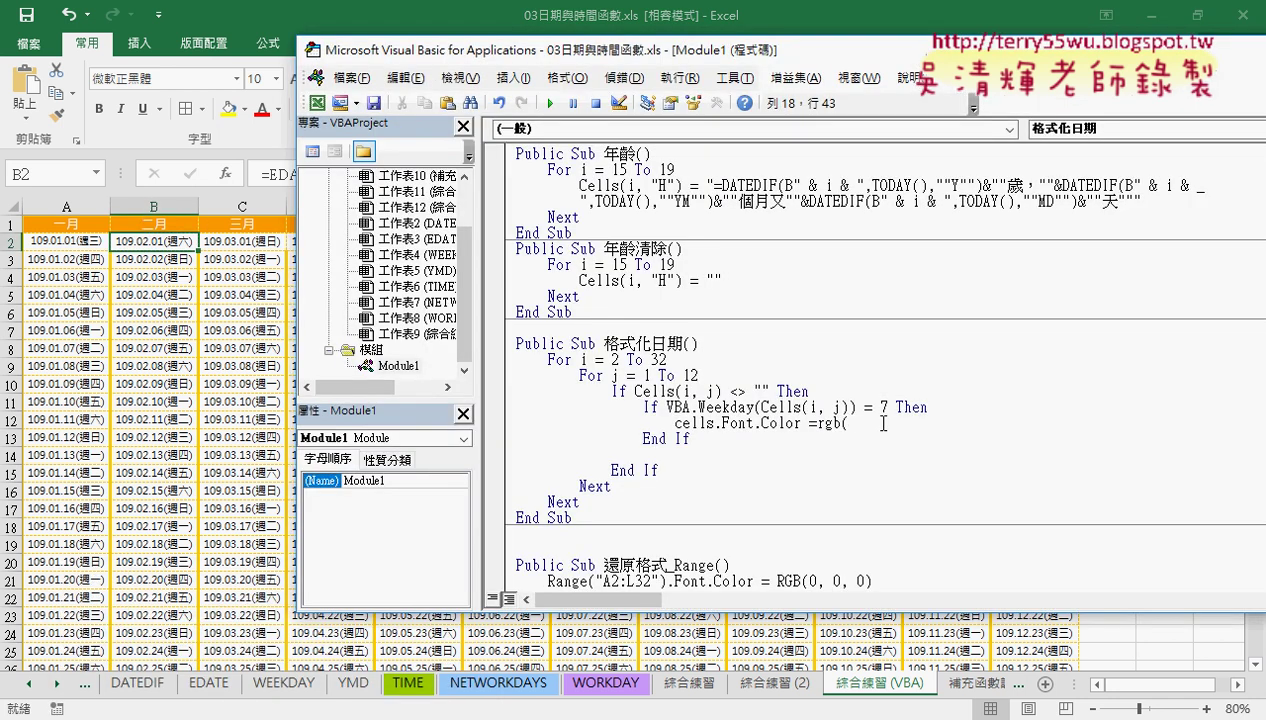
text(50,)
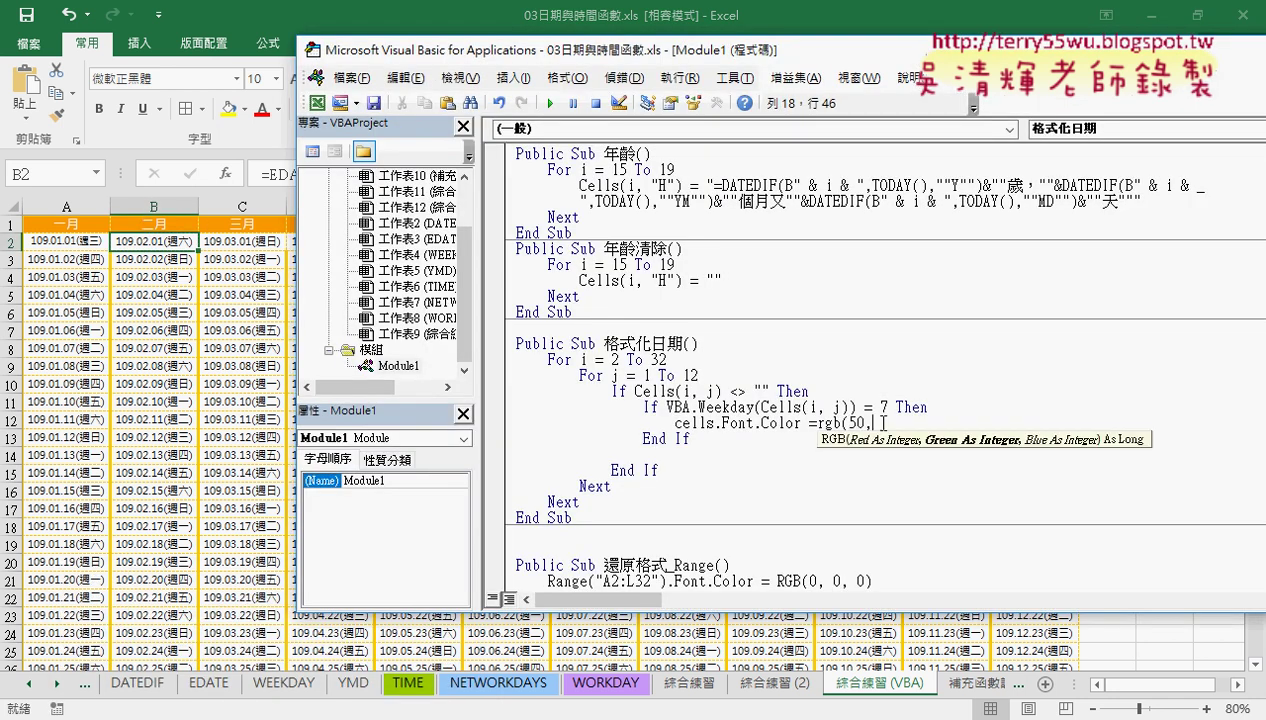
text(100)
text(,0))
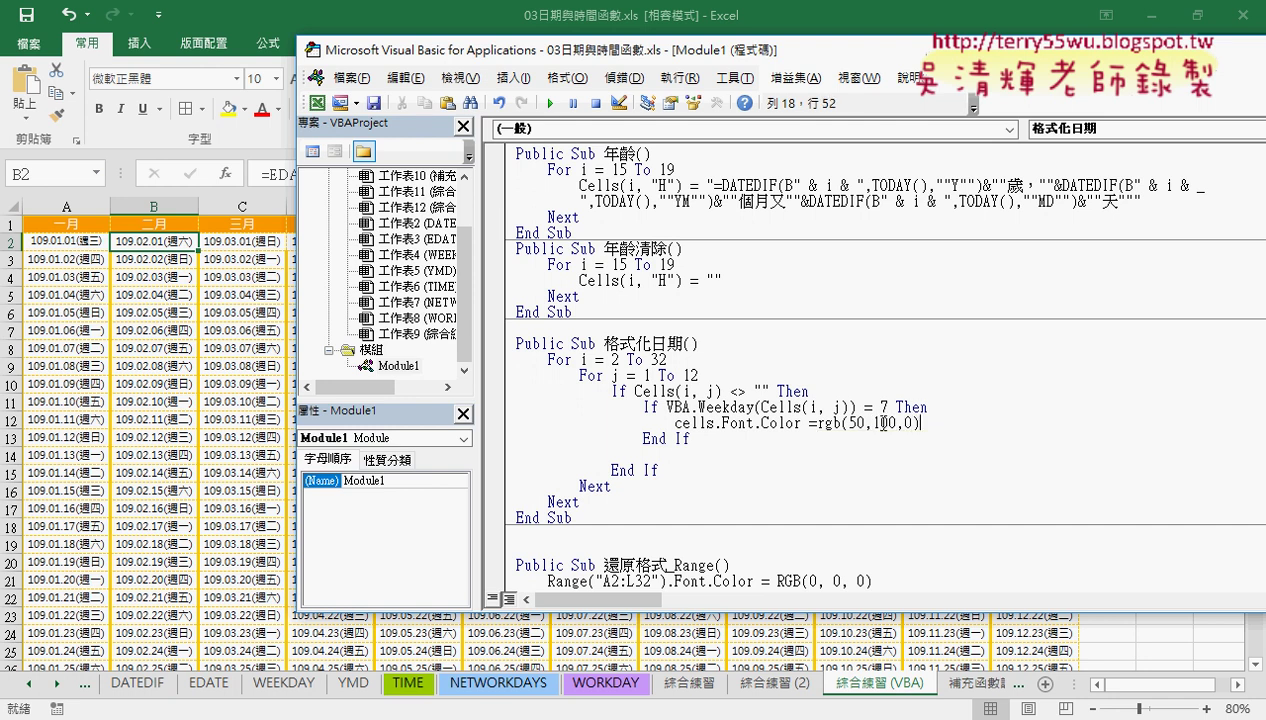
key(Return)
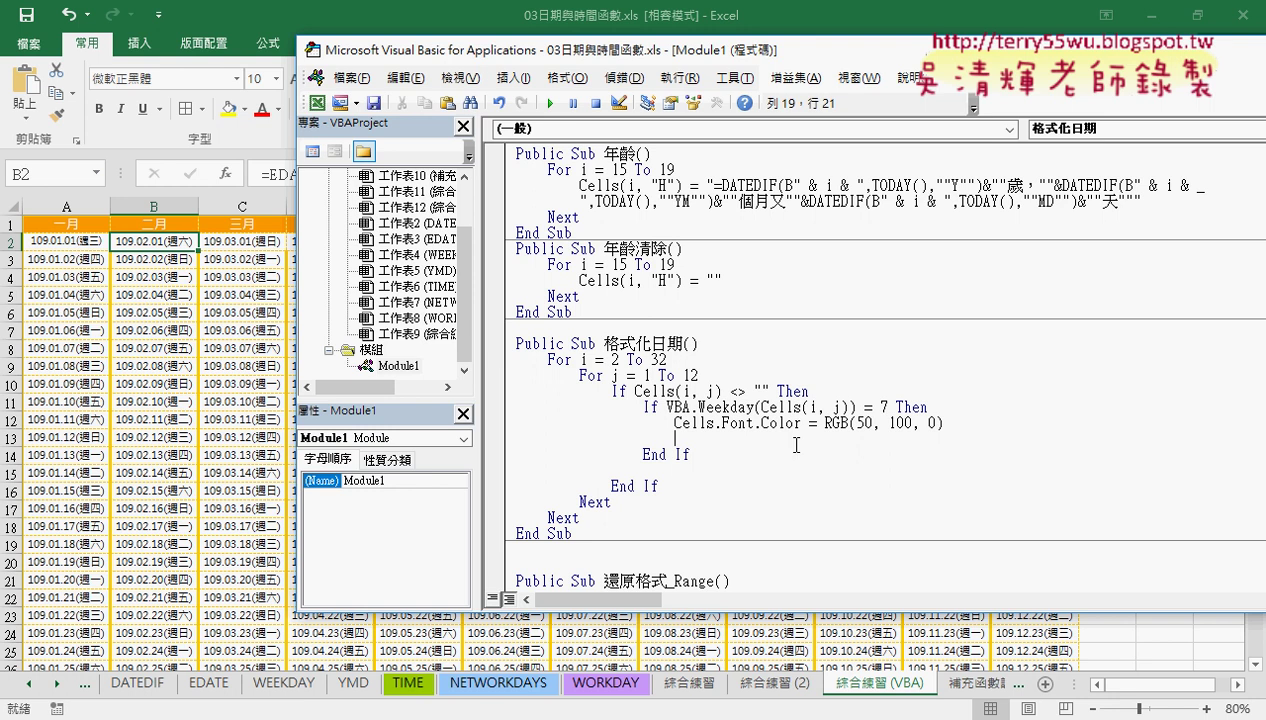
click(246, 110)
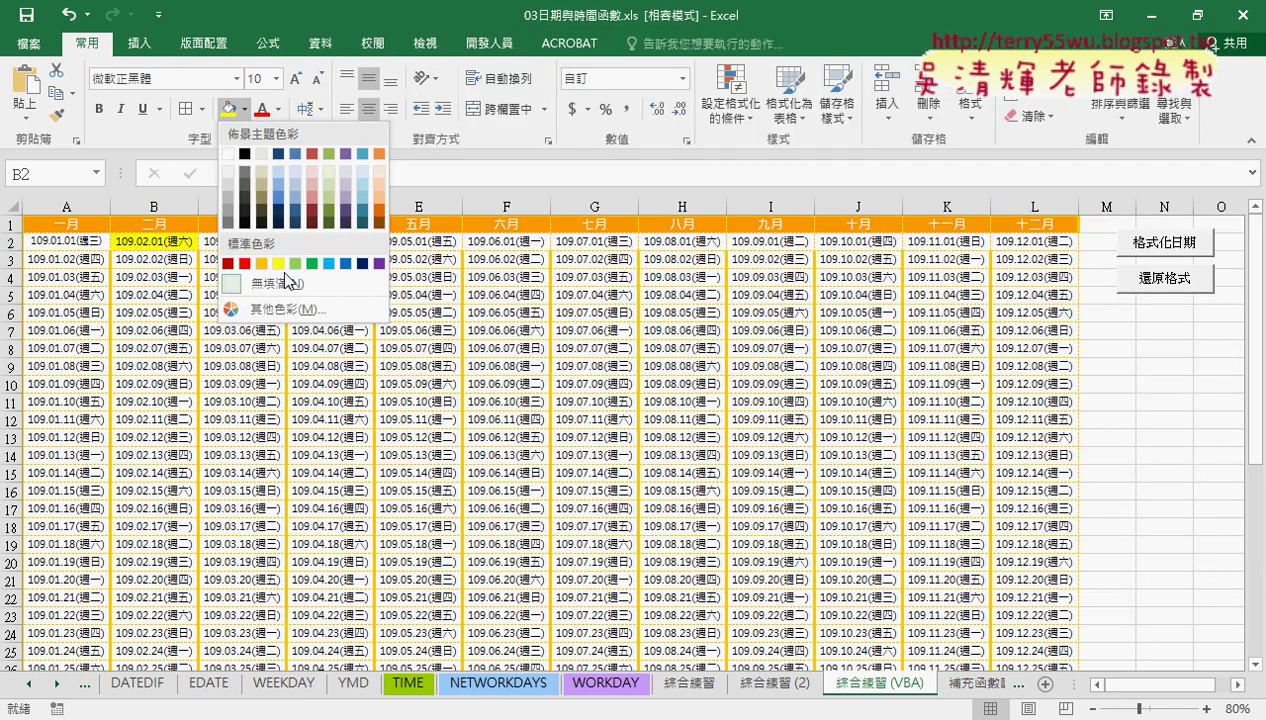
click(285, 310)
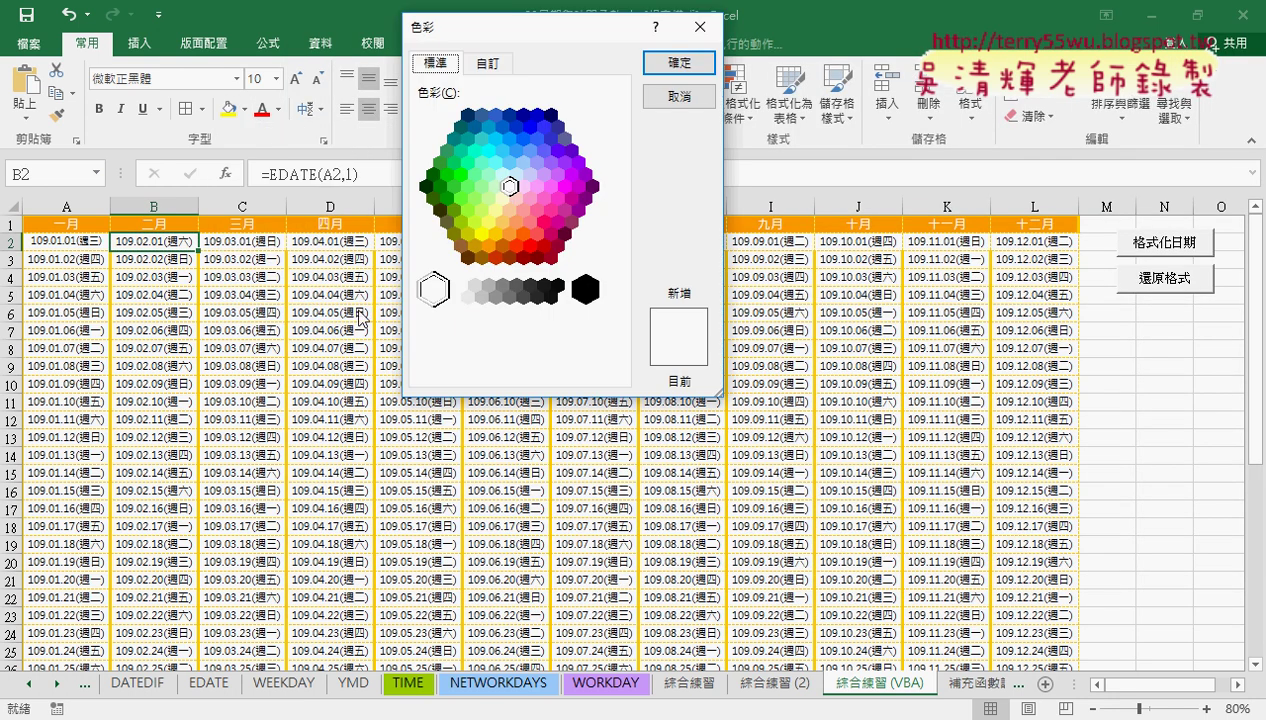
click(493, 192)
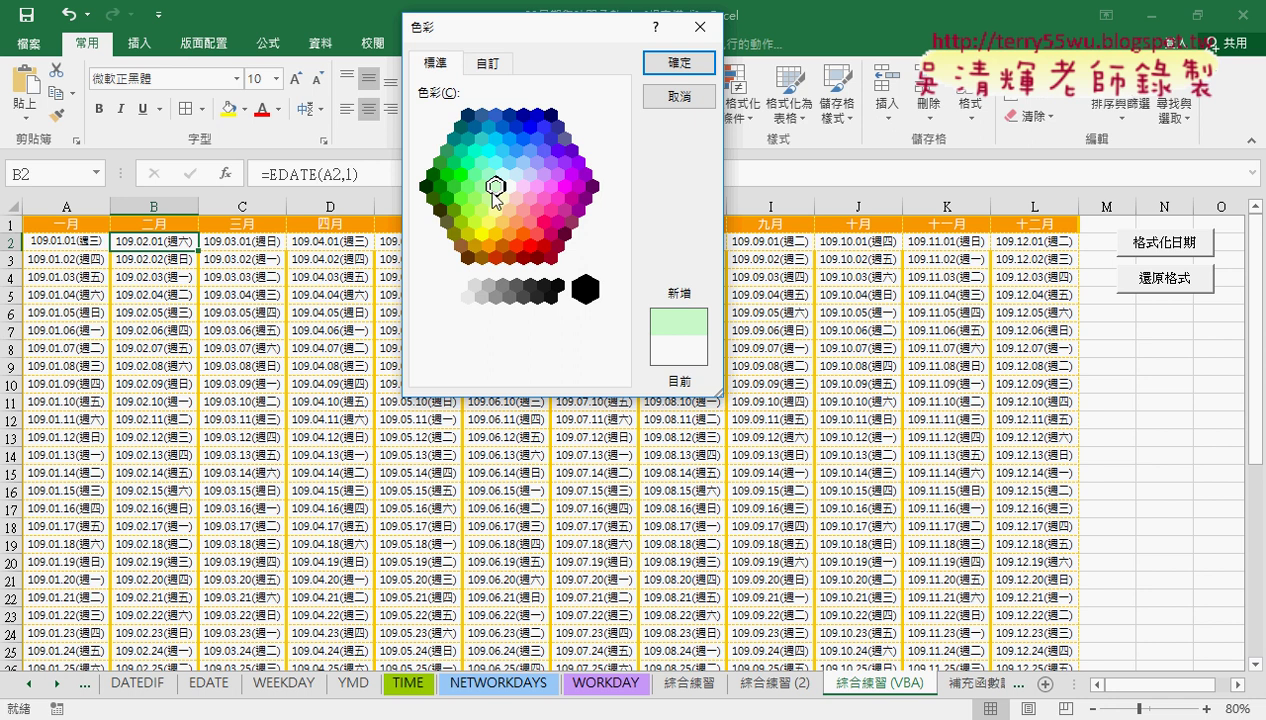
click(478, 190)
click(488, 198)
click(487, 63)
mouse_move(521, 292)
mouse_down()
mouse_move(485, 289)
mouse_move(469, 309)
mouse_move(497, 340)
mouse_up()
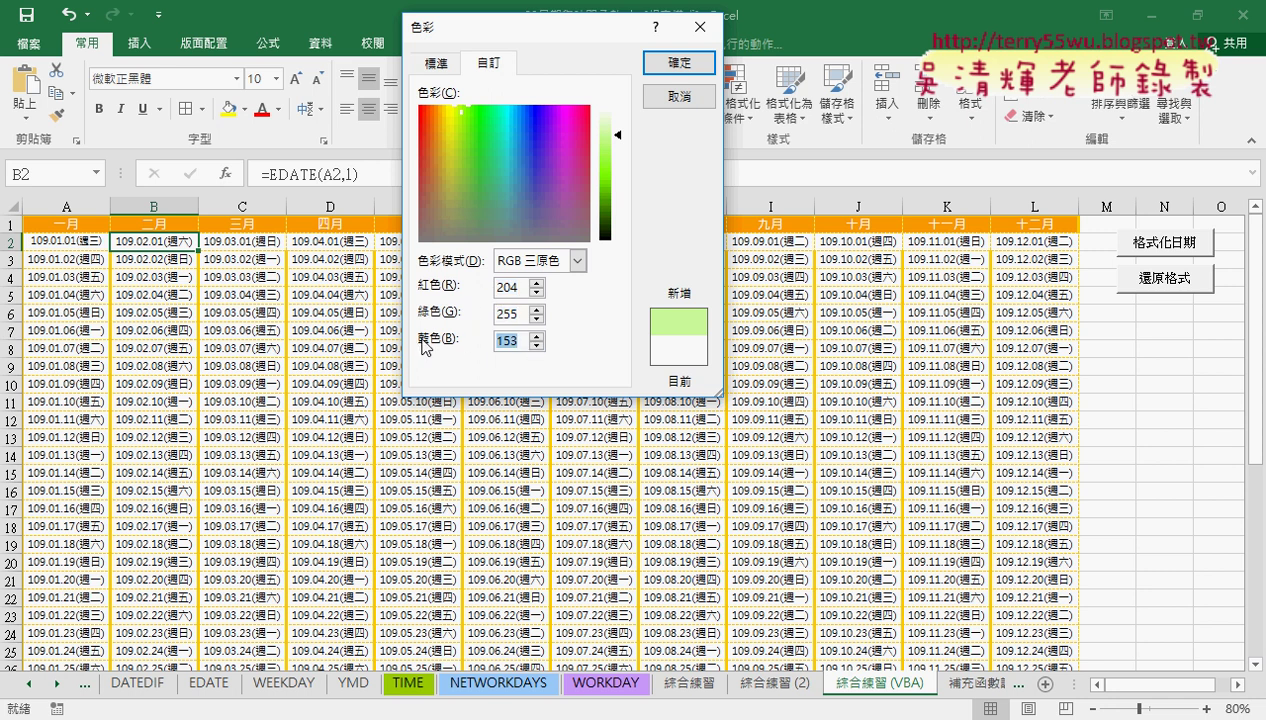
text(200)
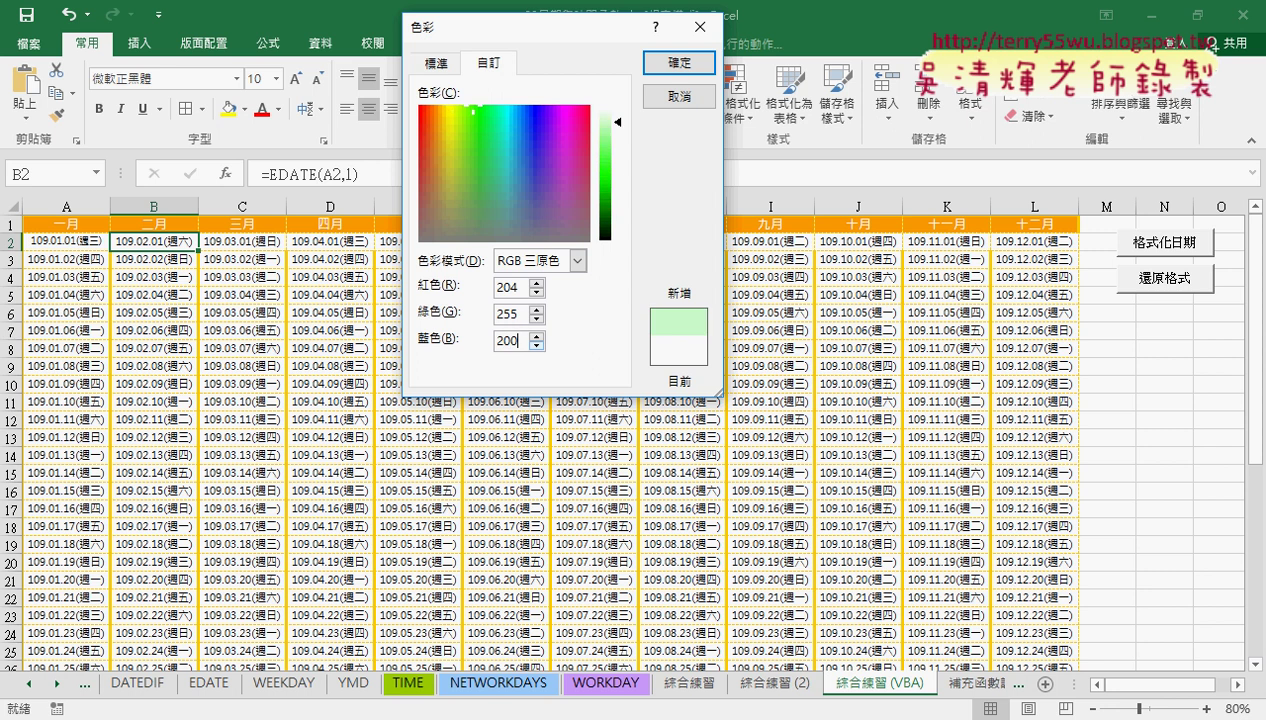
drag(519, 288, 449, 288)
text(200)
click(674, 97)
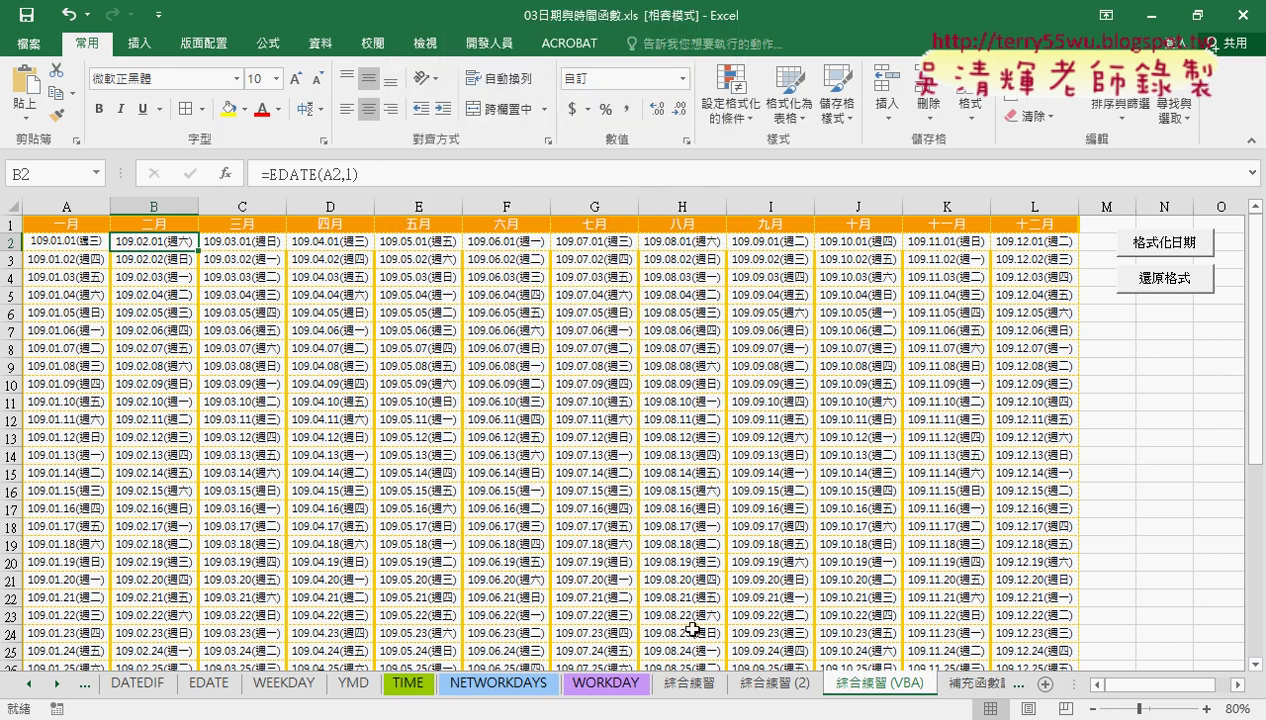
Change Cells to Cells(i, j) on the Saturday font colour line
mouse_move(316, 705)
click(356, 648)
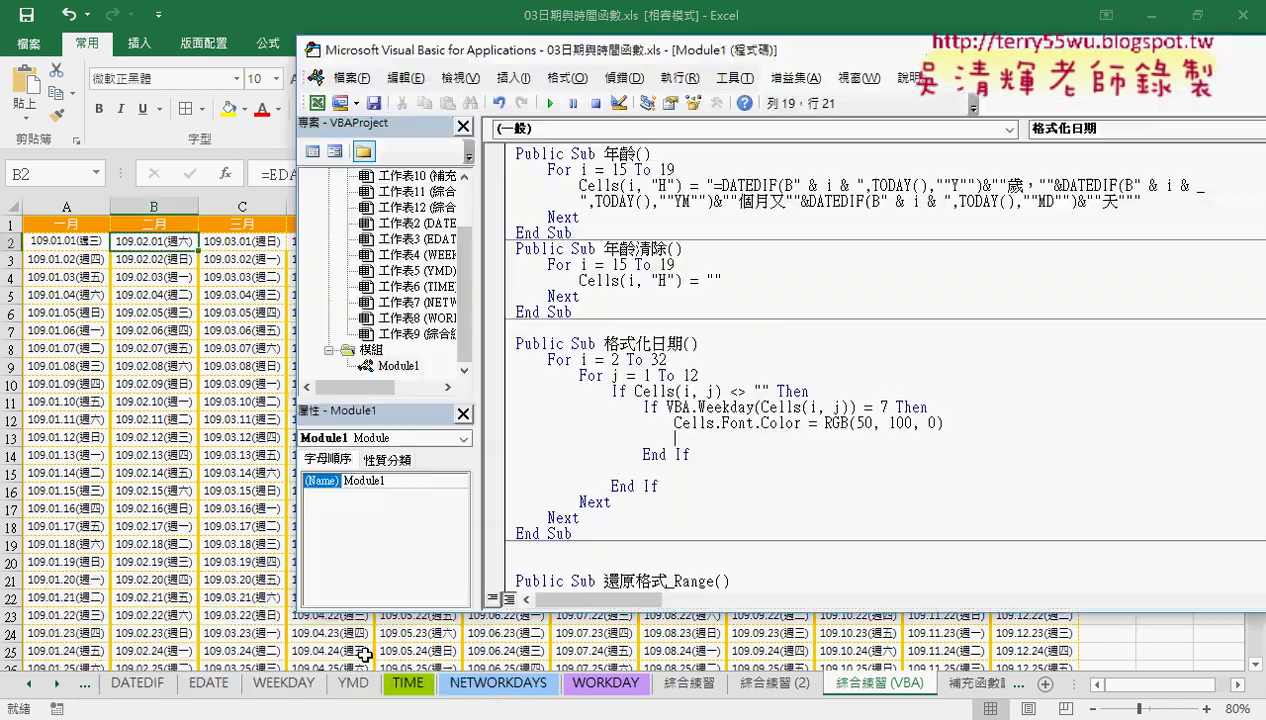
click(710, 410)
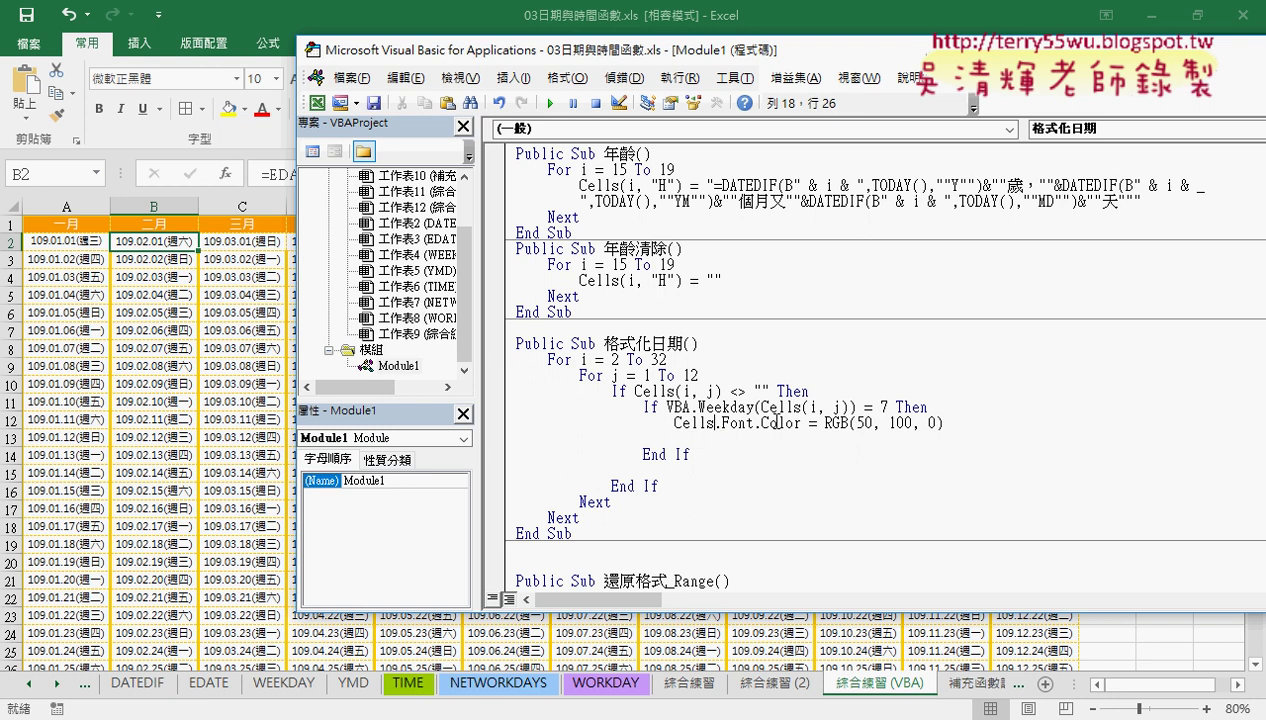
text(())
text(i)
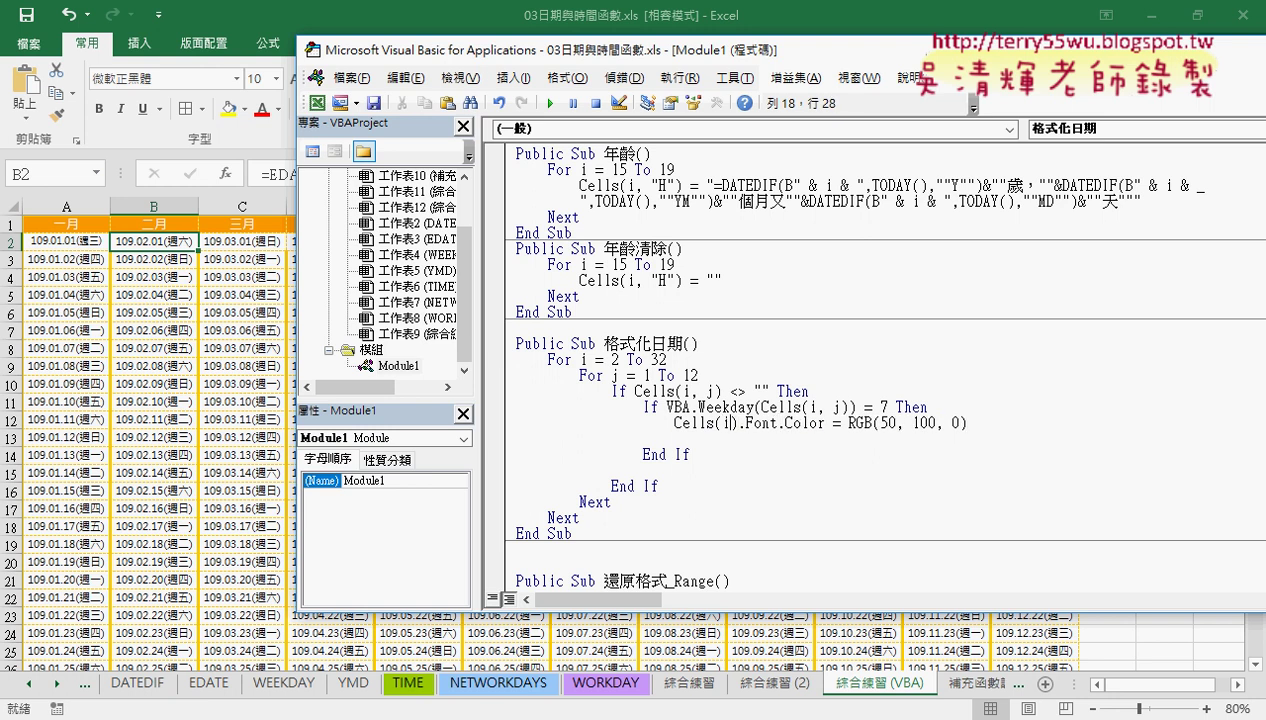
text(,j)
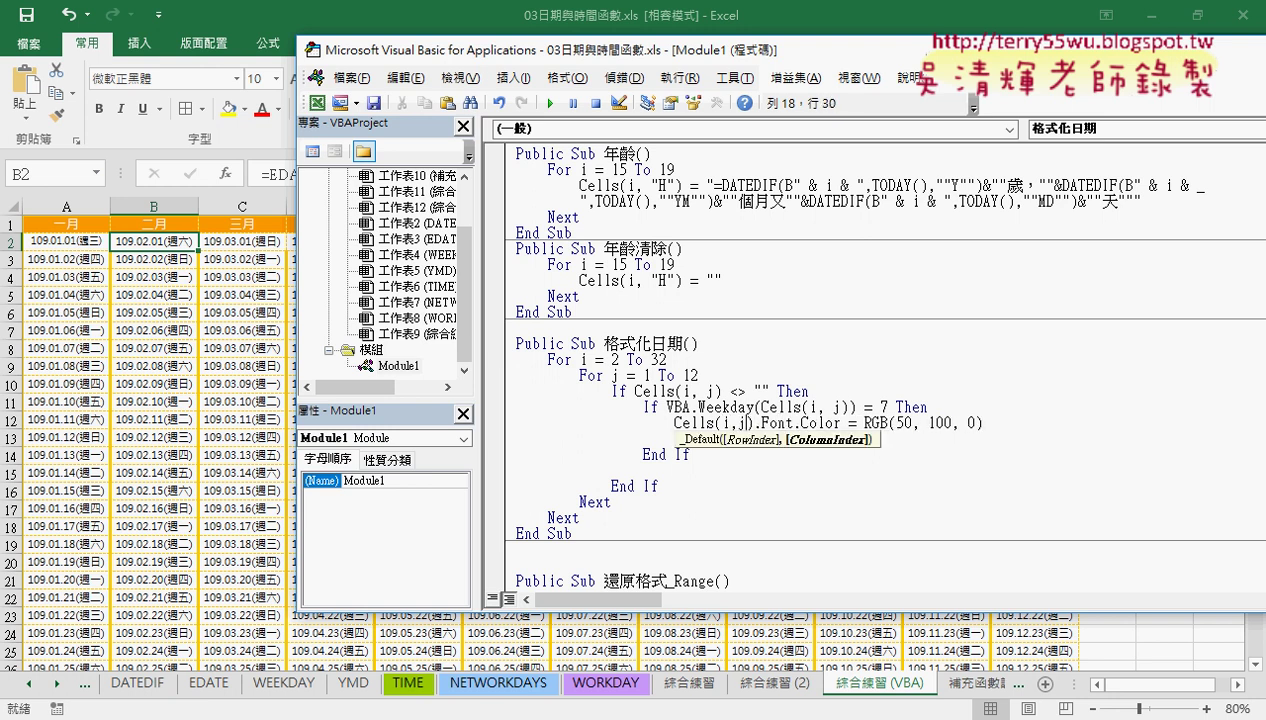
key(Down)
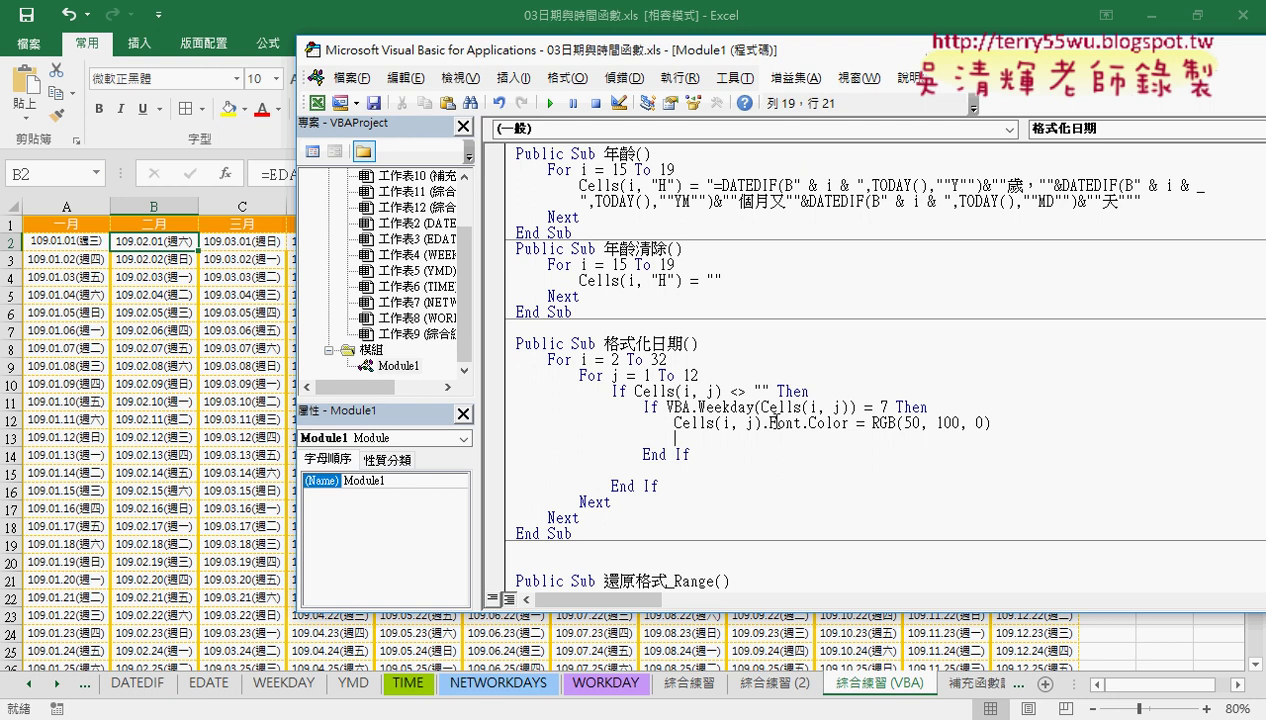
drag(995, 423, 677, 421)
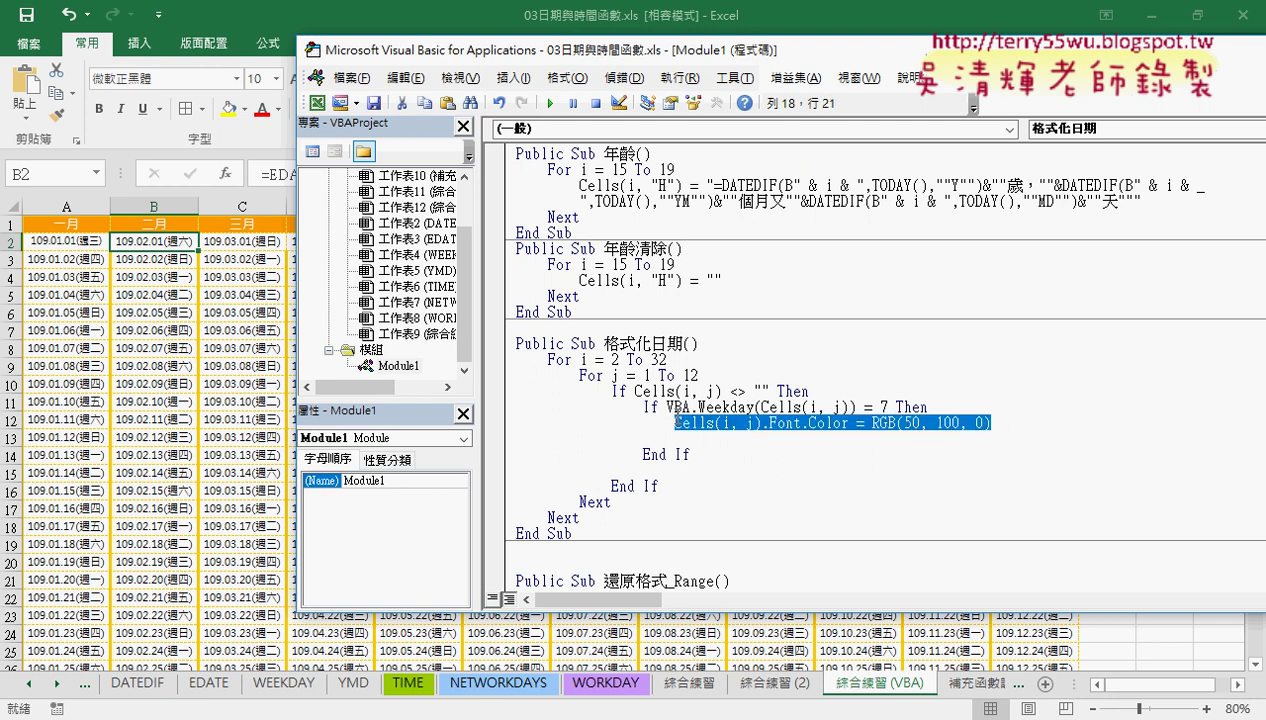
click(706, 438)
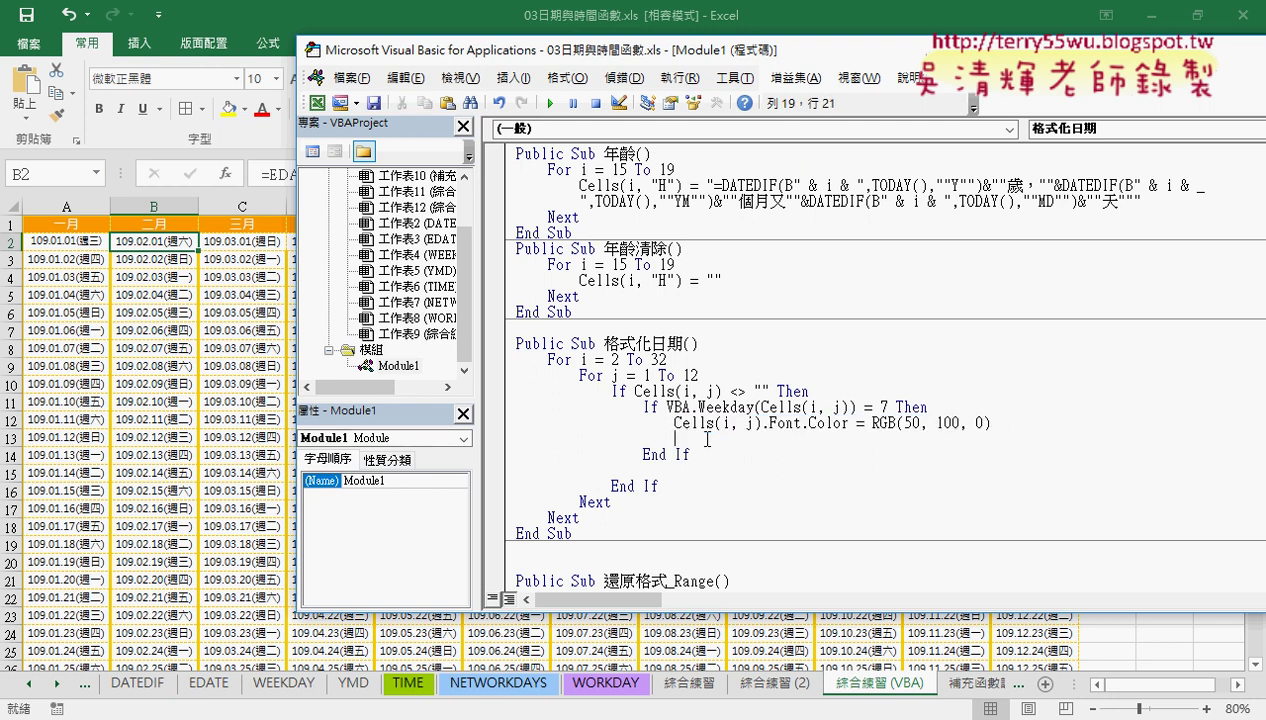
Add a Cells.Interior.Color = RGB(200, 255, 200) fill line below it
text(cel)
text(ls.)
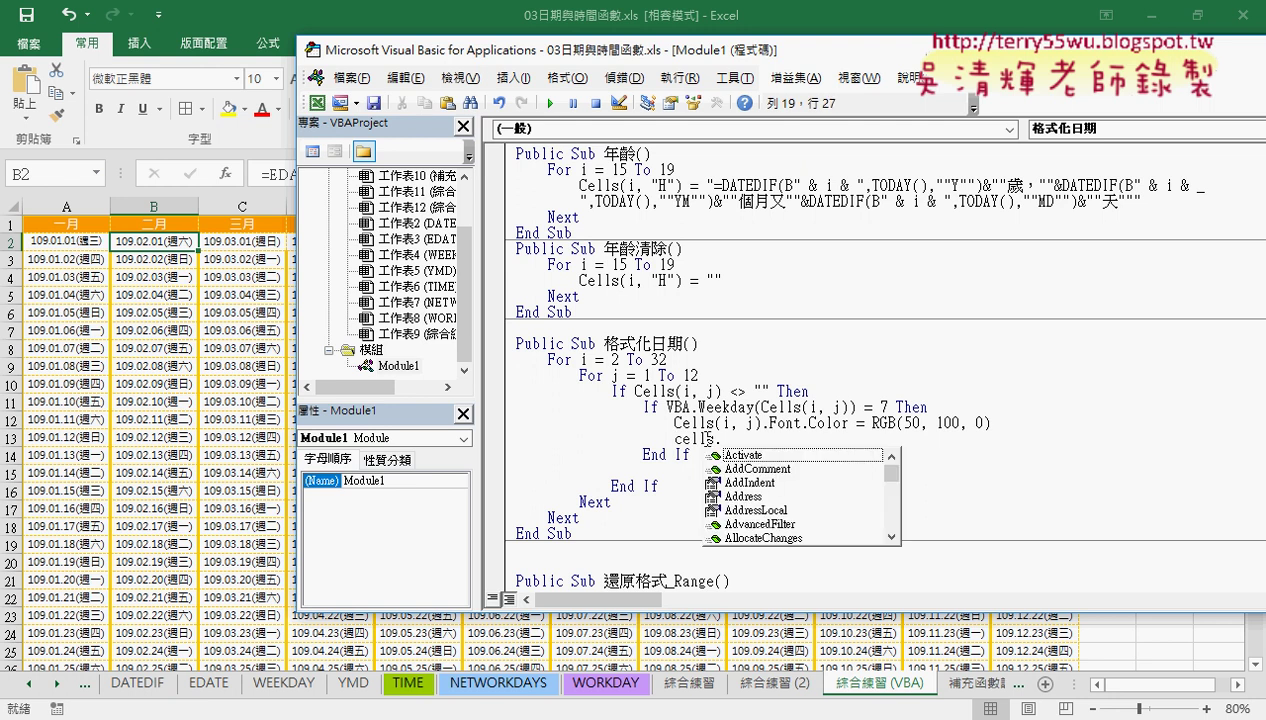
text(in)
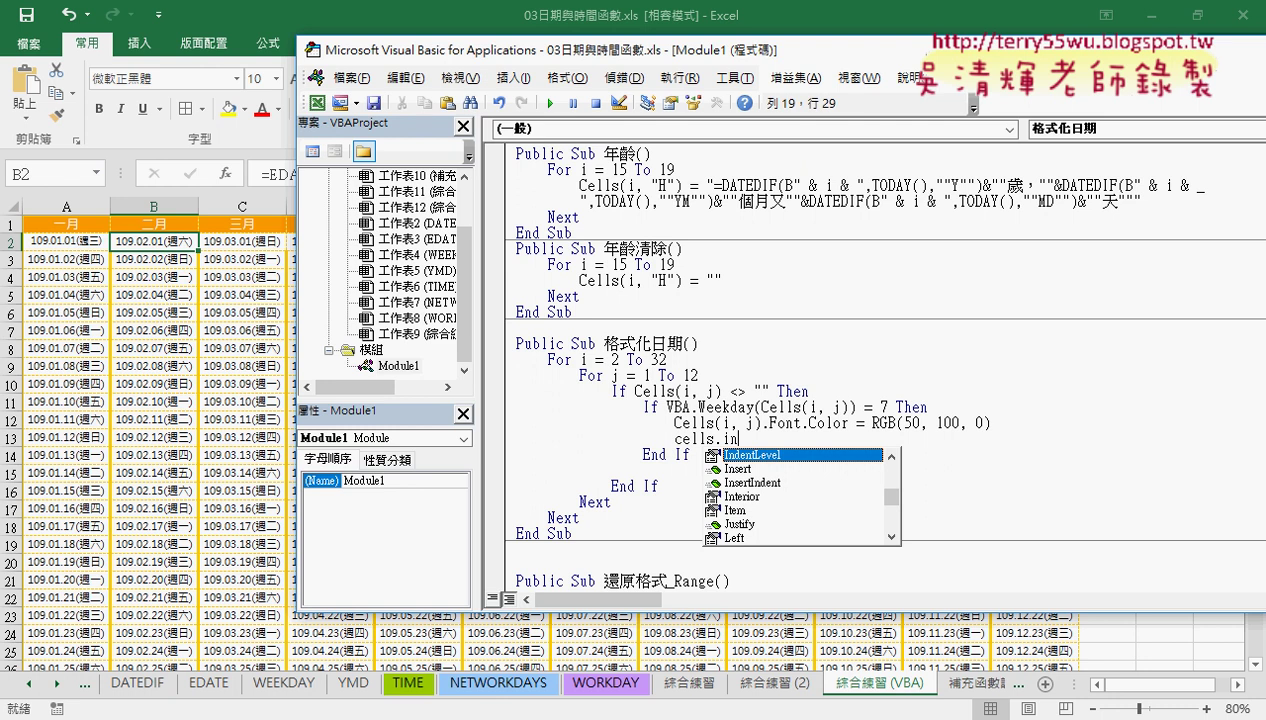
key(Down)
key(Down)
key(Down)
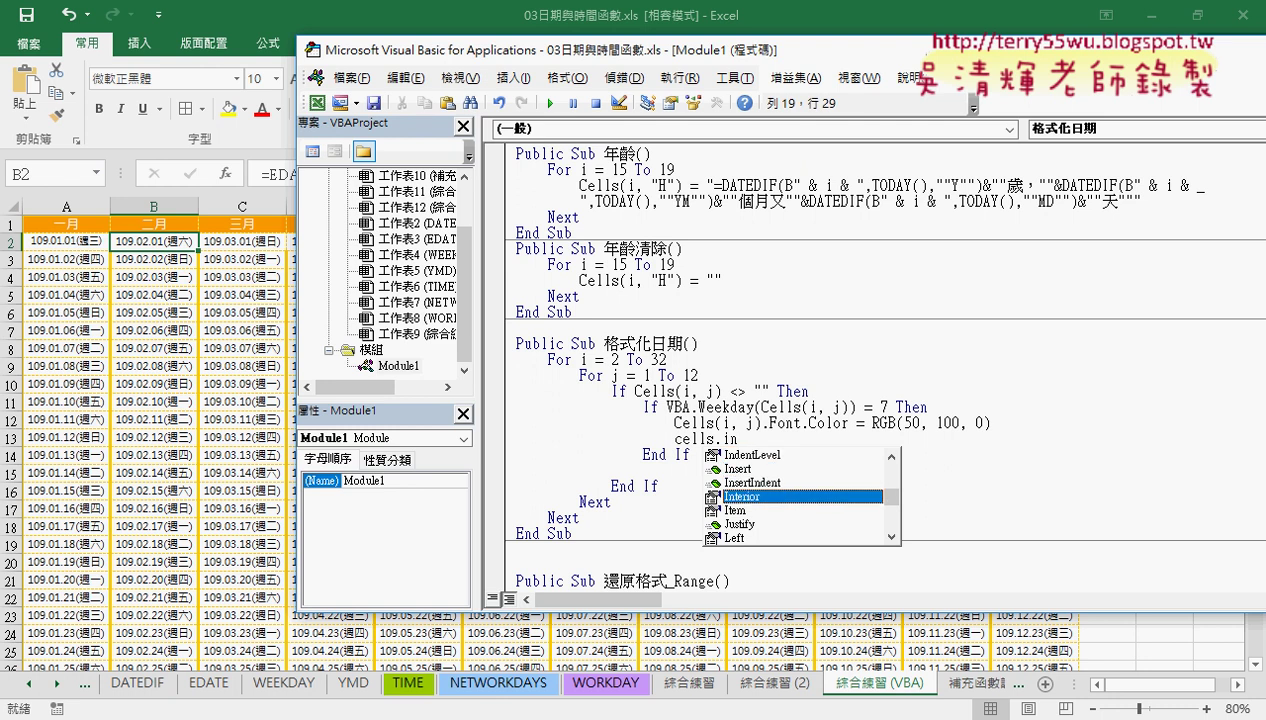
key(Tab)
text(.)
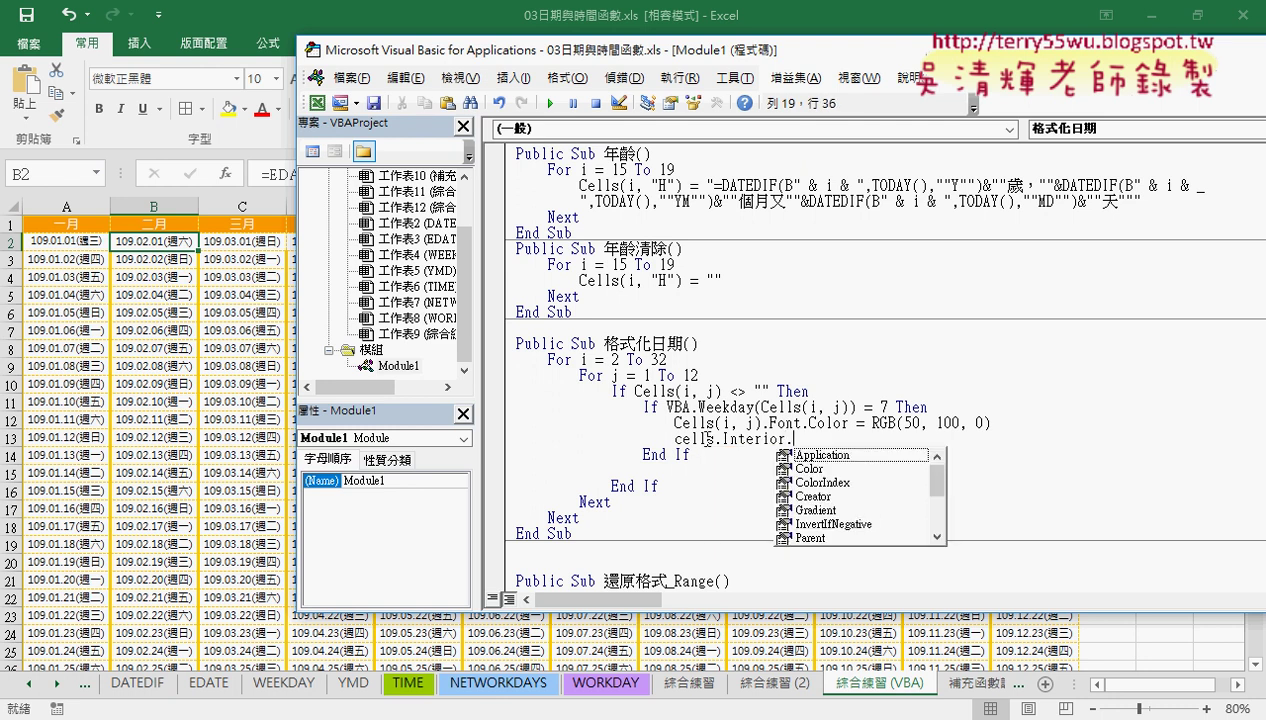
text(co )
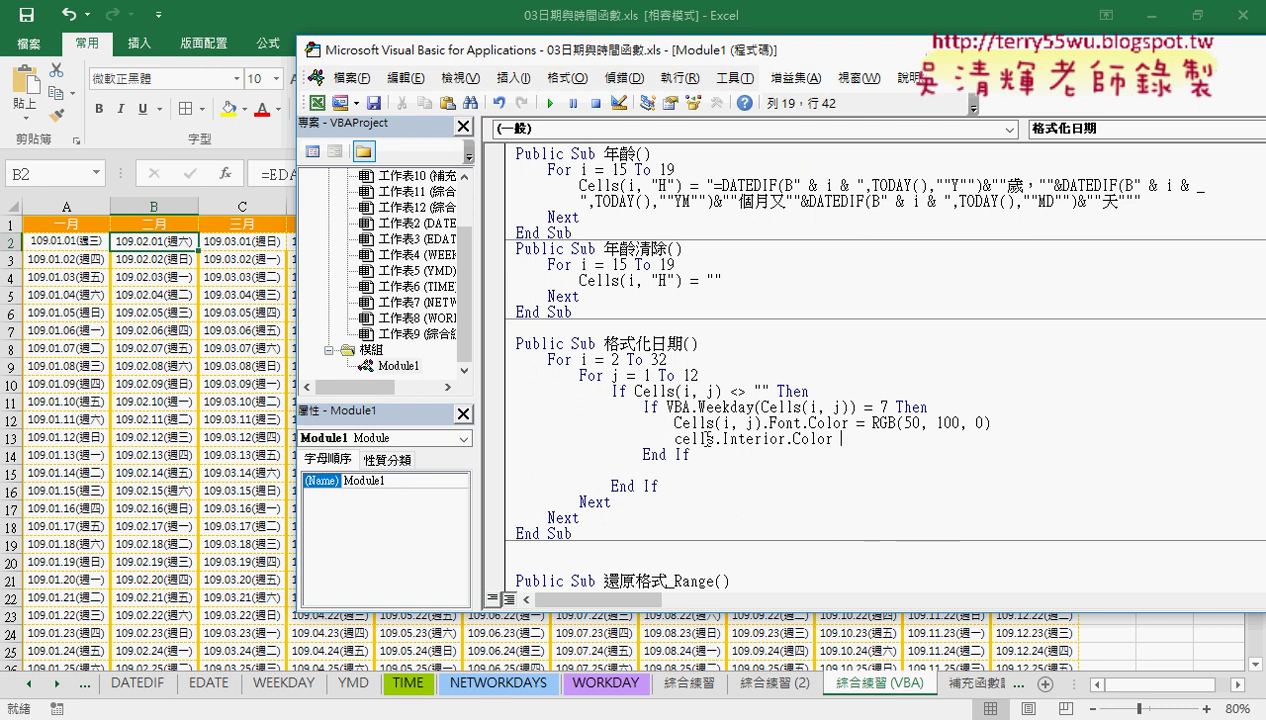
text(=)
text(rgb)
text((200)
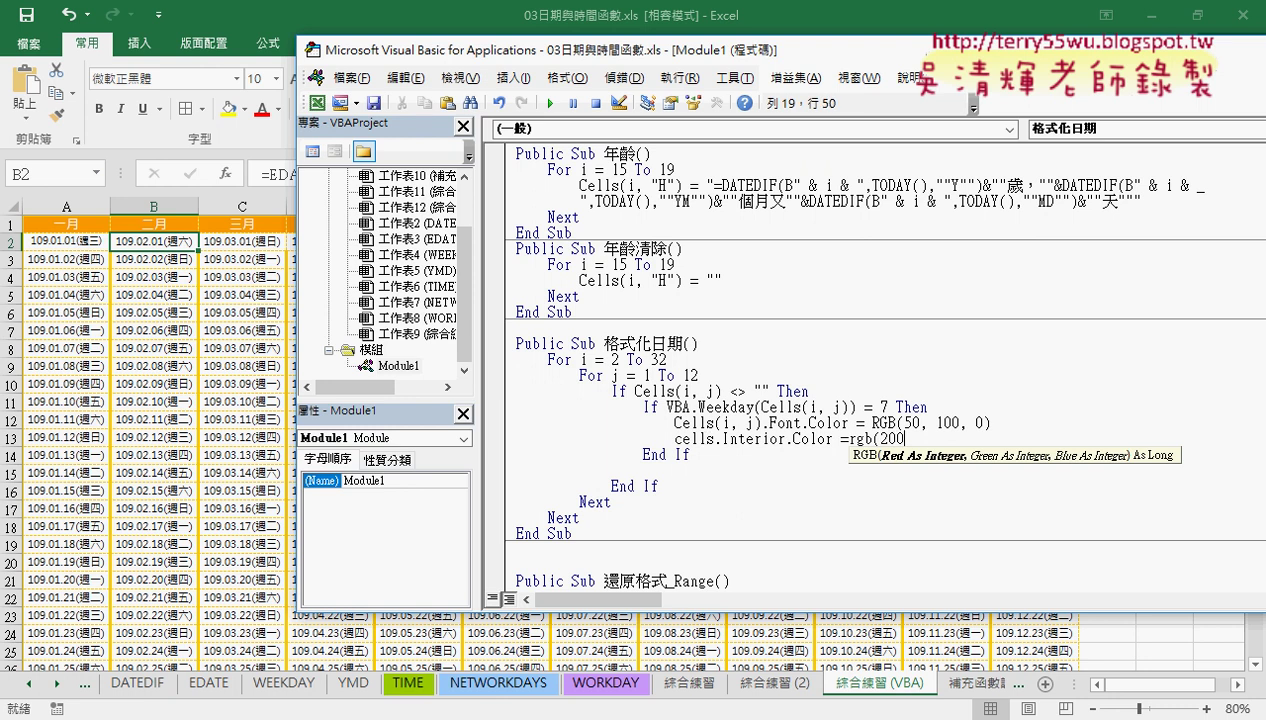
text(,255,)
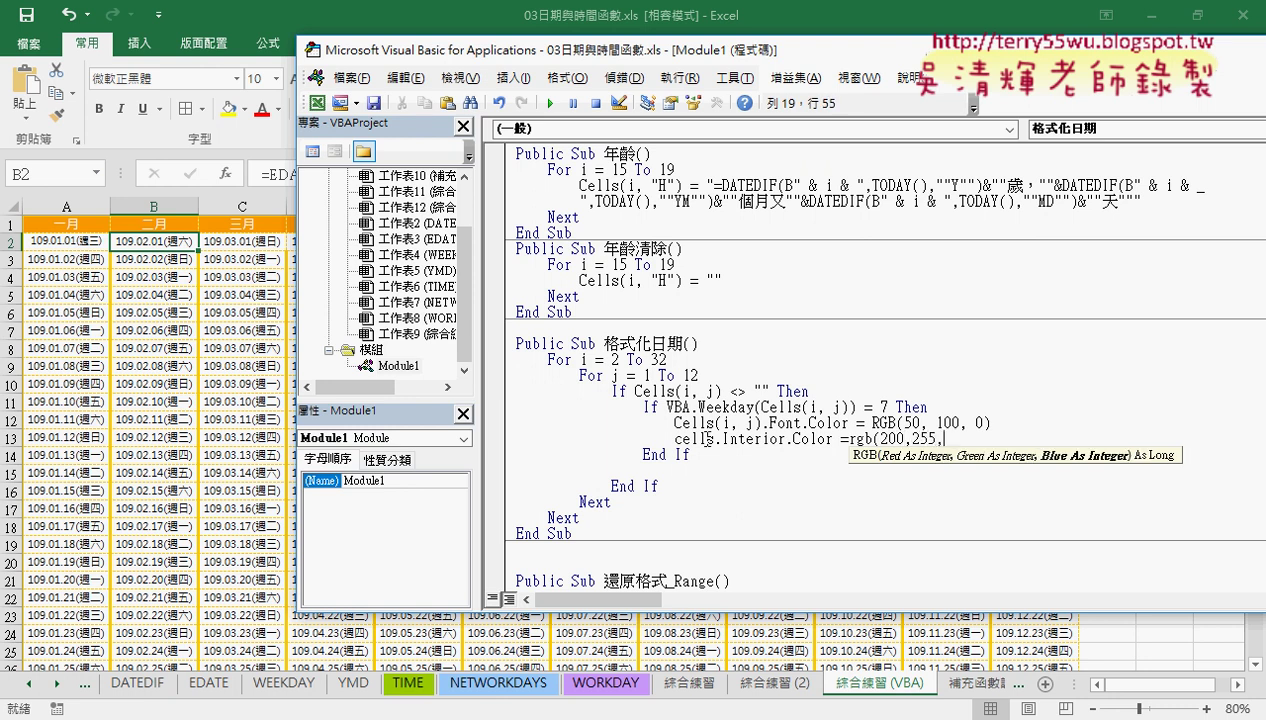
text(200))
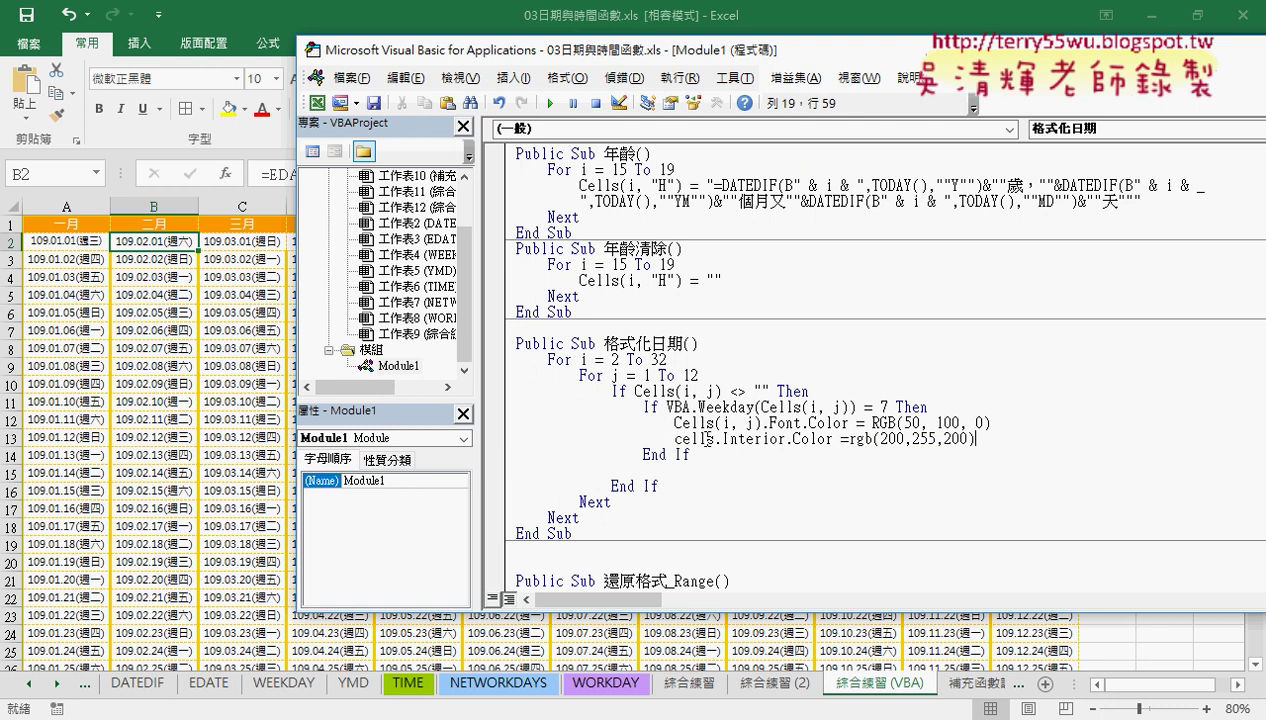
mouse_move(762, 423)
mouse_down()
mouse_move(715, 423)
mouse_move(716, 443)
mouse_move(483, 400)
mouse_up()
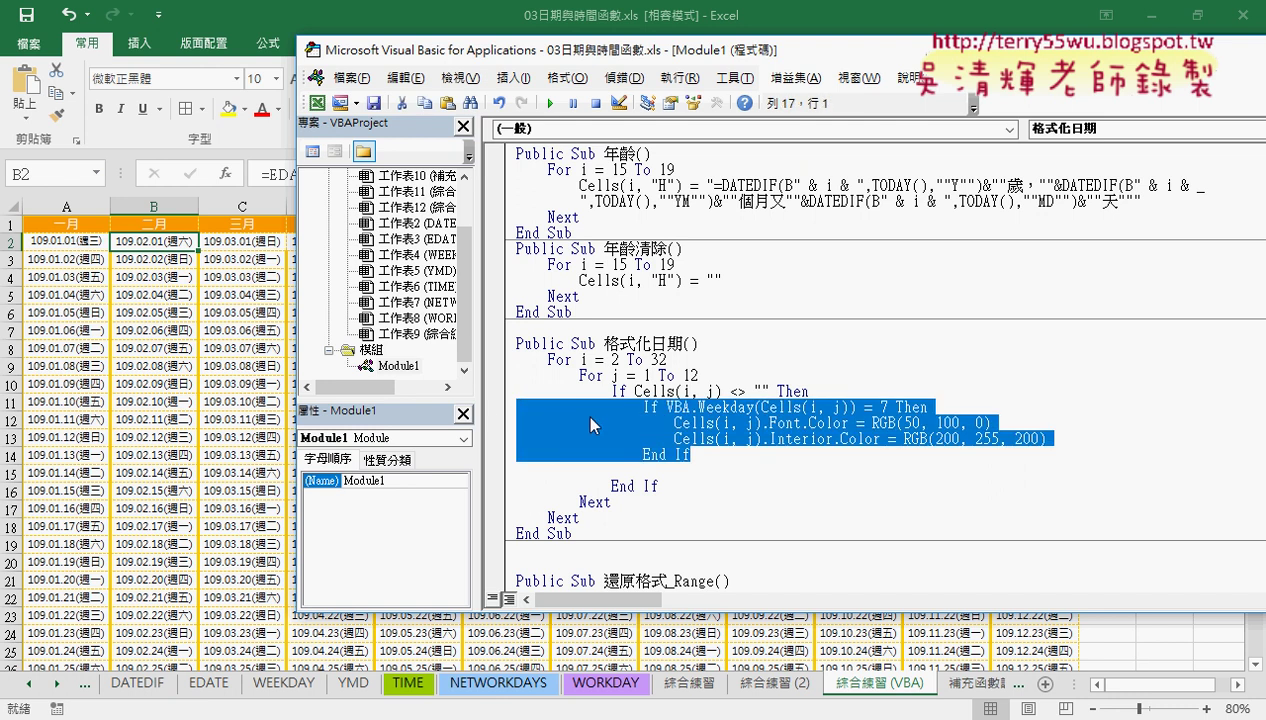
Copy the Saturday If block below itself and change its condition to Weekday = 1
drag(589, 420, 507, 471)
click(720, 455)
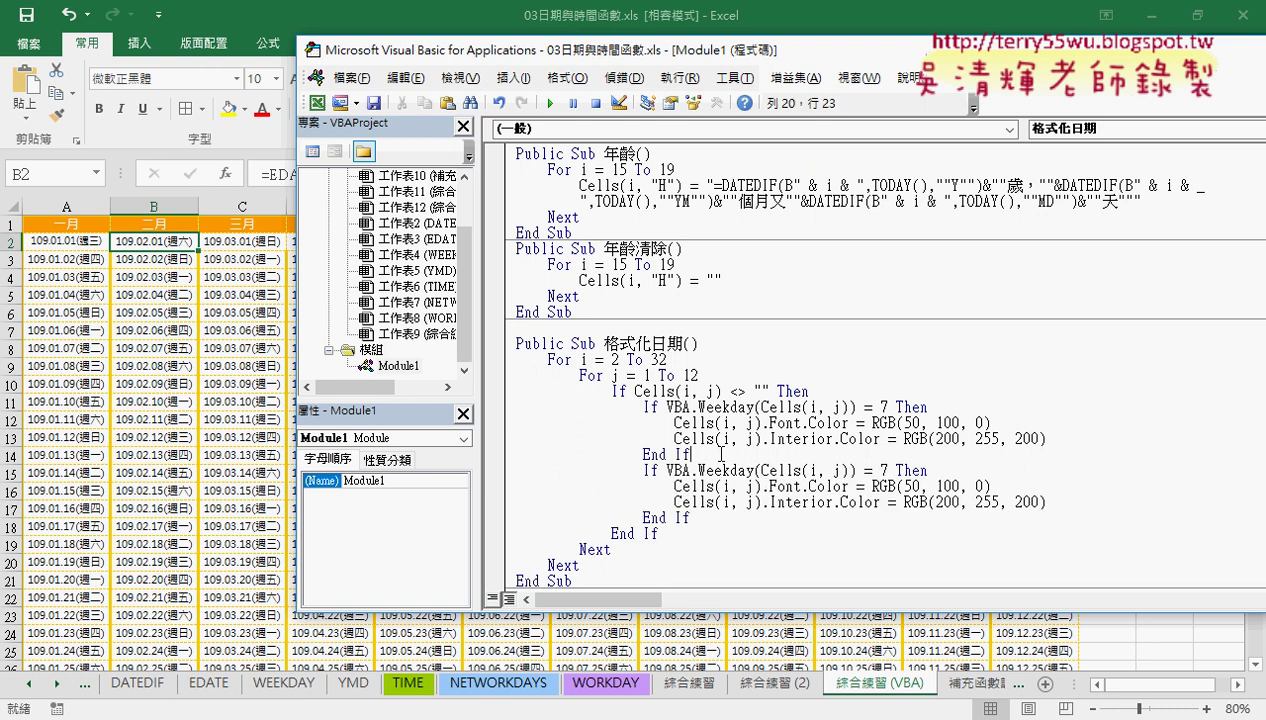
key(Return)
click(876, 487)
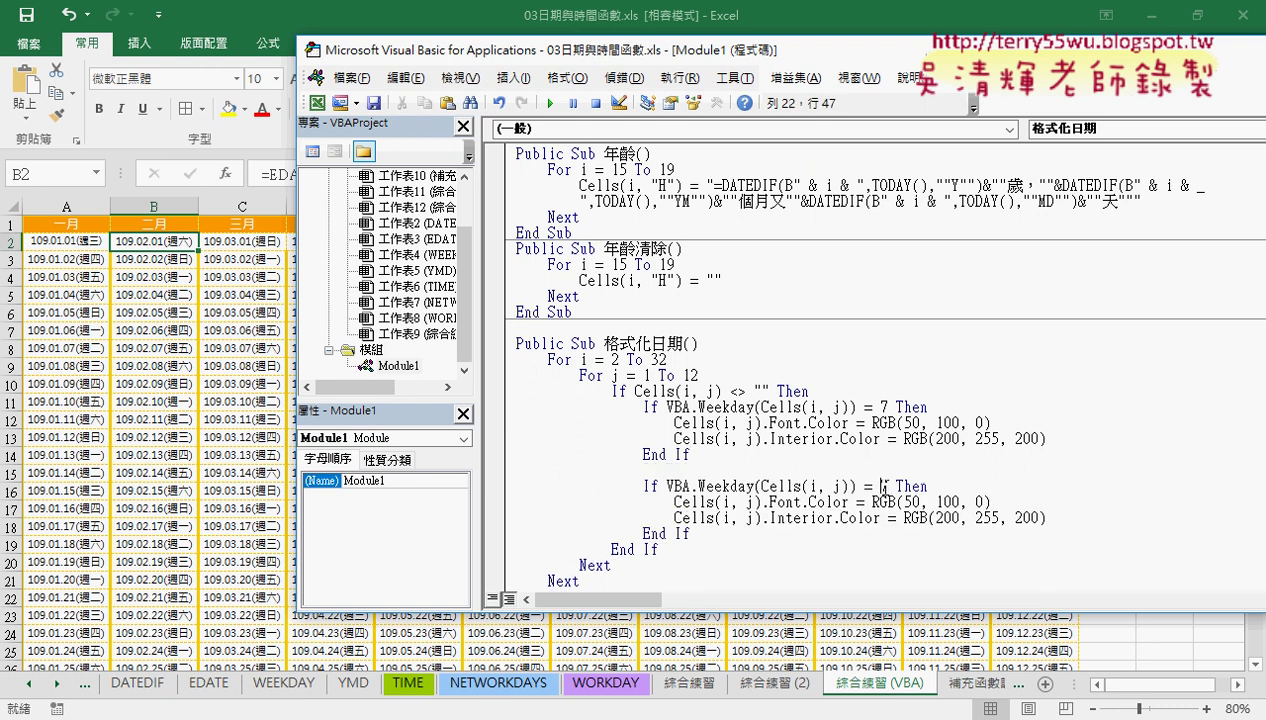
double_click(884, 487)
text(1)
Set the Sunday font colour to RGB(255, 0, 0)
double_click(922, 503)
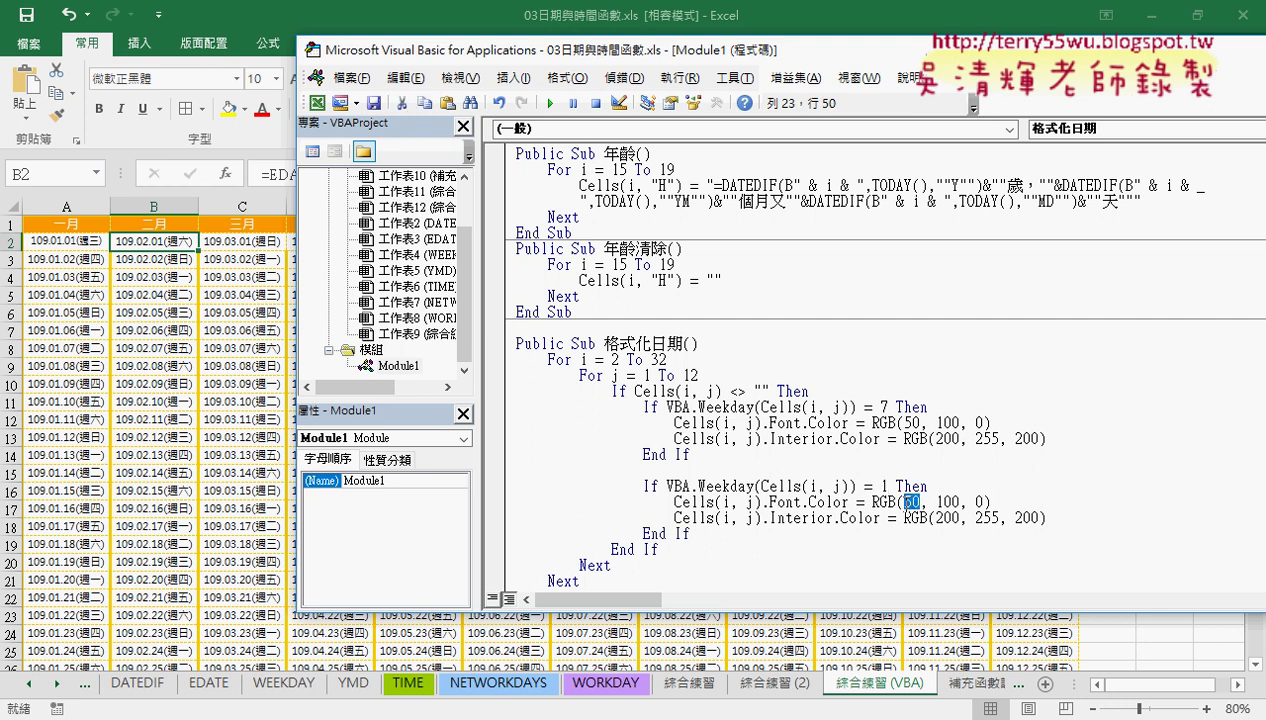
text(255)
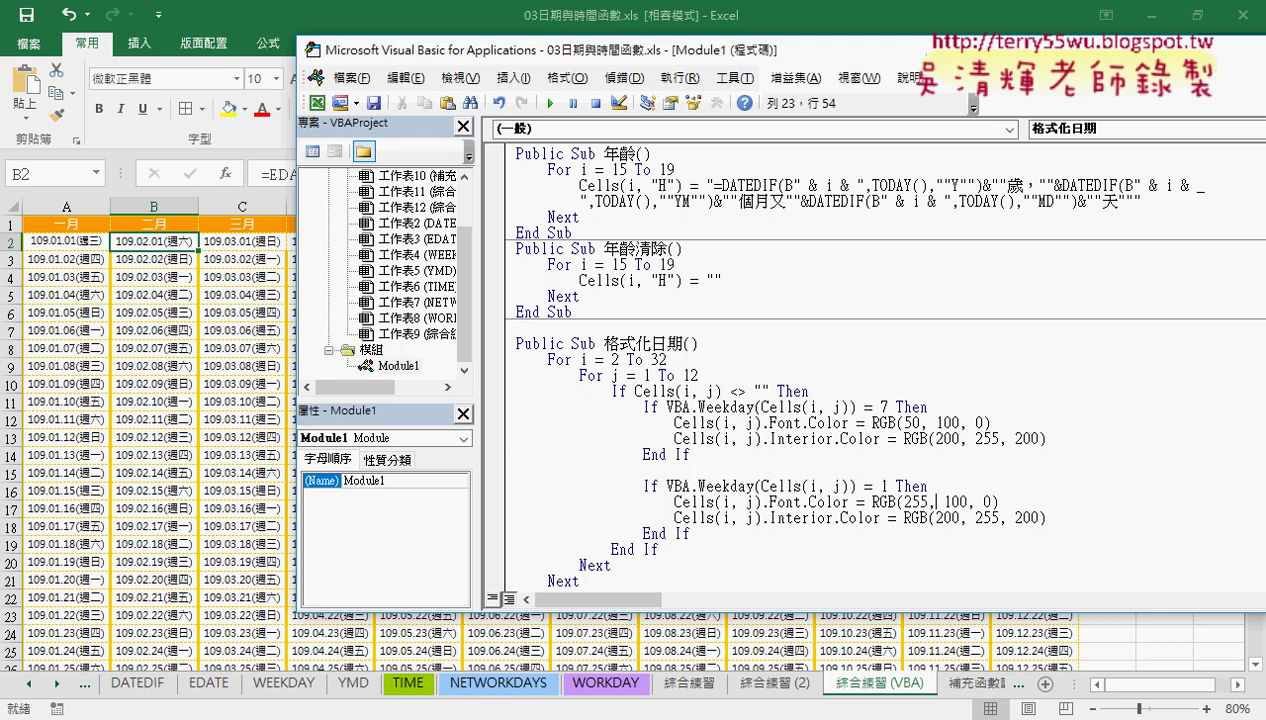
key(Right)
key(Right)
key(Delete)
key(Delete)
Set the Sunday fill colour to RGB(255, 255, 0)
click(801, 518)
drag(1014, 518, 1040, 519)
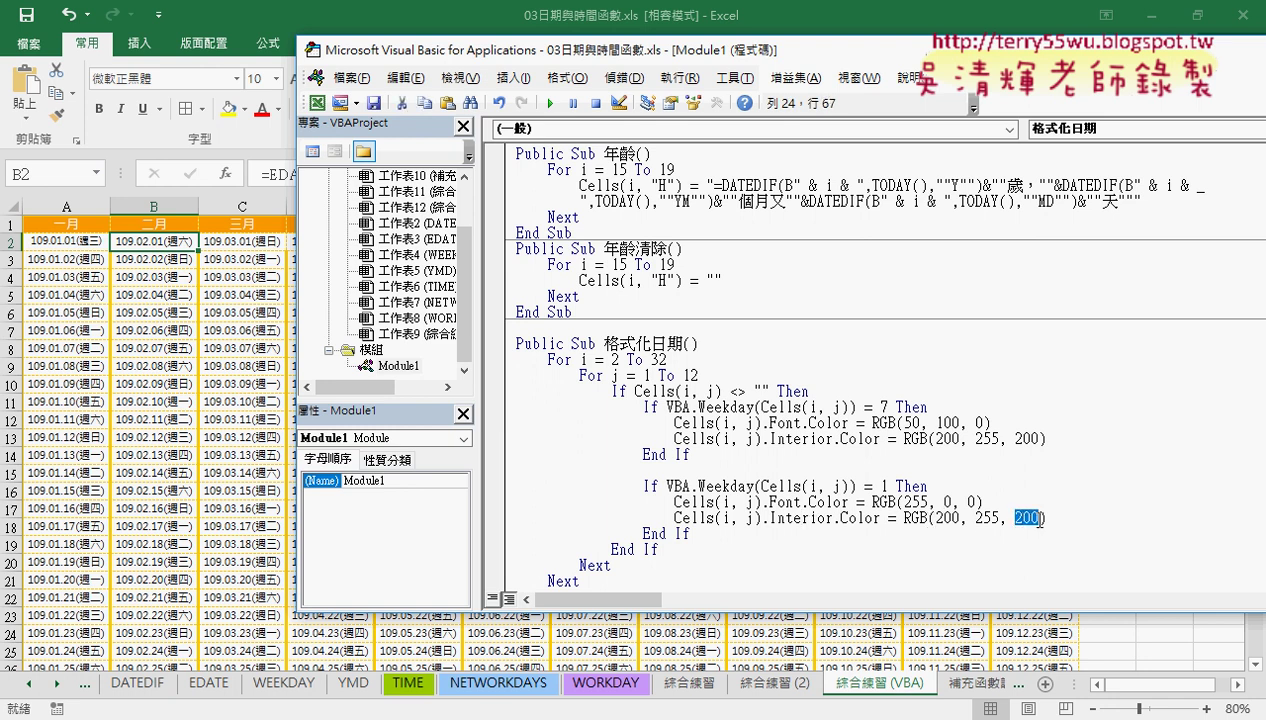
text(0)
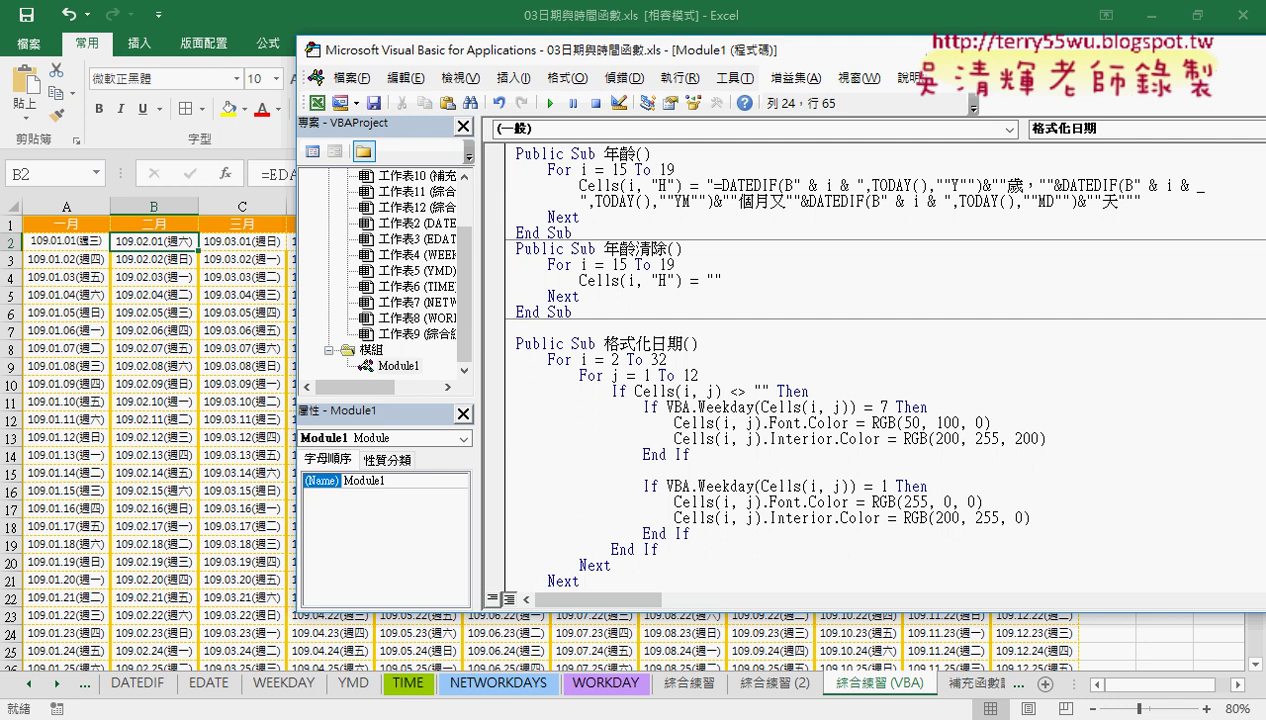
key(Left)
key(Left)
key(Left)
key(Left)
key(Left)
key(Left)
key(Left)
key(Left)
key(Delete)
key(Delete)
text(55)
key(Right)
key(Right)
key(Right)
key(Right)
Confirm yellow is RGB 255, 255, 0 in the More Colors dialog, then cancel without filling
click(485, 10)
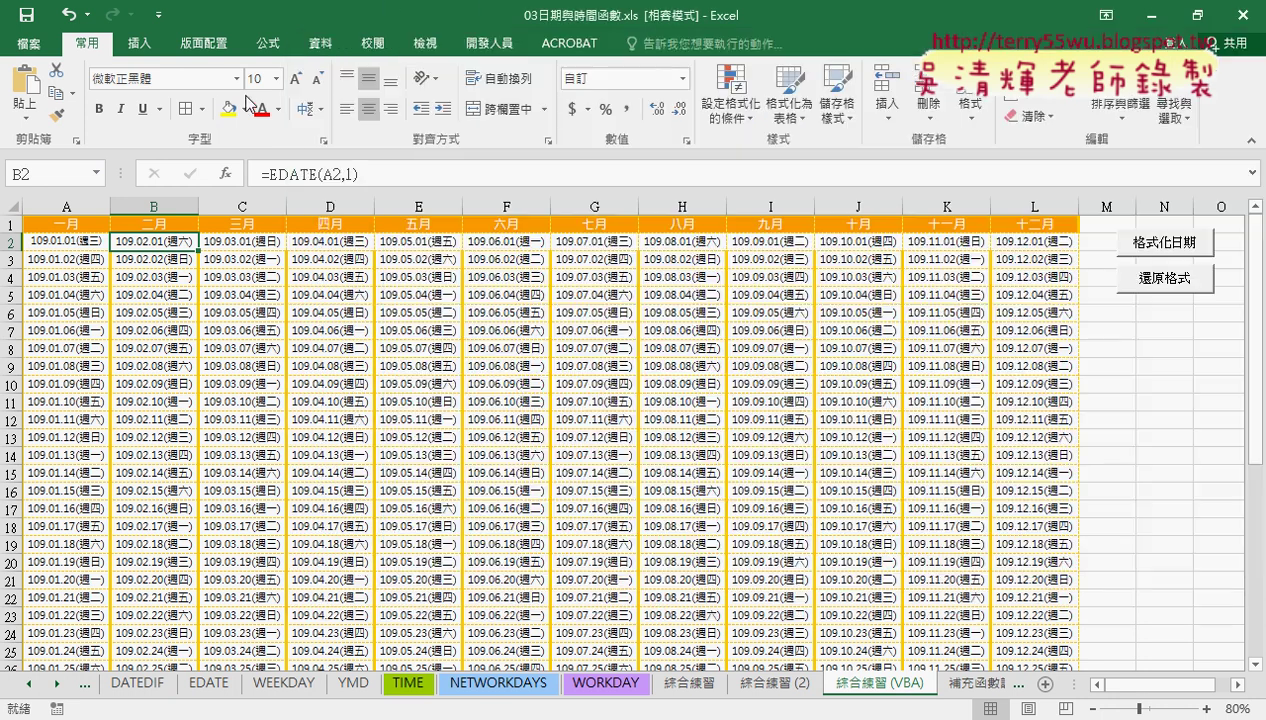
click(246, 110)
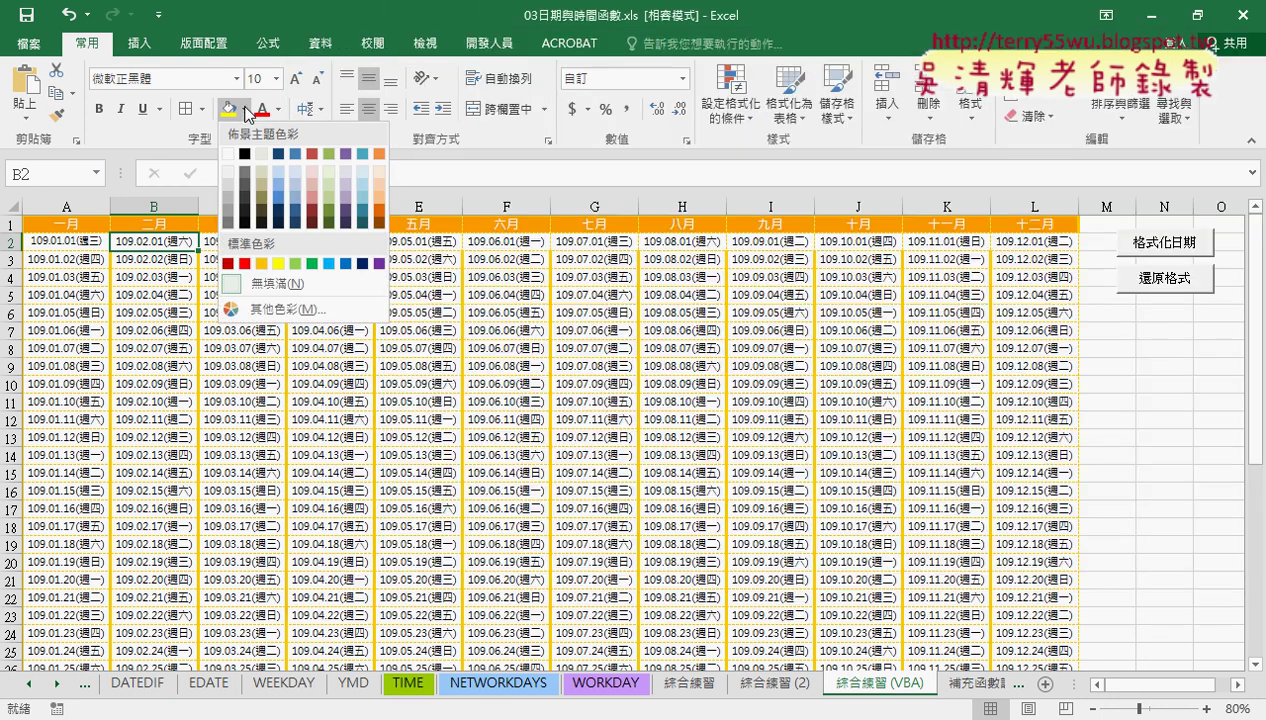
click(282, 309)
click(481, 233)
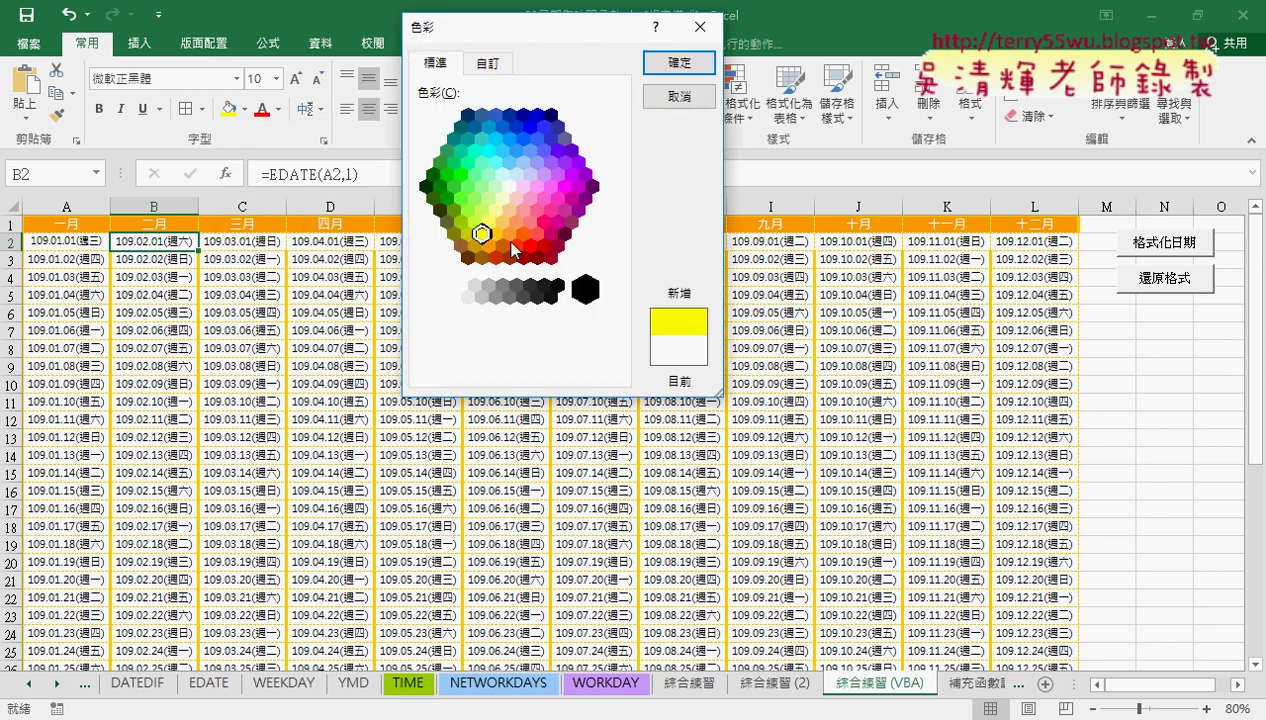
click(489, 63)
key(Tab)
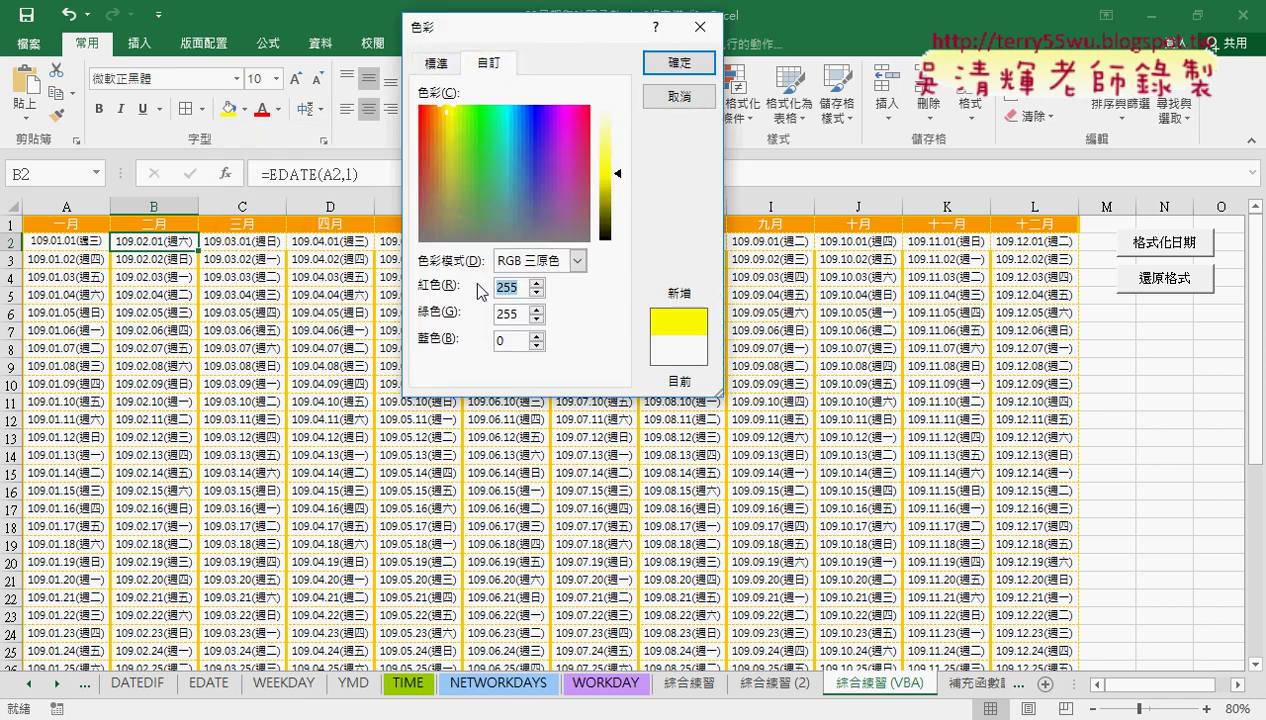
key(Tab)
key(Tab)
click(679, 96)
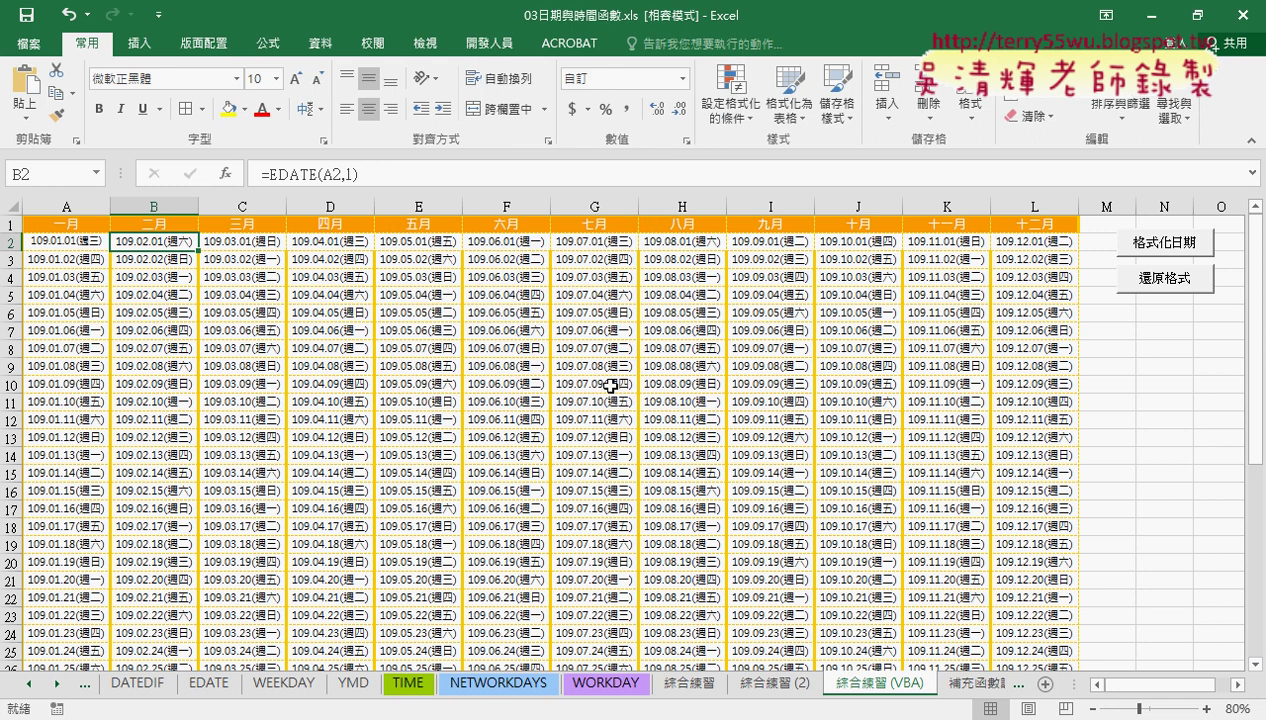
click(490, 45)
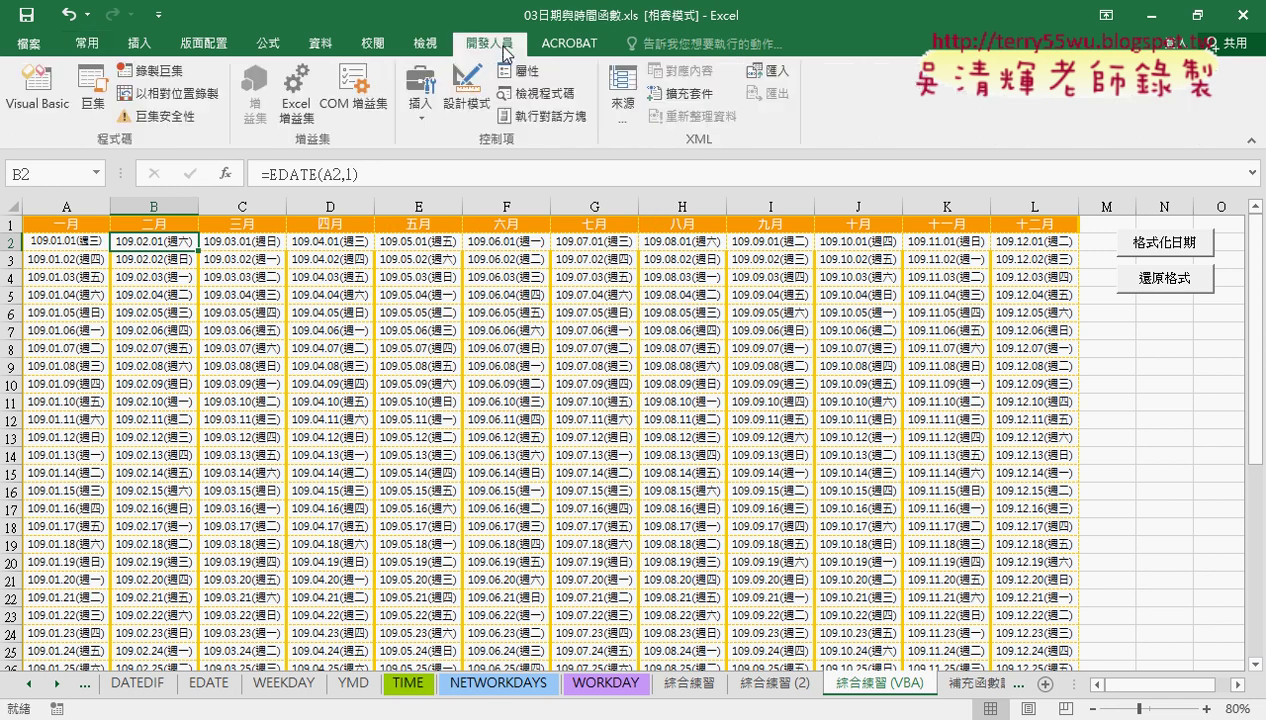
click(37, 85)
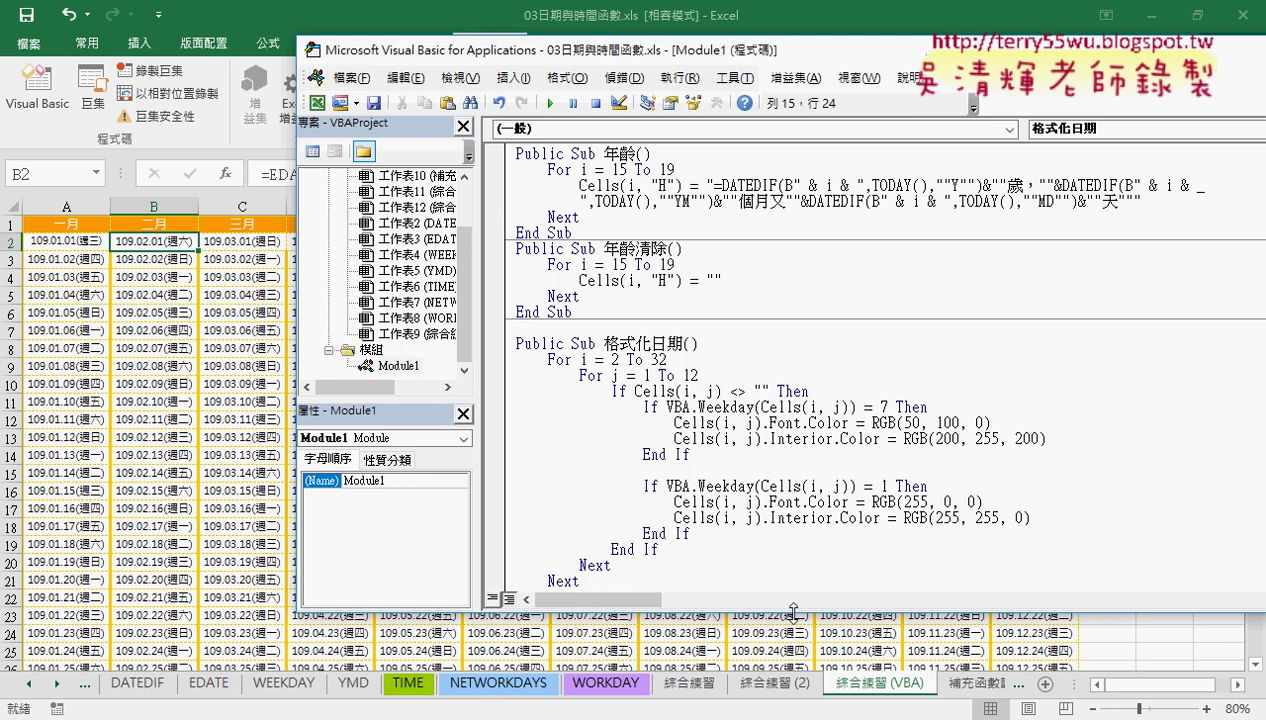
drag(787, 610, 803, 678)
drag(680, 359, 500, 359)
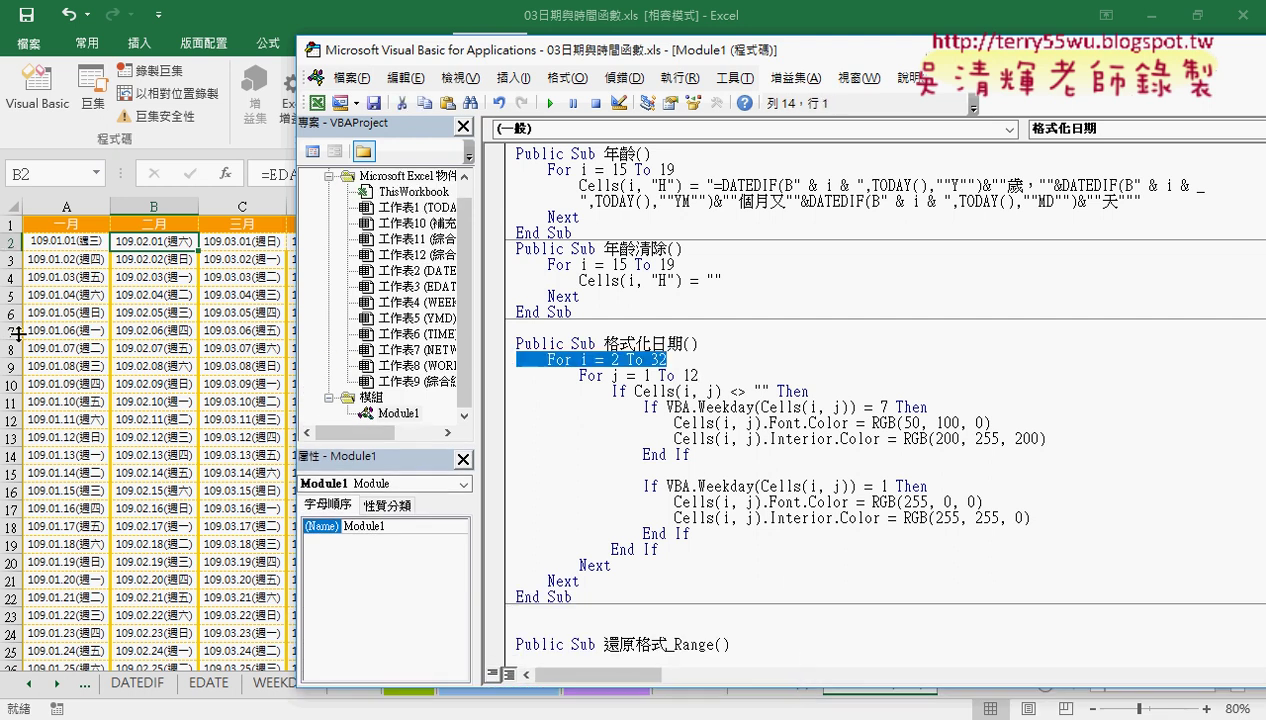
drag(700, 375, 467, 372)
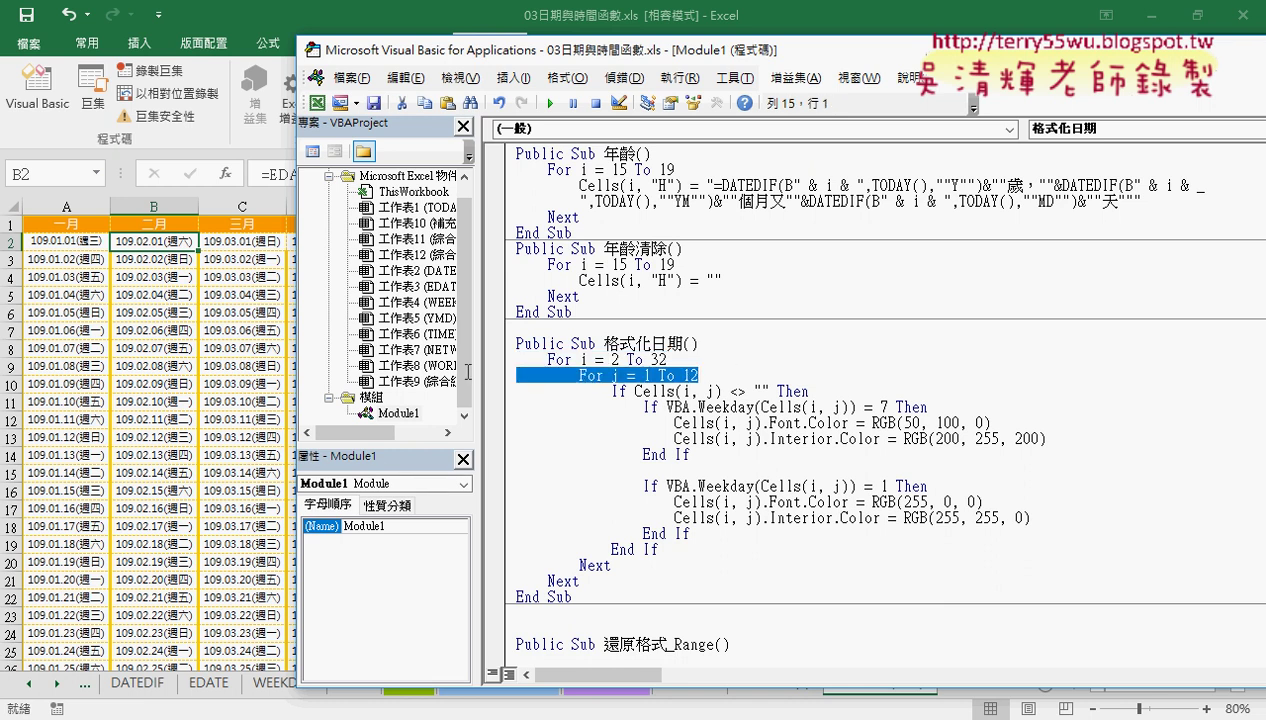
click(533, 376)
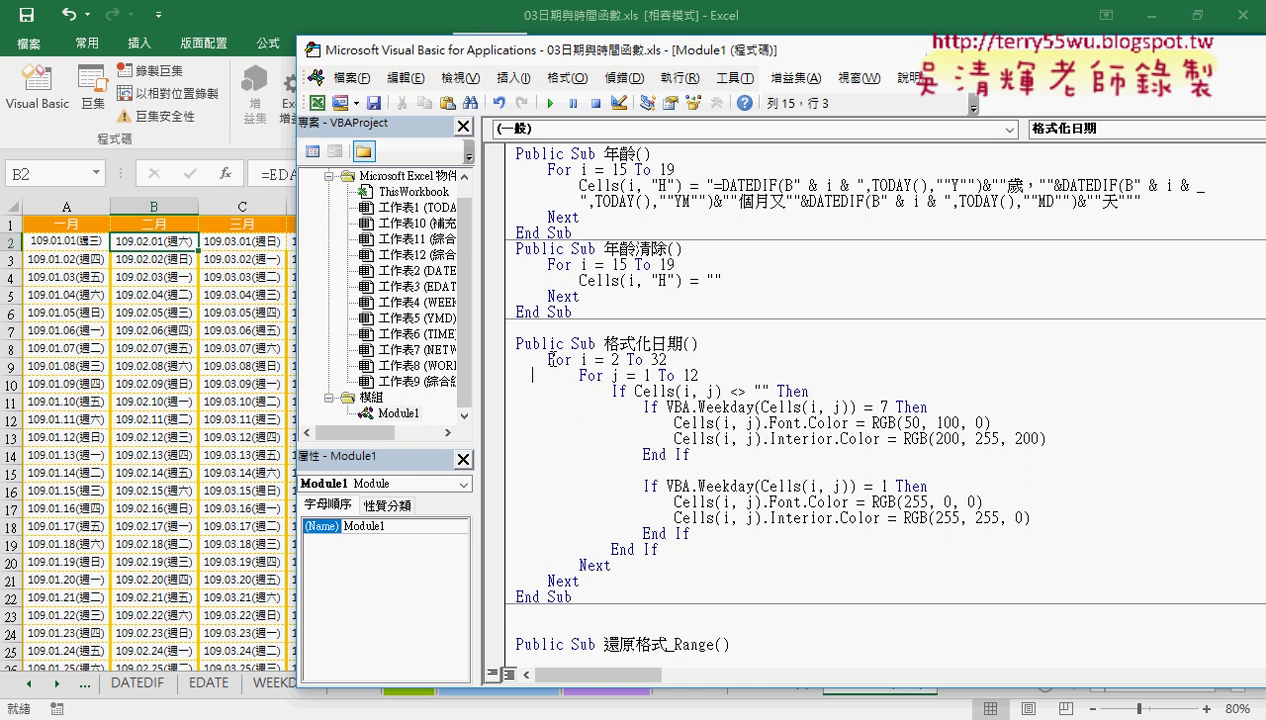
click(486, 345)
drag(546, 360, 516, 360)
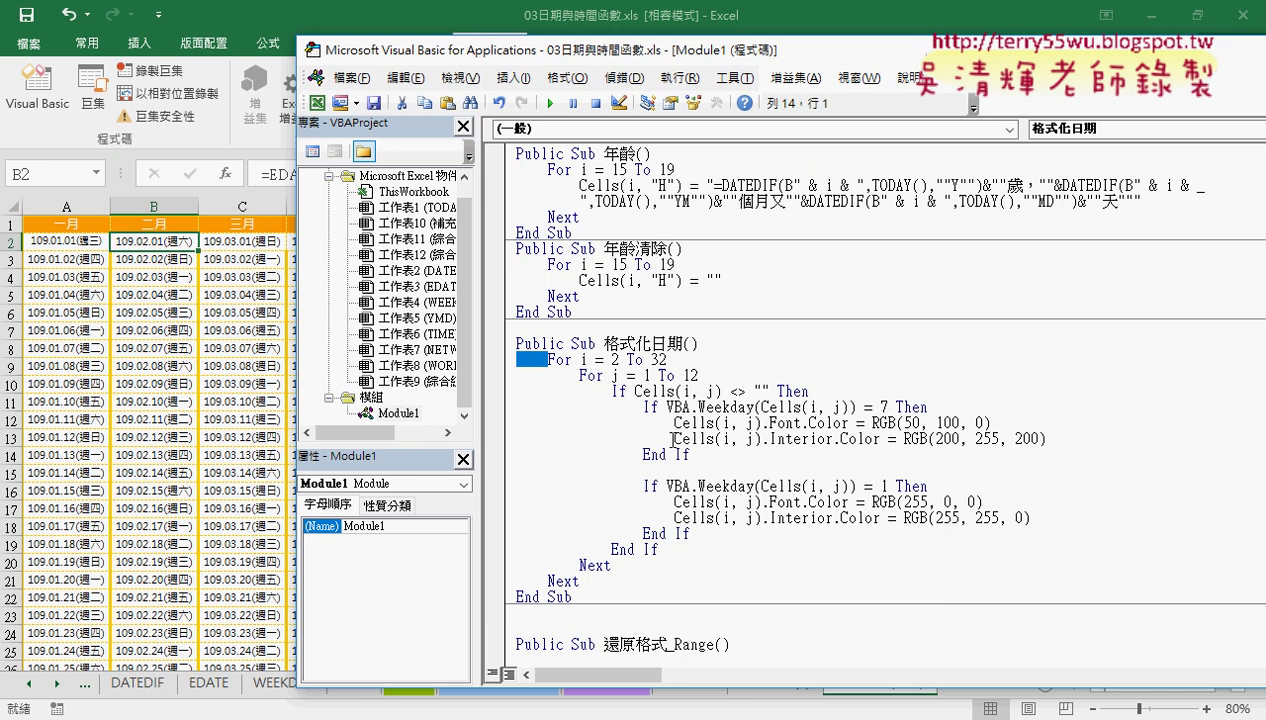
drag(809, 391, 487, 388)
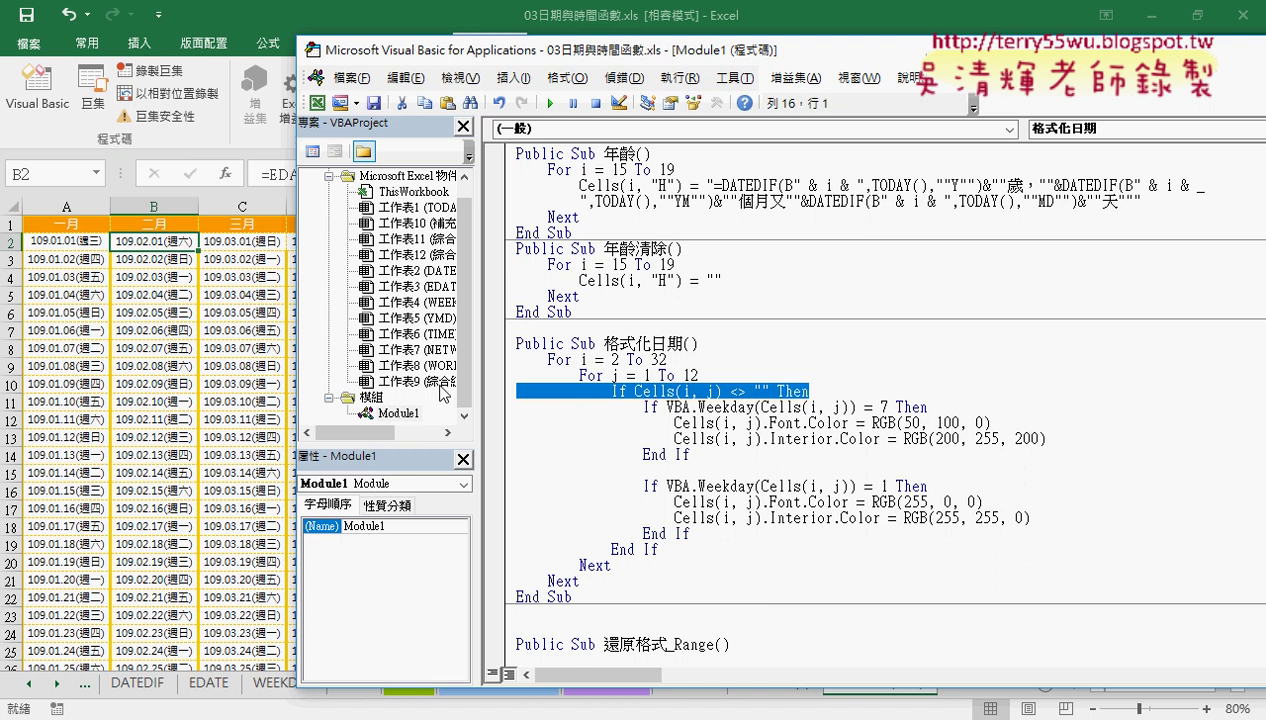
Scroll the calendar down and select the blank cell B31 after February's end
click(210, 562)
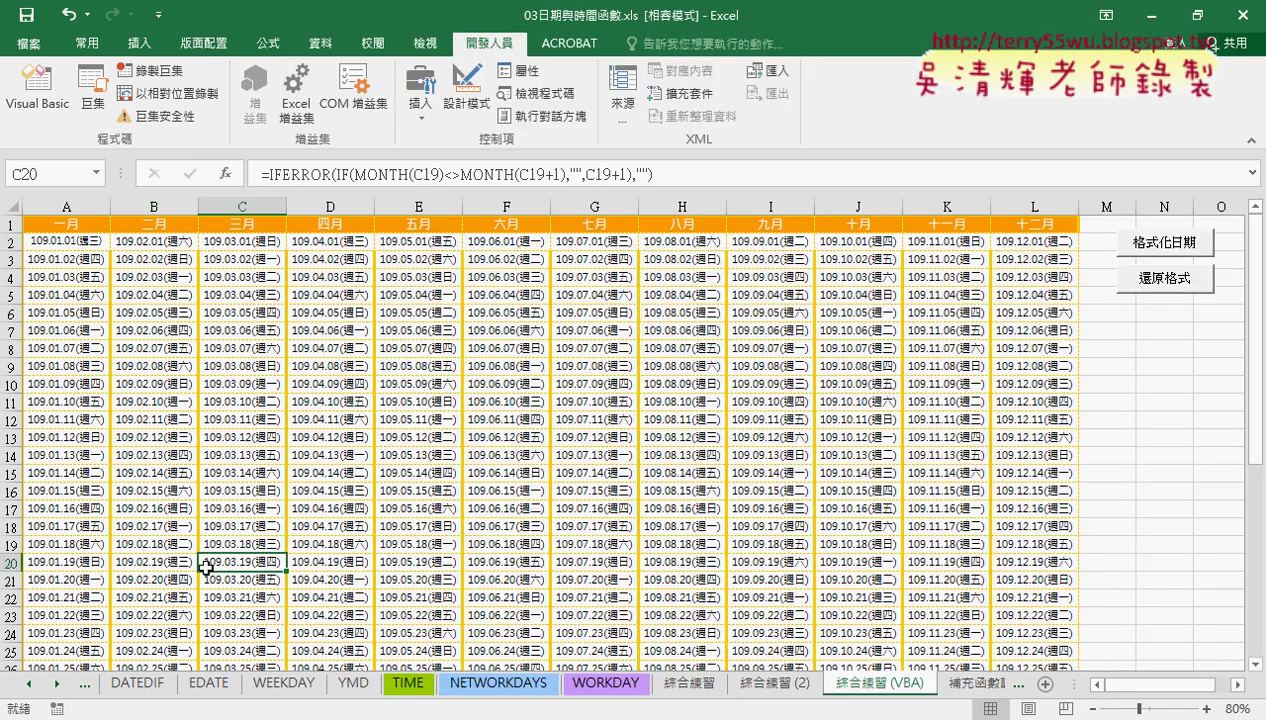
scroll(195, 570, down, 2)
scroll(189, 577, down, 1)
click(181, 594)
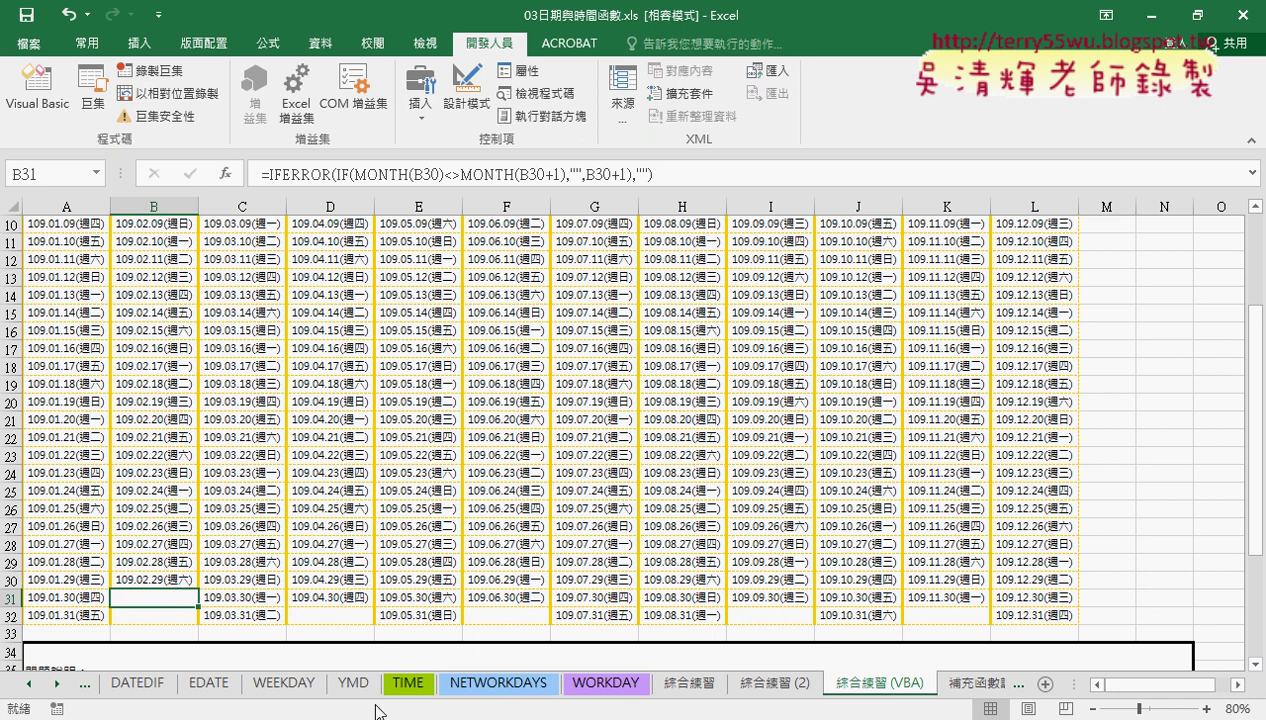
click(330, 640)
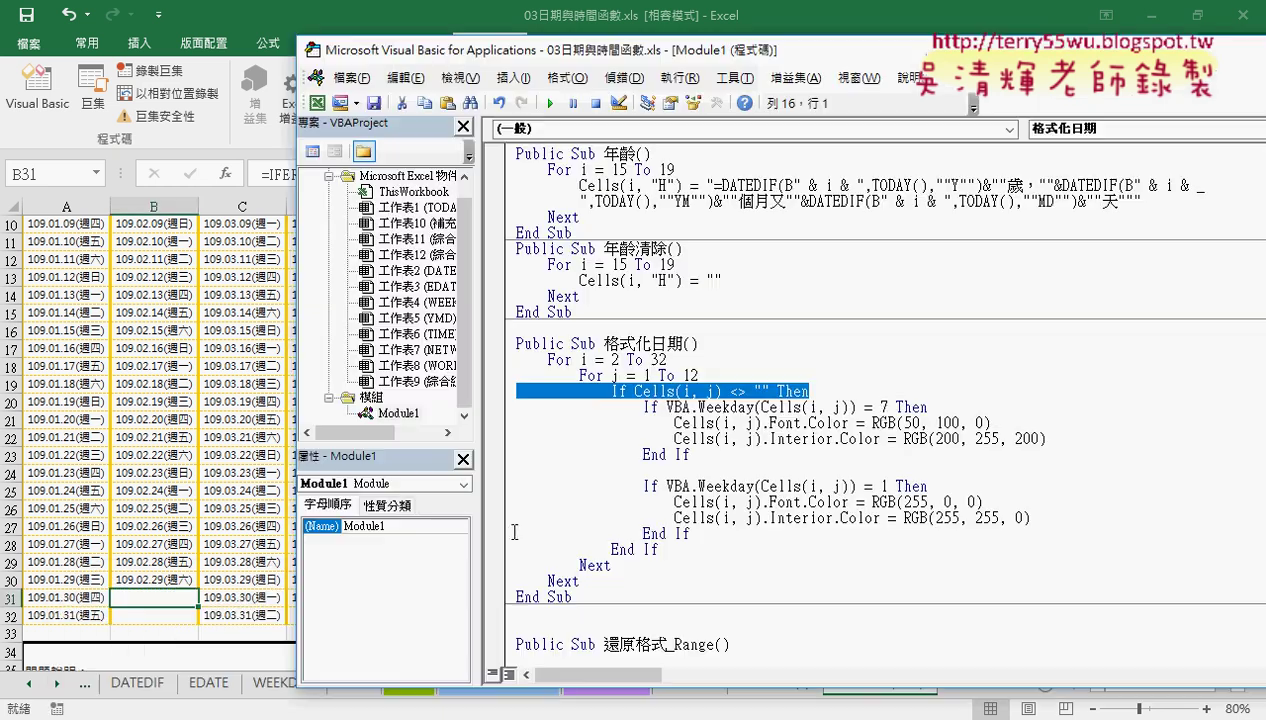
drag(927, 406, 449, 403)
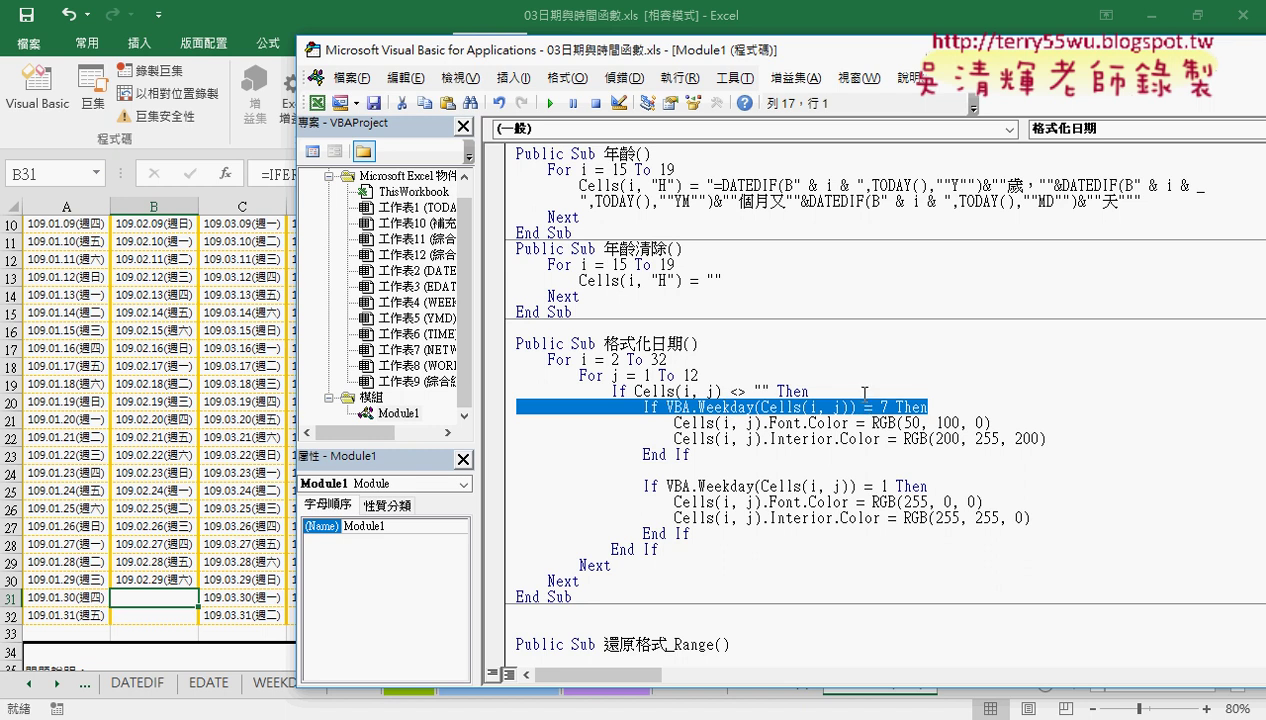
click(951, 423)
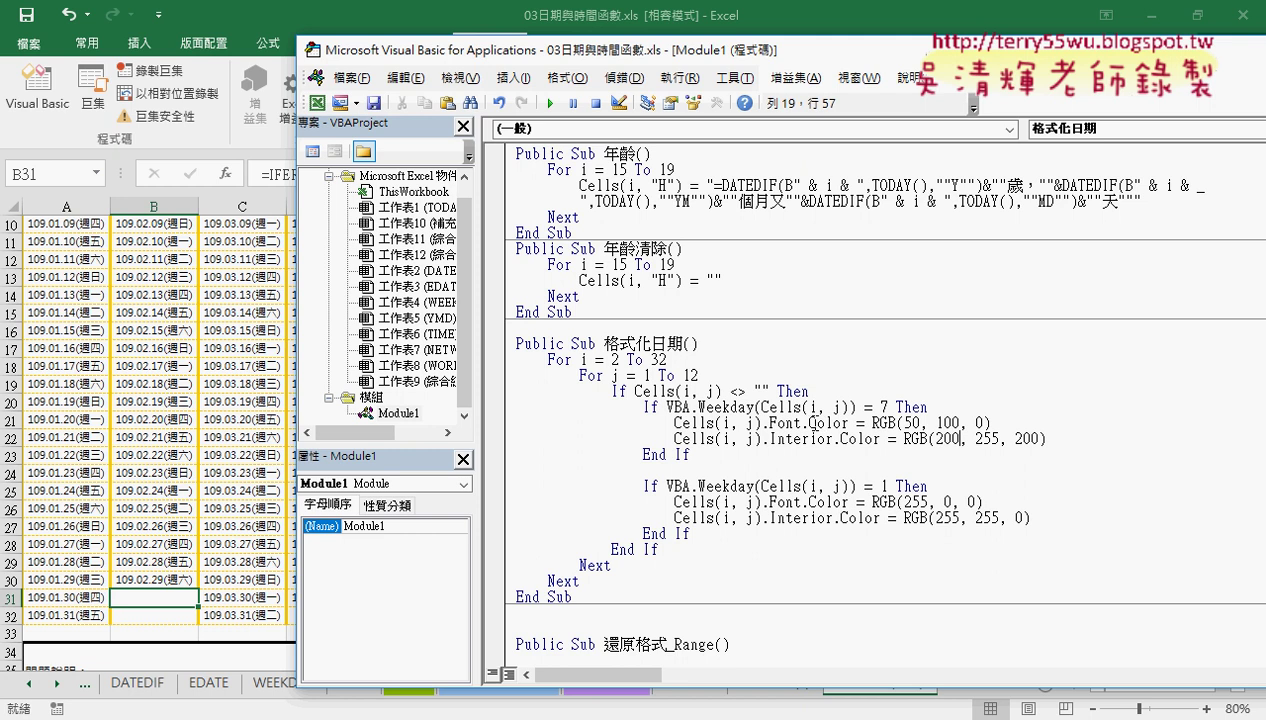
click(864, 423)
drag(864, 423, 757, 423)
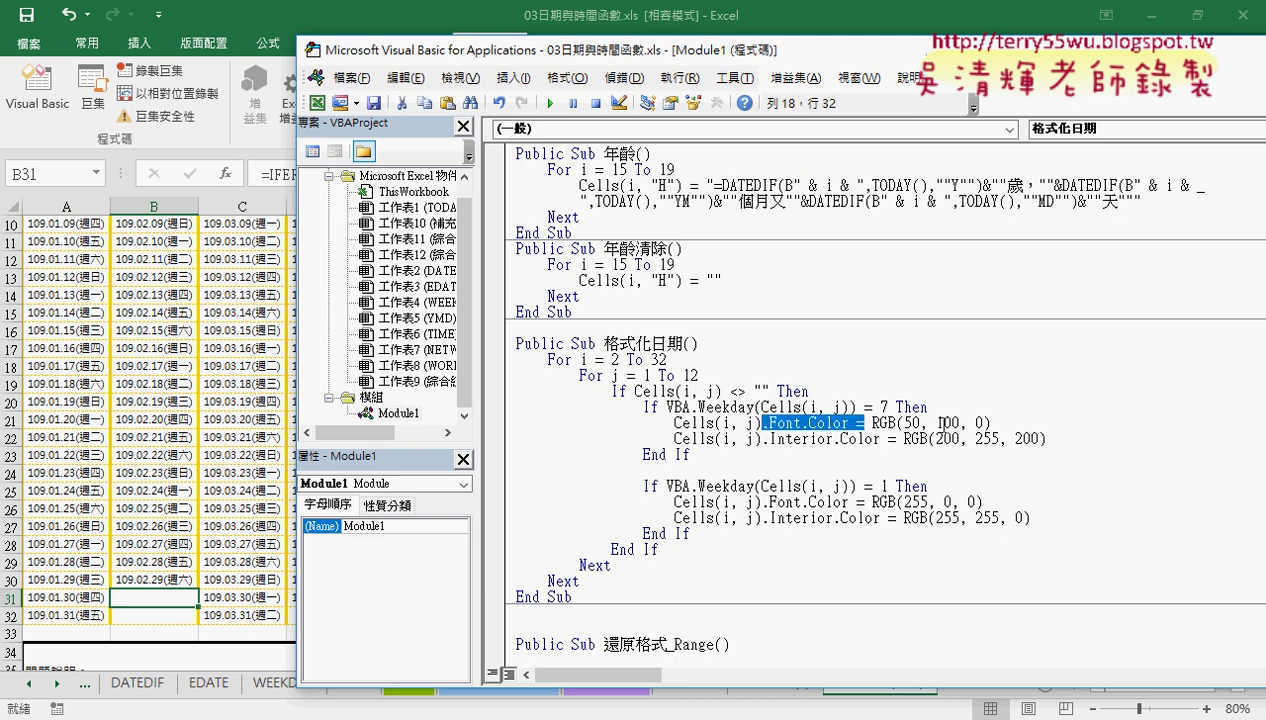
click(1000, 423)
drag(1000, 423, 868, 423)
mouse_move(1048, 438)
mouse_down()
mouse_move(786, 423)
mouse_move(778, 438)
mouse_up()
click(794, 486)
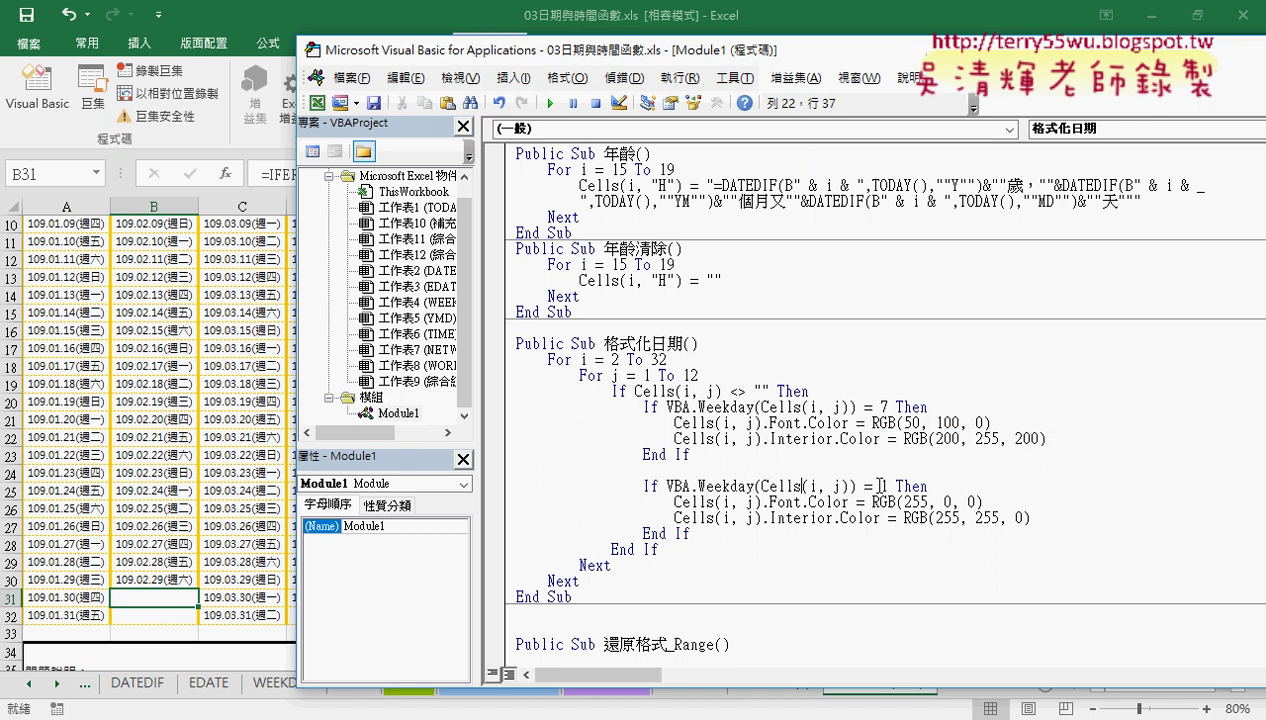
drag(884, 486, 762, 486)
drag(927, 502, 762, 502)
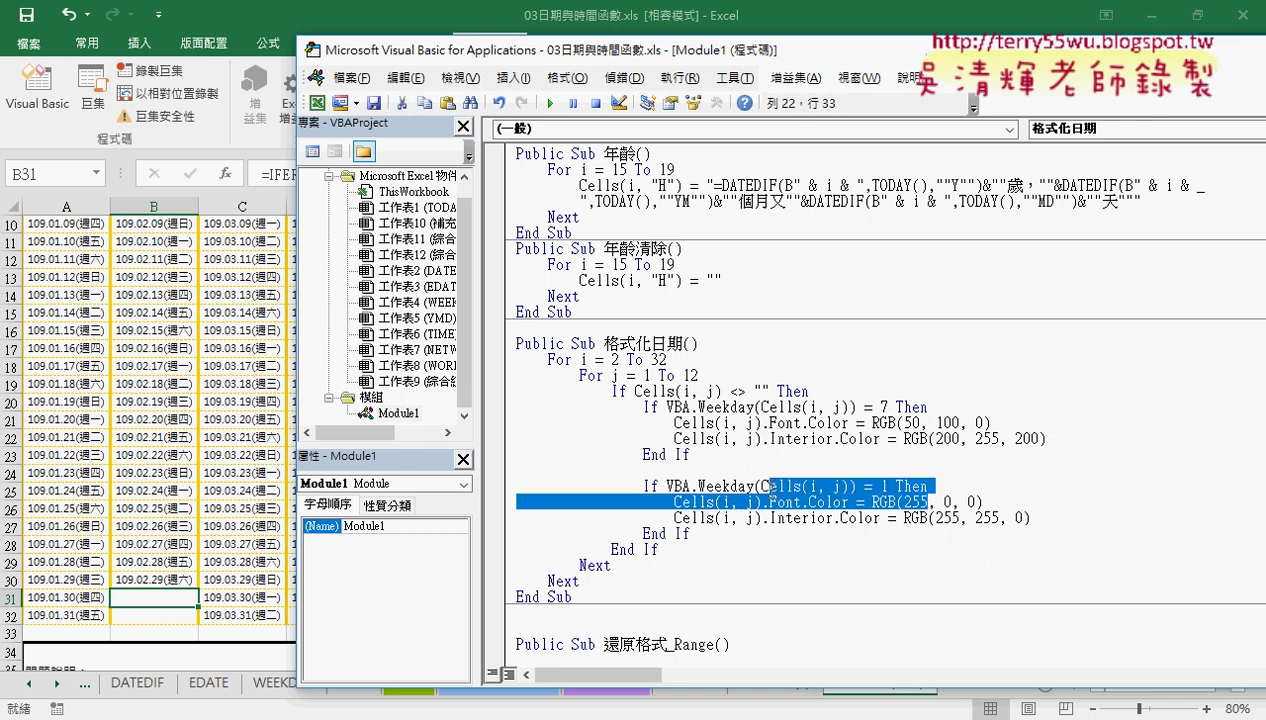
drag(896, 518, 784, 518)
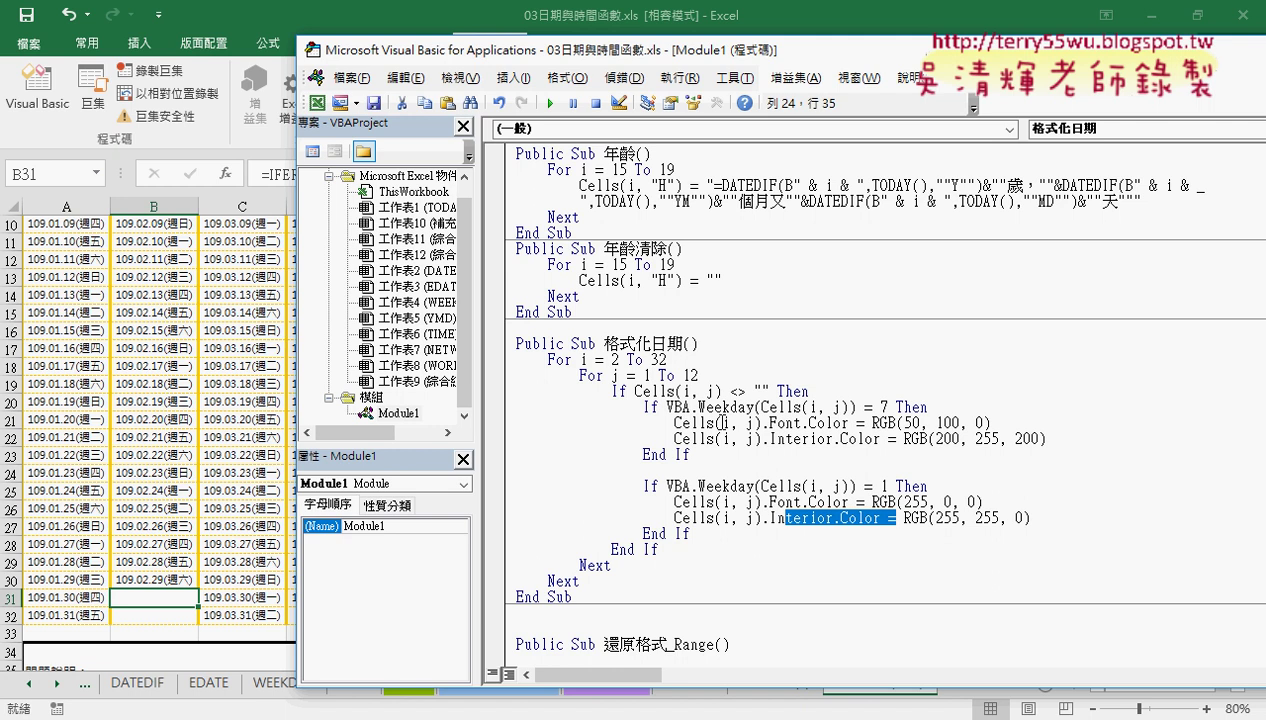
Run 格式化日期 and 還原格式 twice each to colour and then clear the weekend dates
click(264, 366)
scroll(599, 421, up, 3)
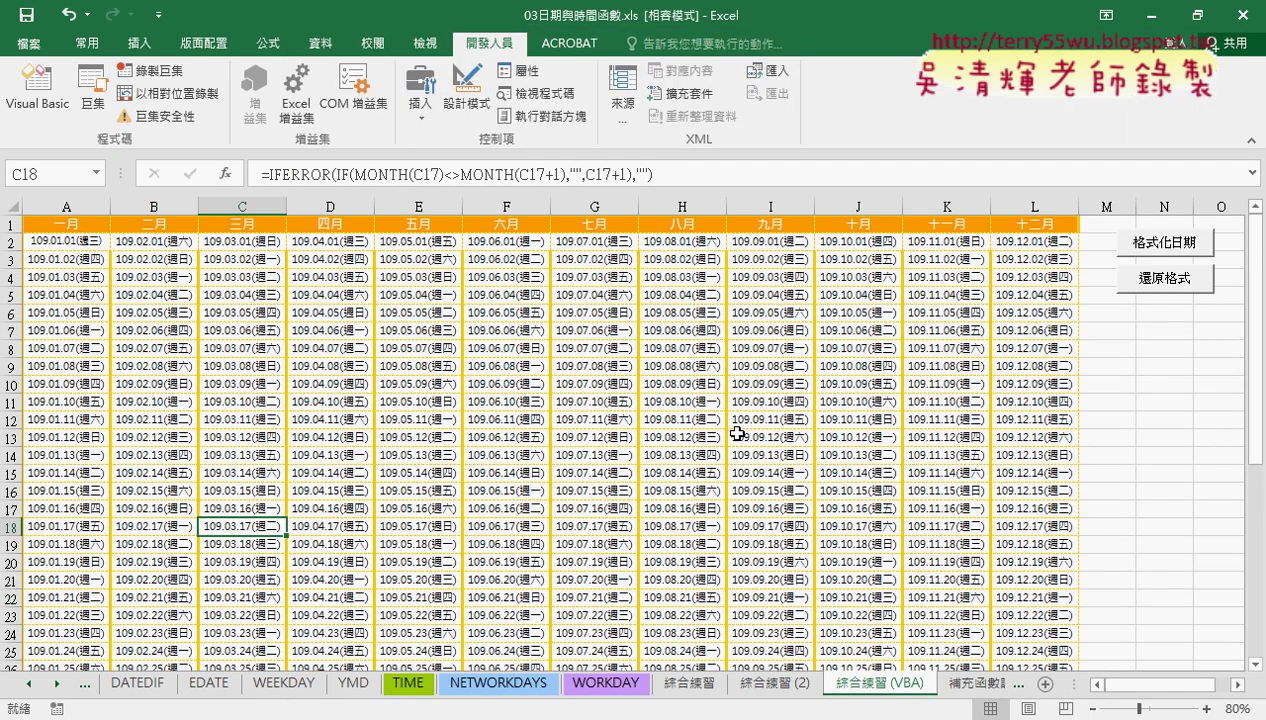
click(1184, 246)
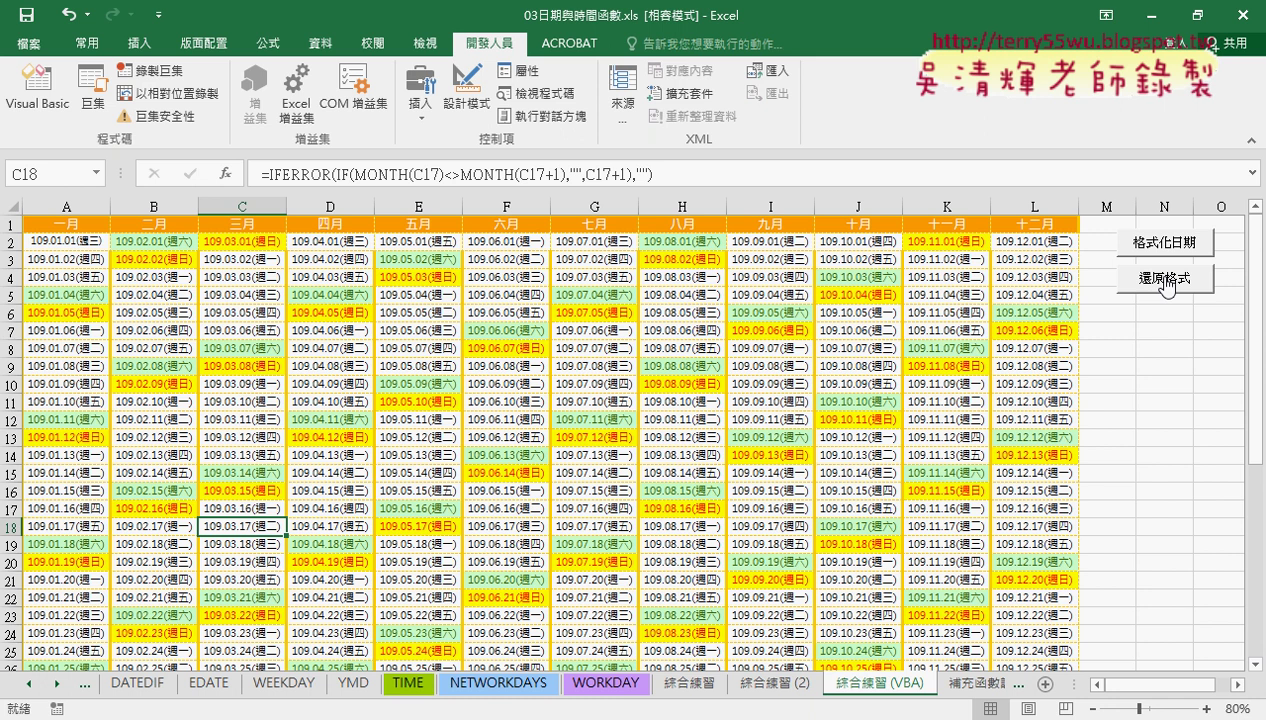
click(1166, 284)
click(1174, 252)
click(1157, 285)
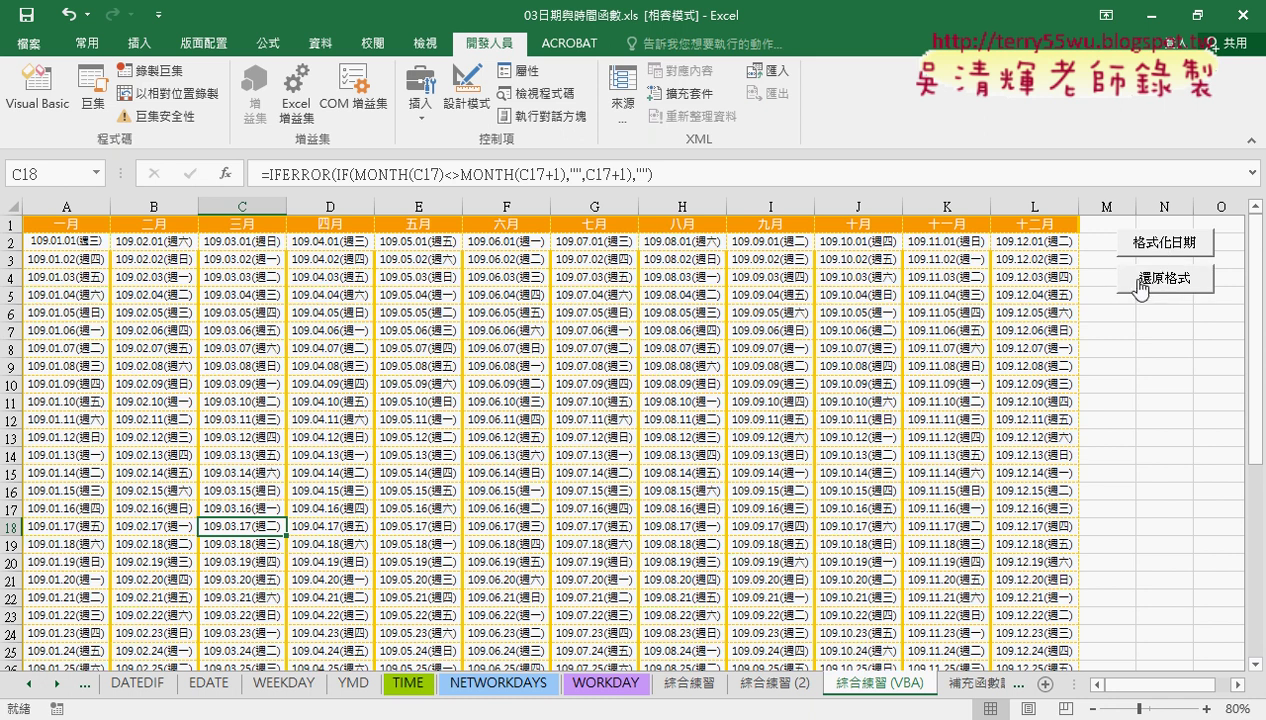
click(38, 92)
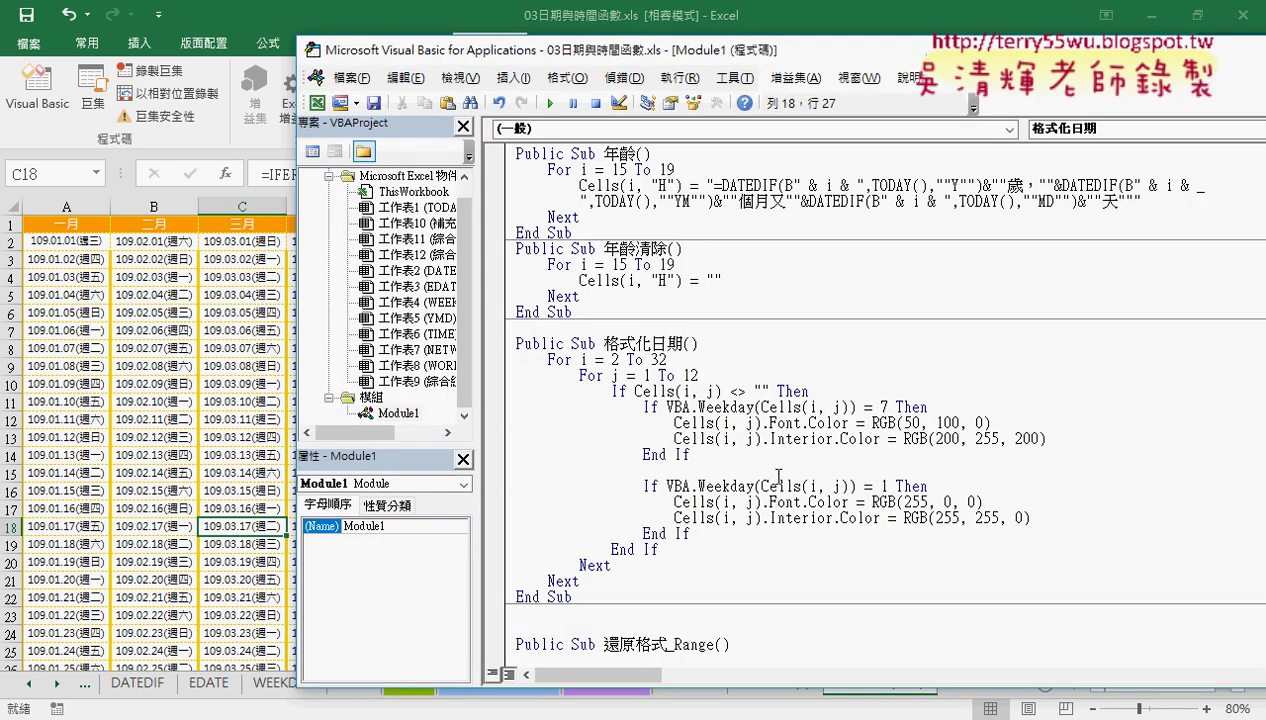
Rewrite the 還原格式_Range font line to Range("A2:L32").Font.Color = RGB(0,0,0)
scroll(768, 470, down, 2)
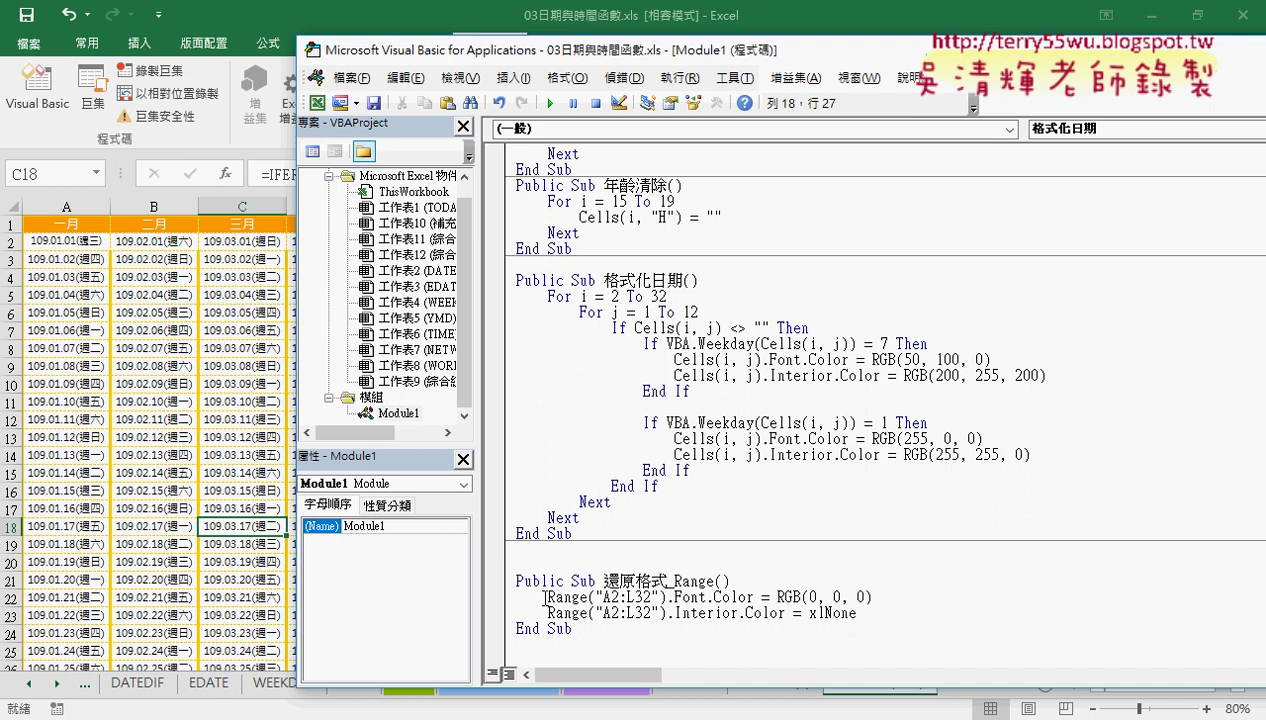
drag(540, 597, 664, 597)
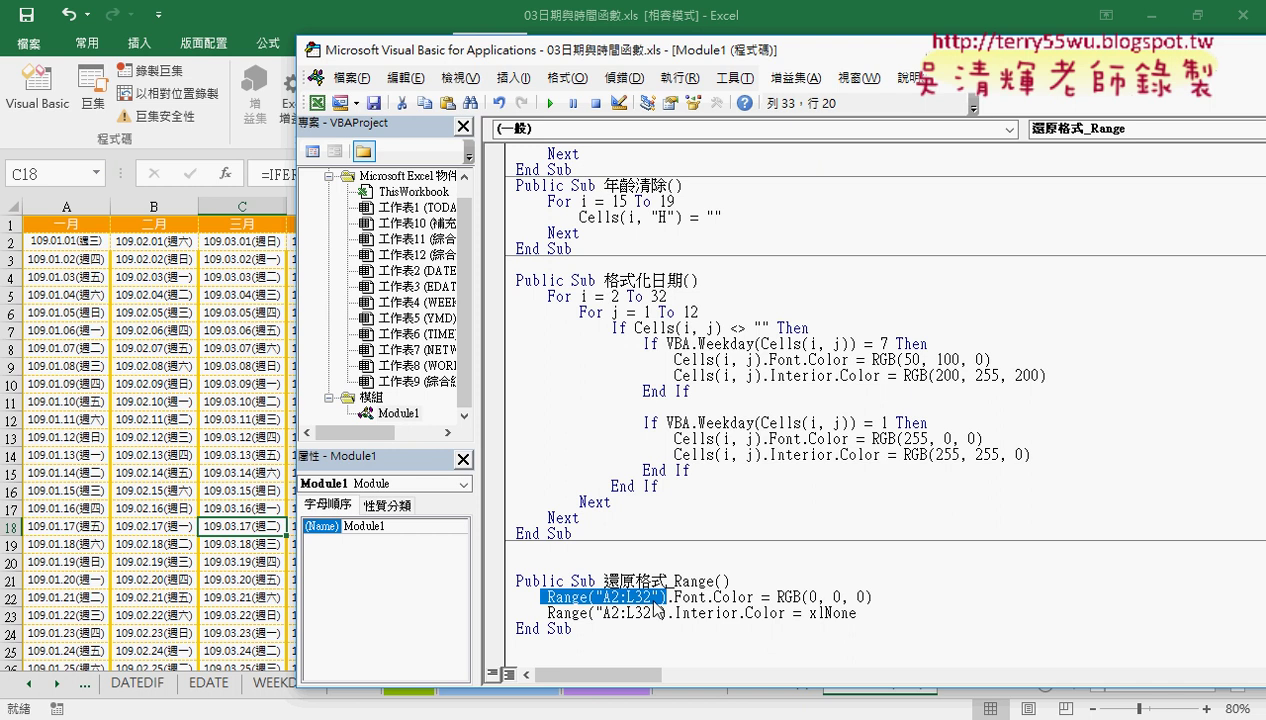
click(664, 597)
drag(667, 597, 918, 597)
text(.)
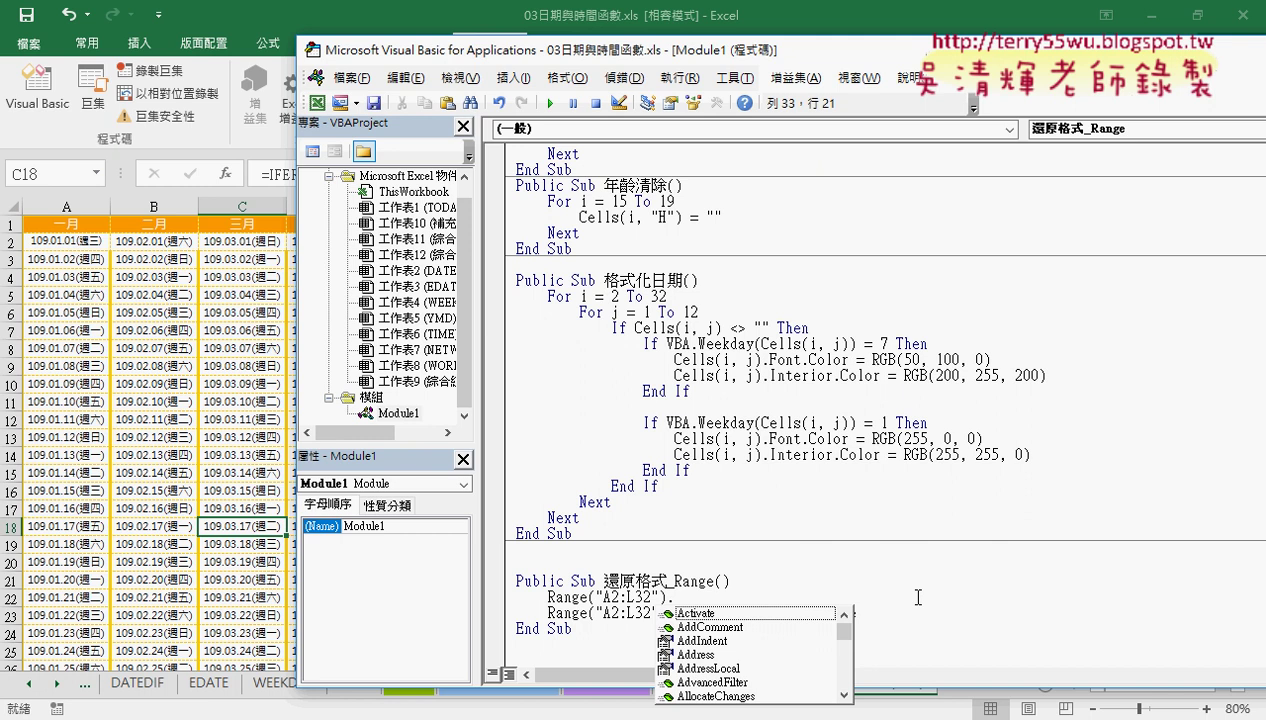
text(for)
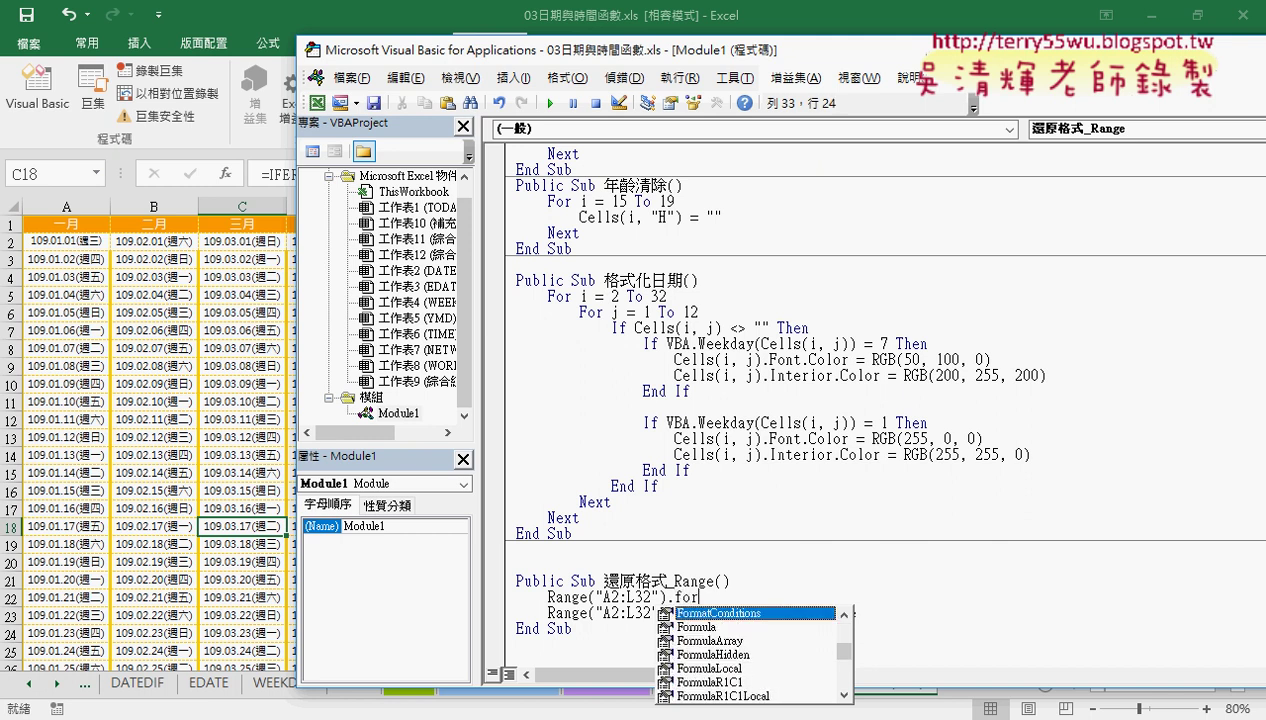
key(BackSpace)
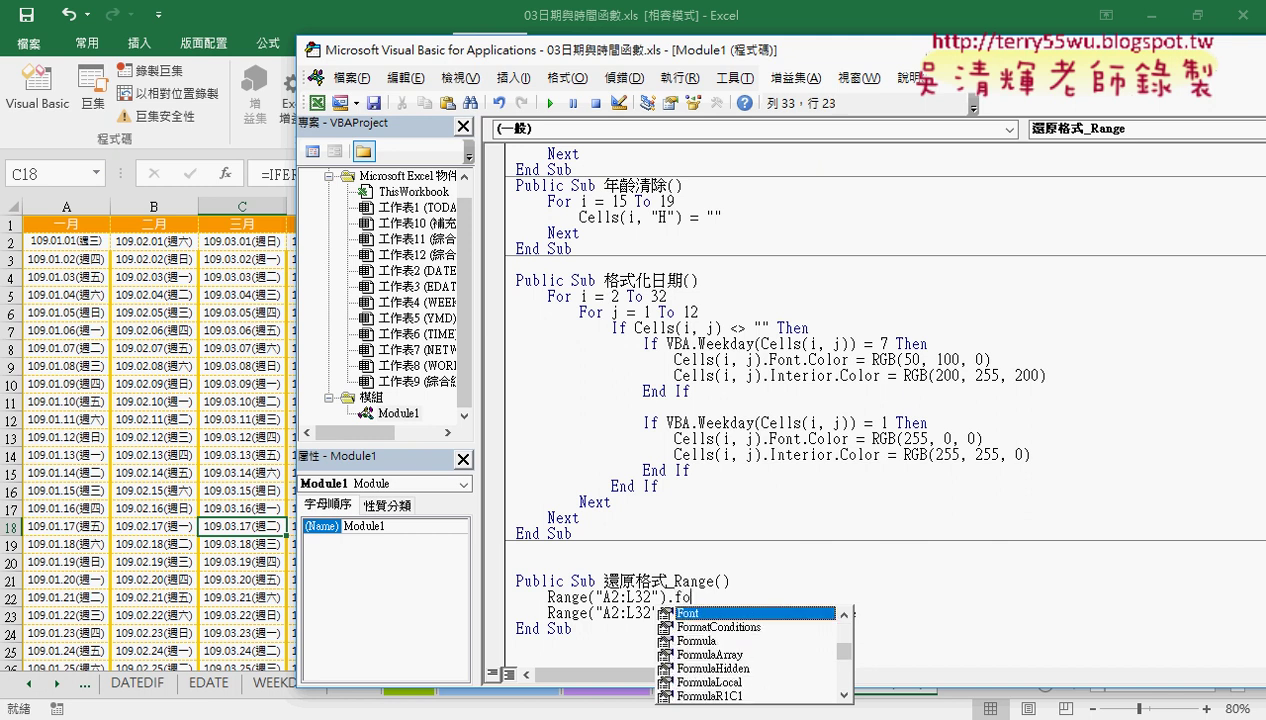
key(Tab)
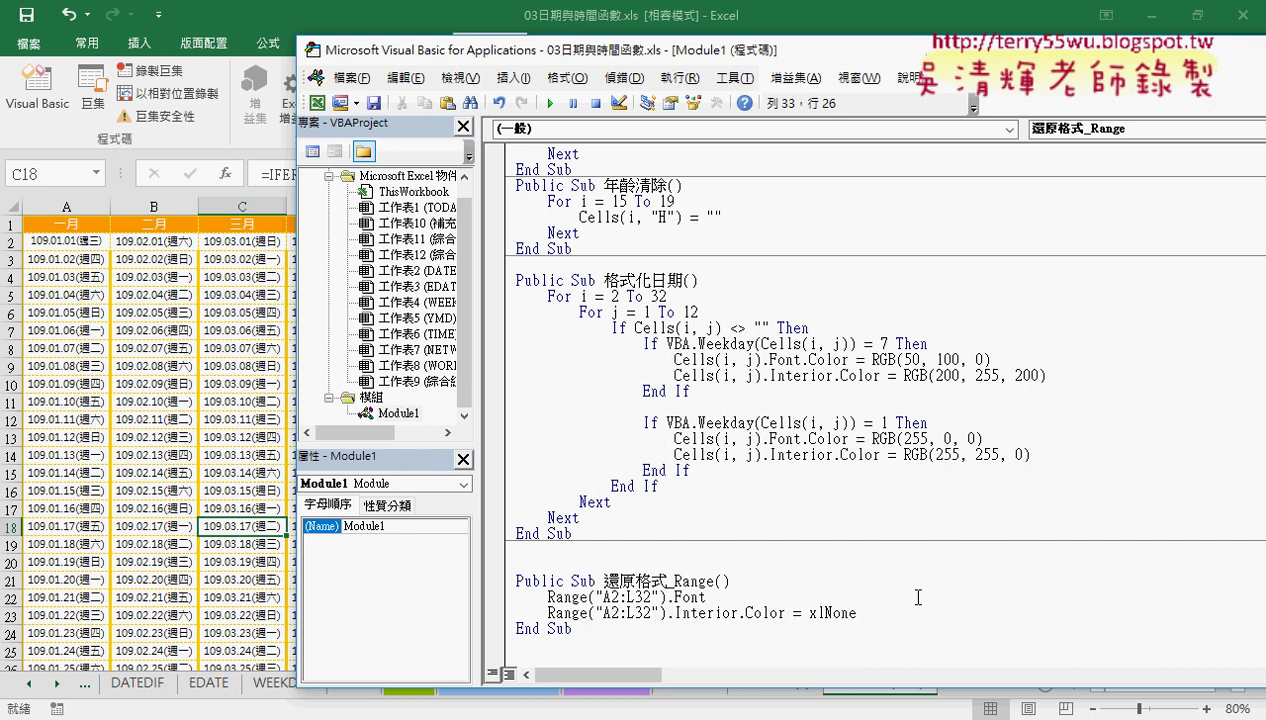
text(.c)
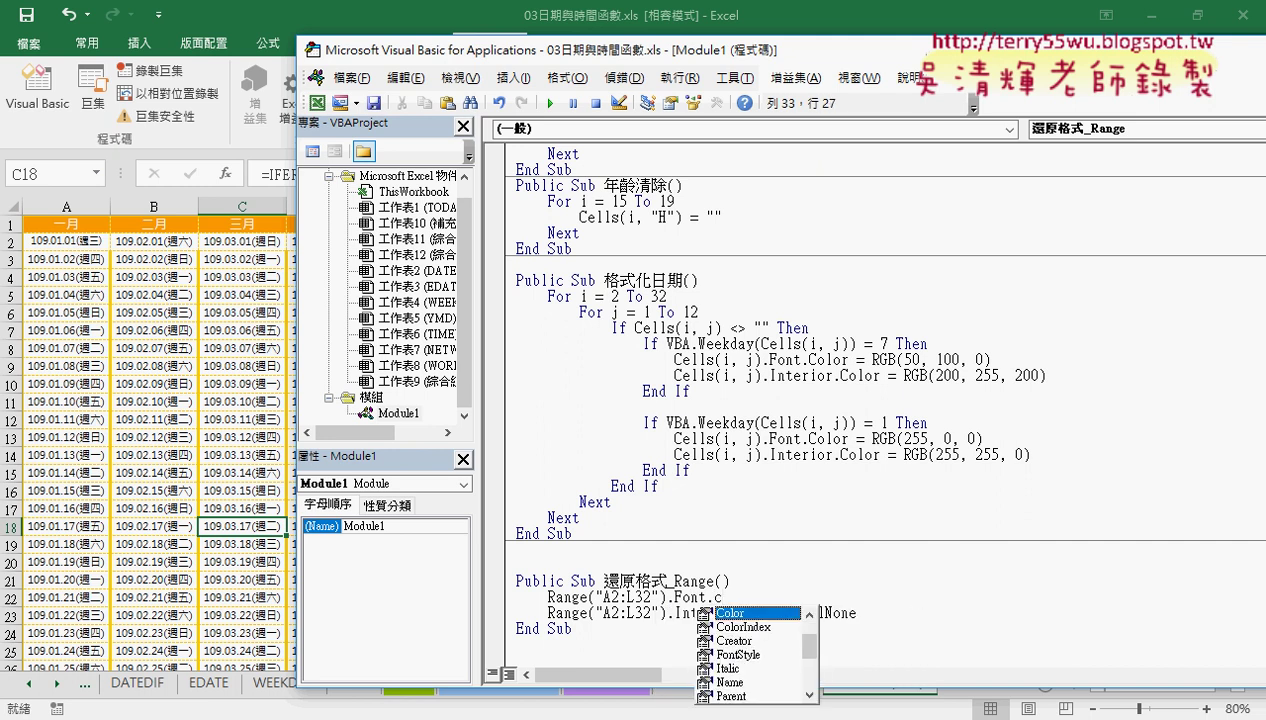
text( =)
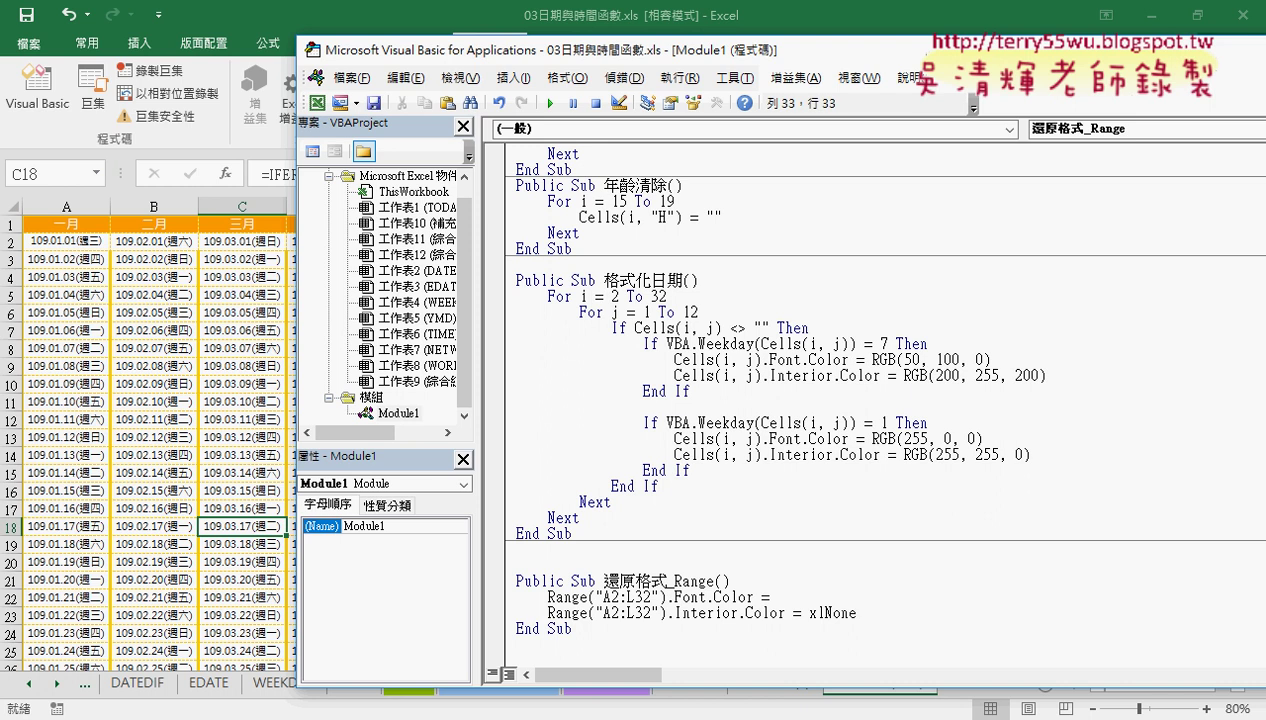
text(rgb()
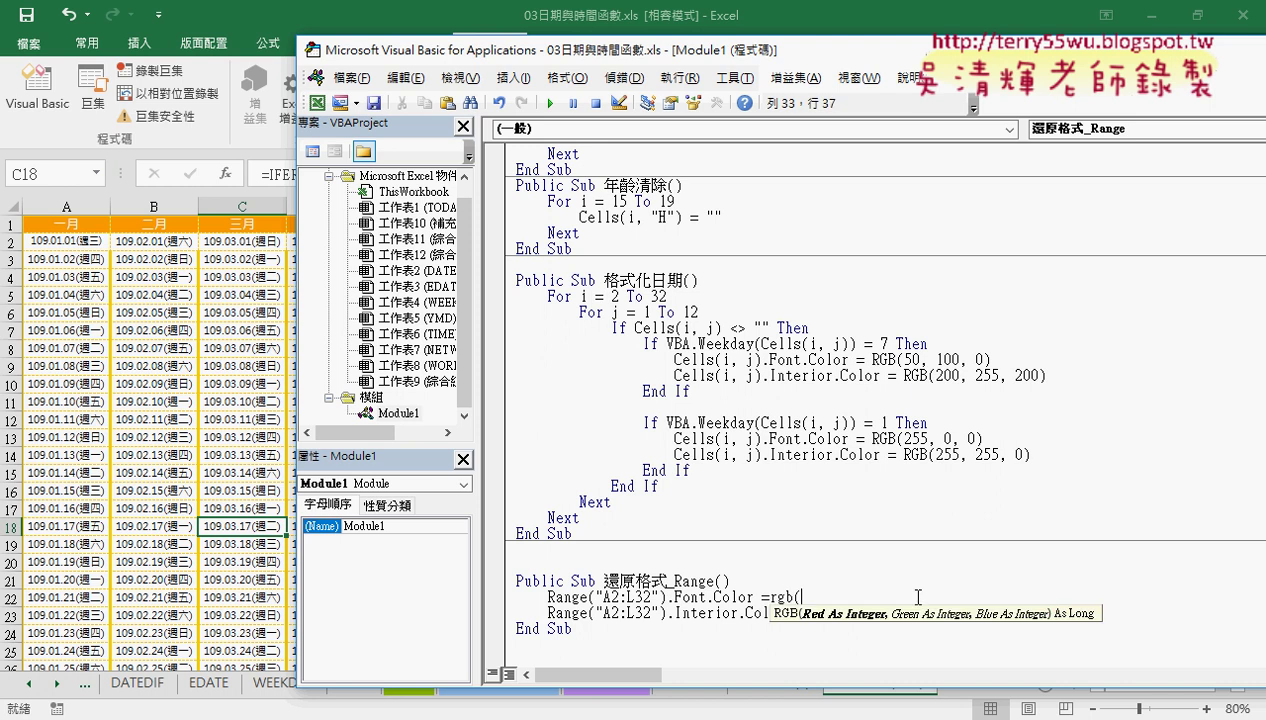
text(0,)
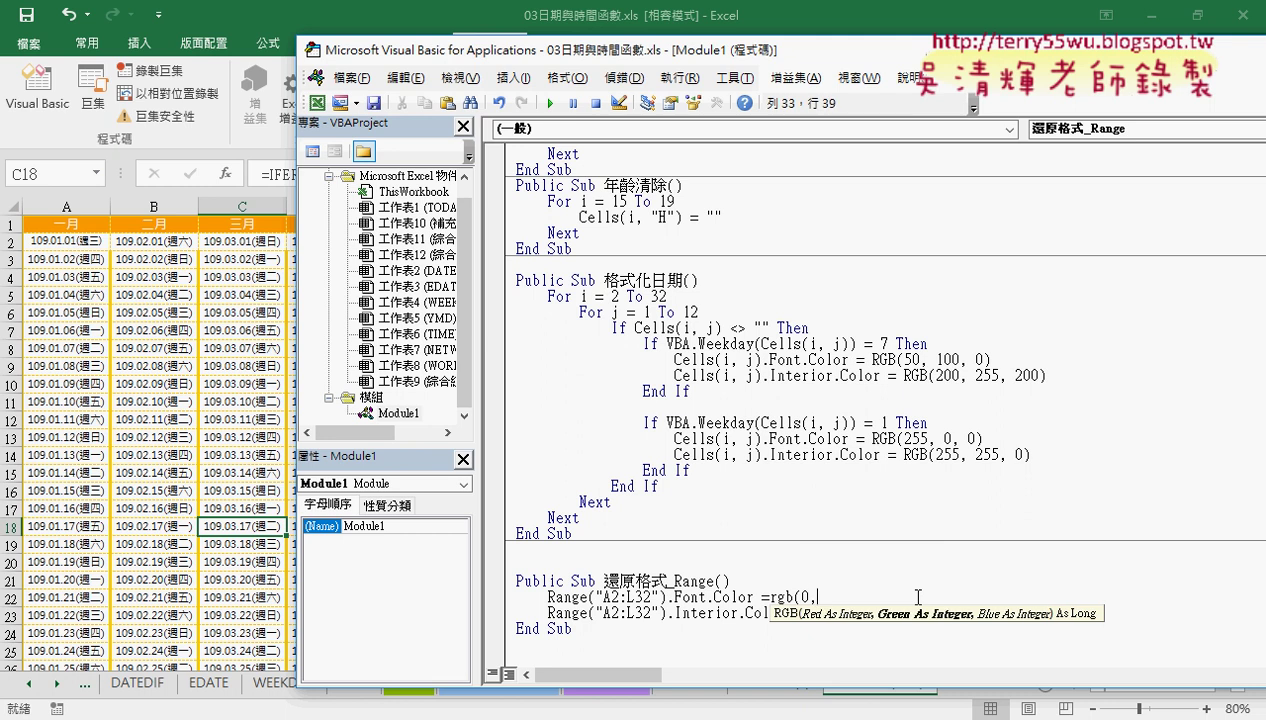
text(0,0)
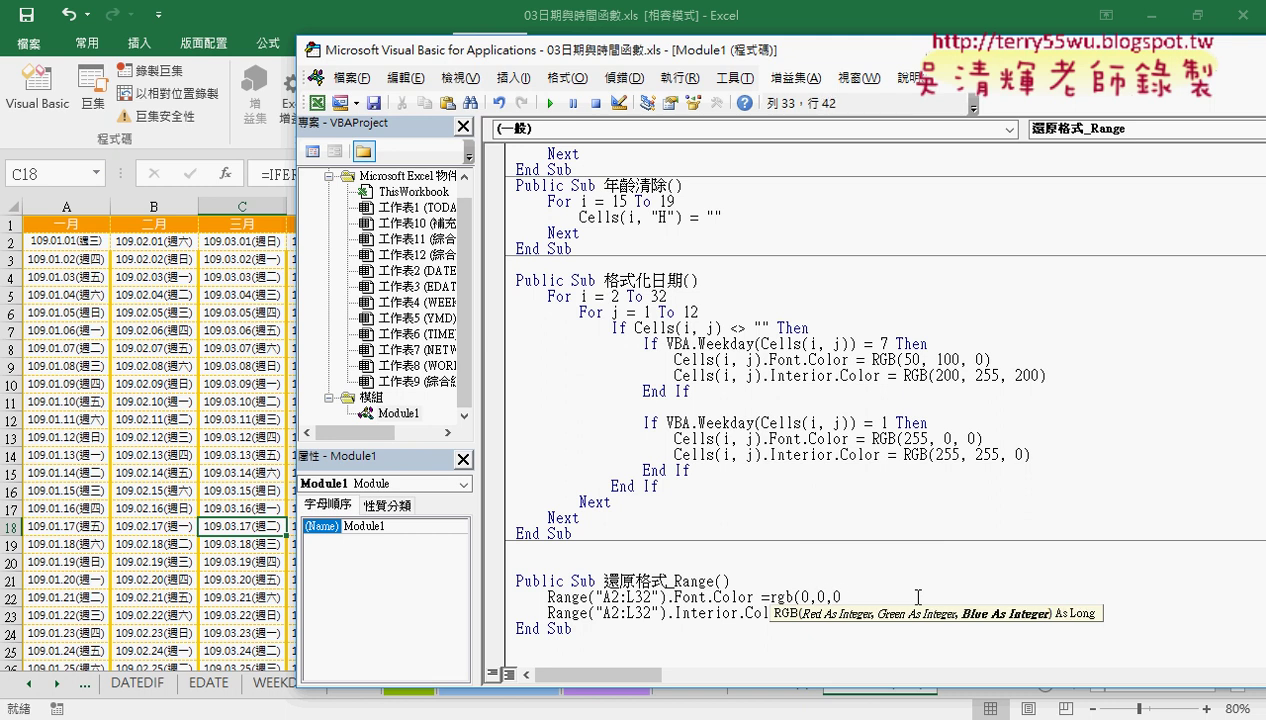
text())
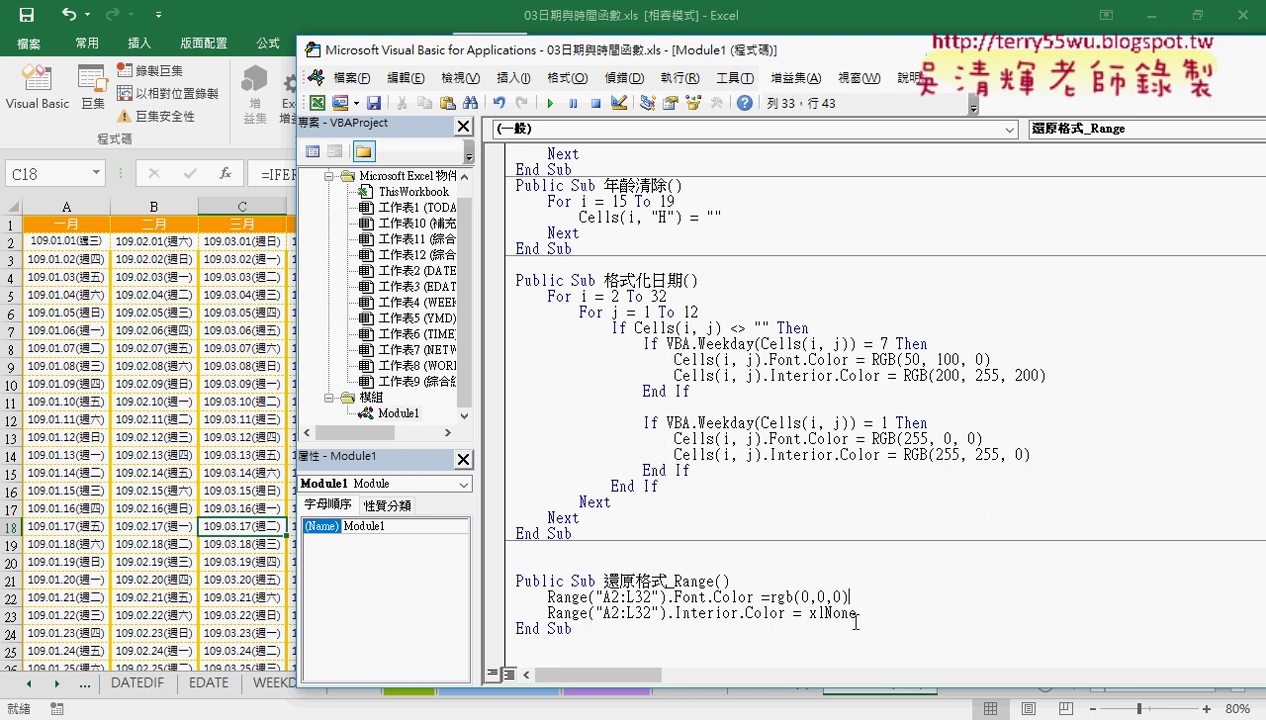
Retype the Interior.Color assignment as = xlNone to clear the A2:L32 fill
drag(857, 614, 794, 614)
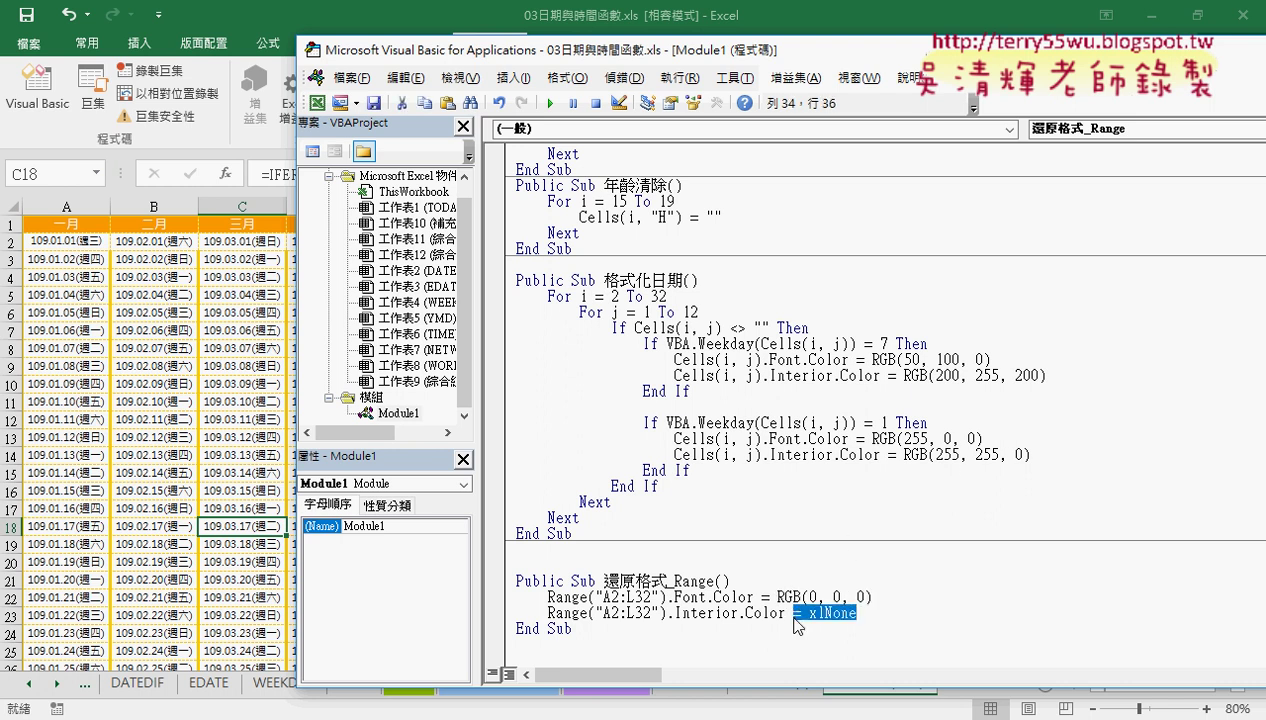
text(=)
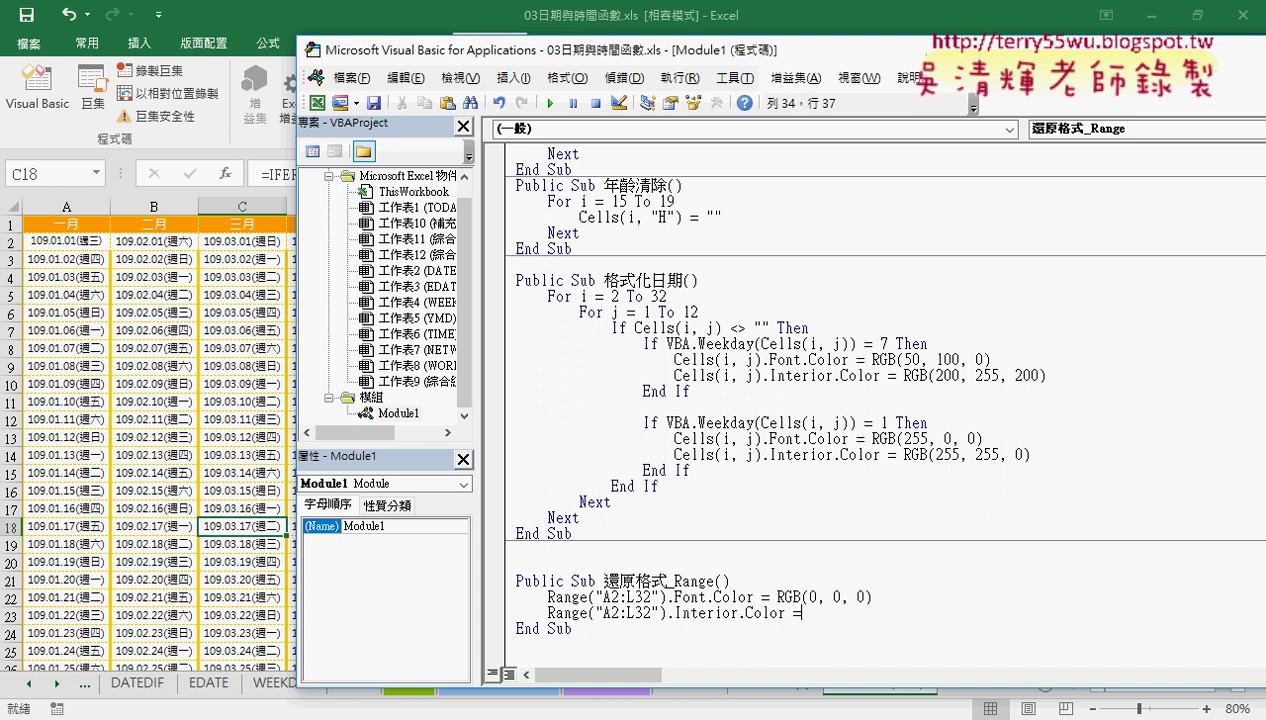
text(xl)
text(none)
key(Down)
Review the xlNone constant, both restore lines, and the 格式化日期 loop endings
drag(857, 613, 810, 613)
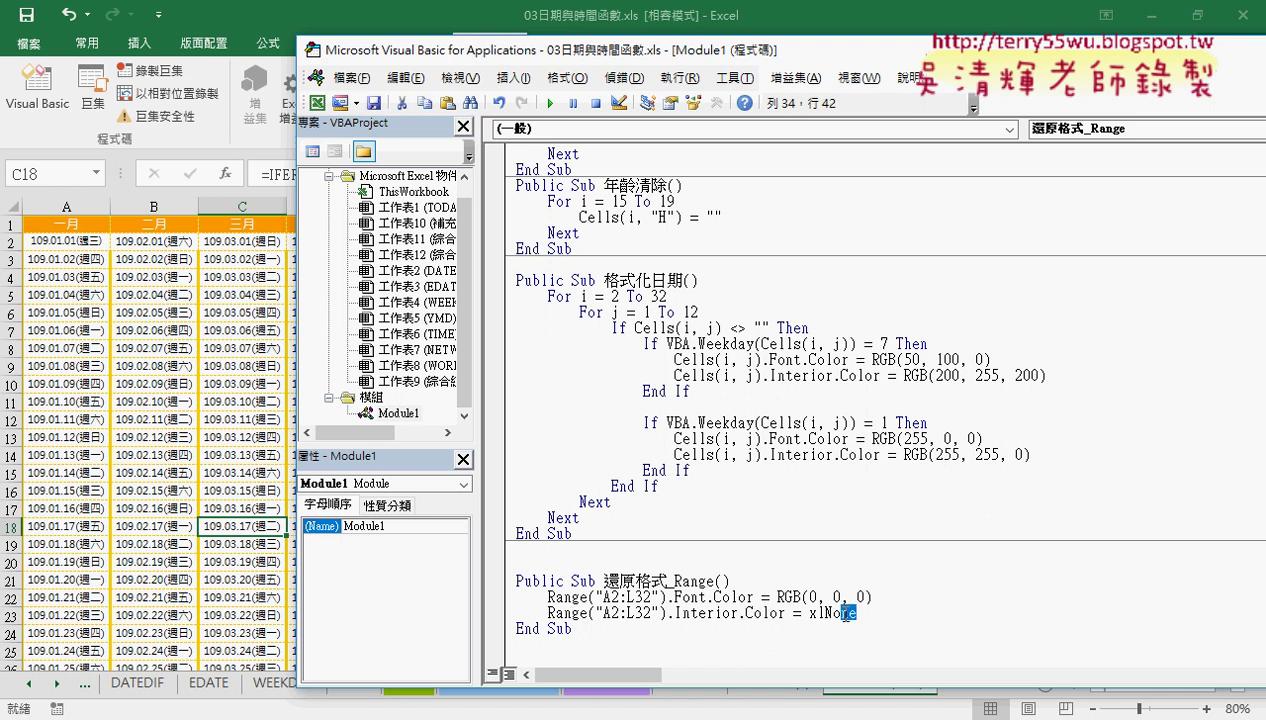
key(Left)
drag(890, 613, 502, 598)
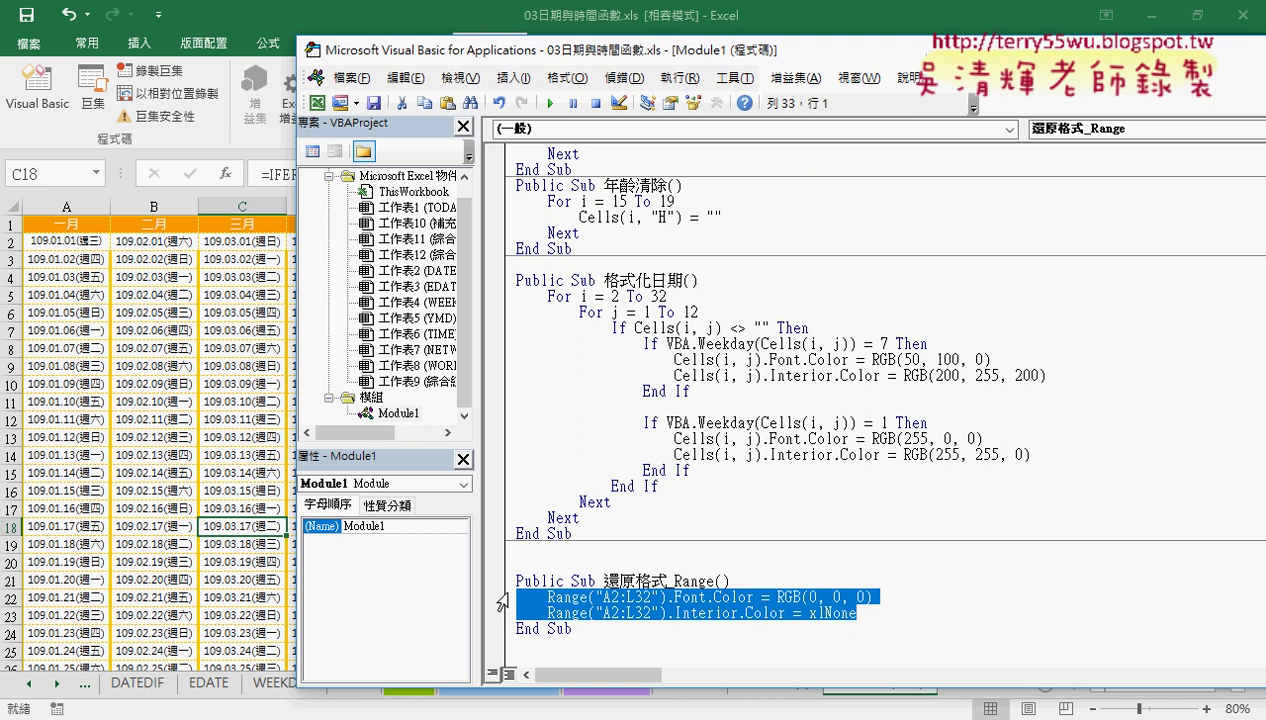
drag(588, 533, 492, 312)
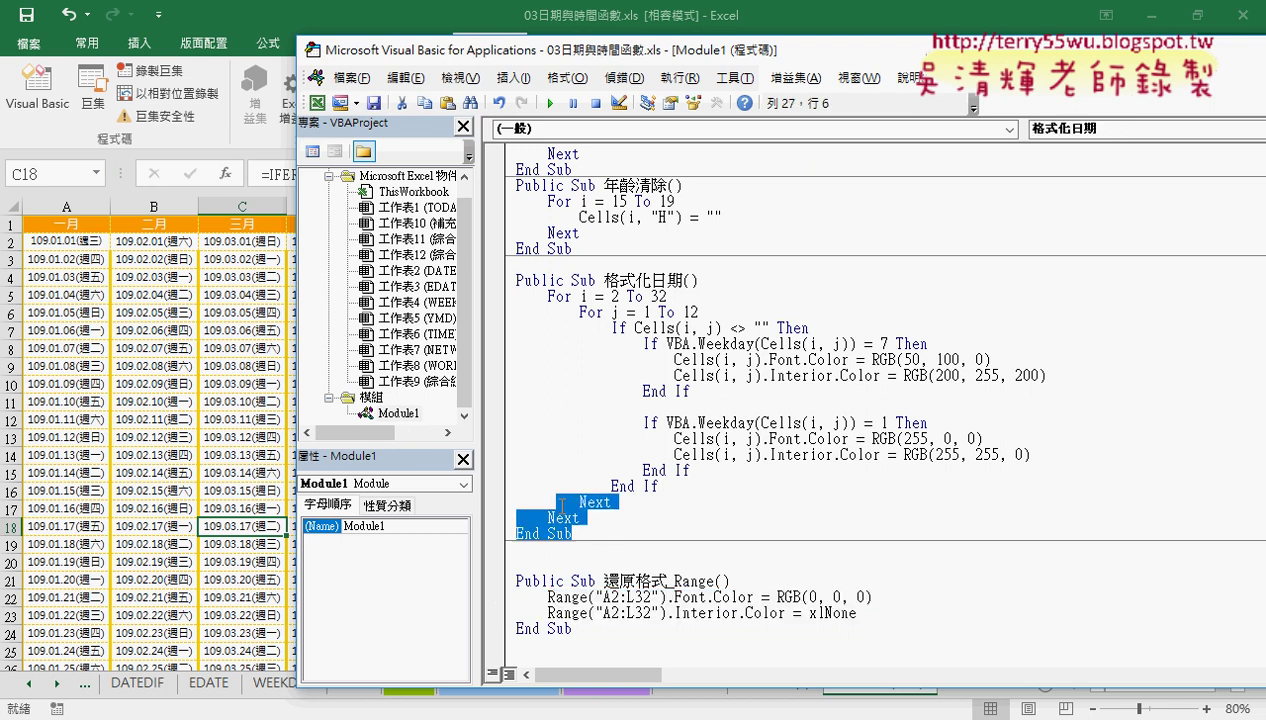
click(628, 328)
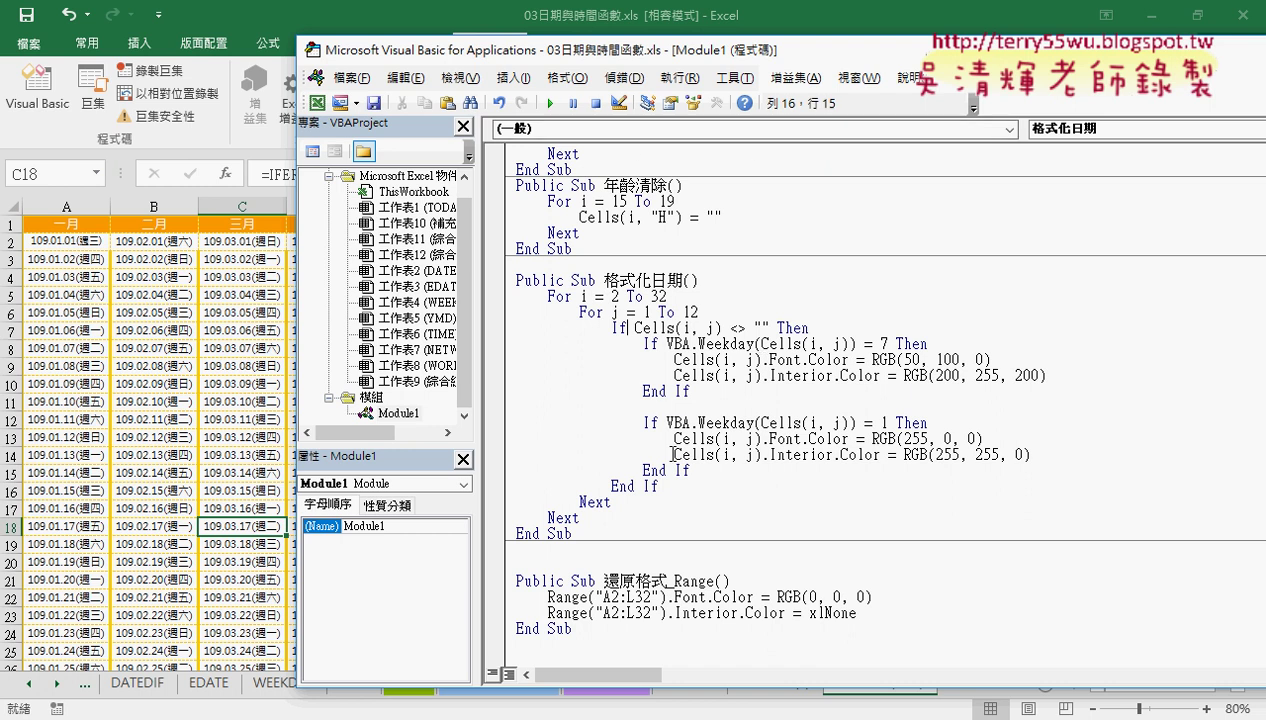
Toggle the weekend colouring with 格式化日期 and 還原格式 repeatedly, ending with 格式化日期 applied
click(225, 385)
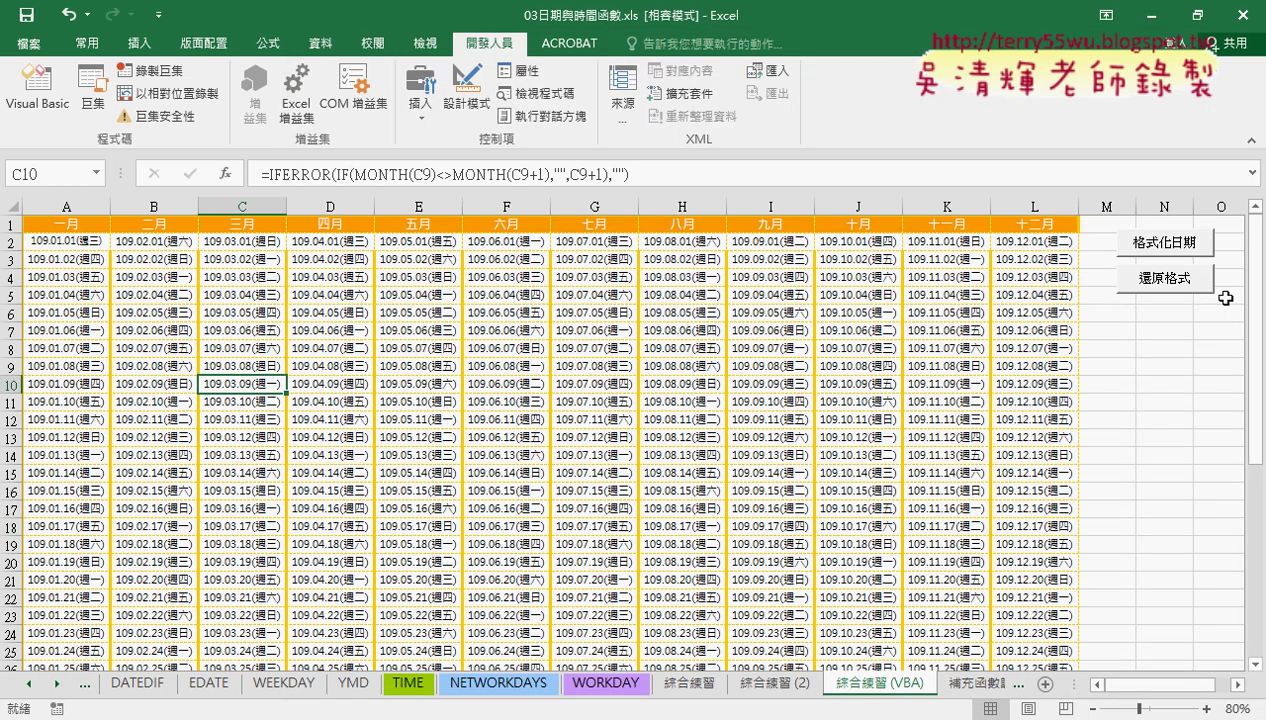
click(1175, 249)
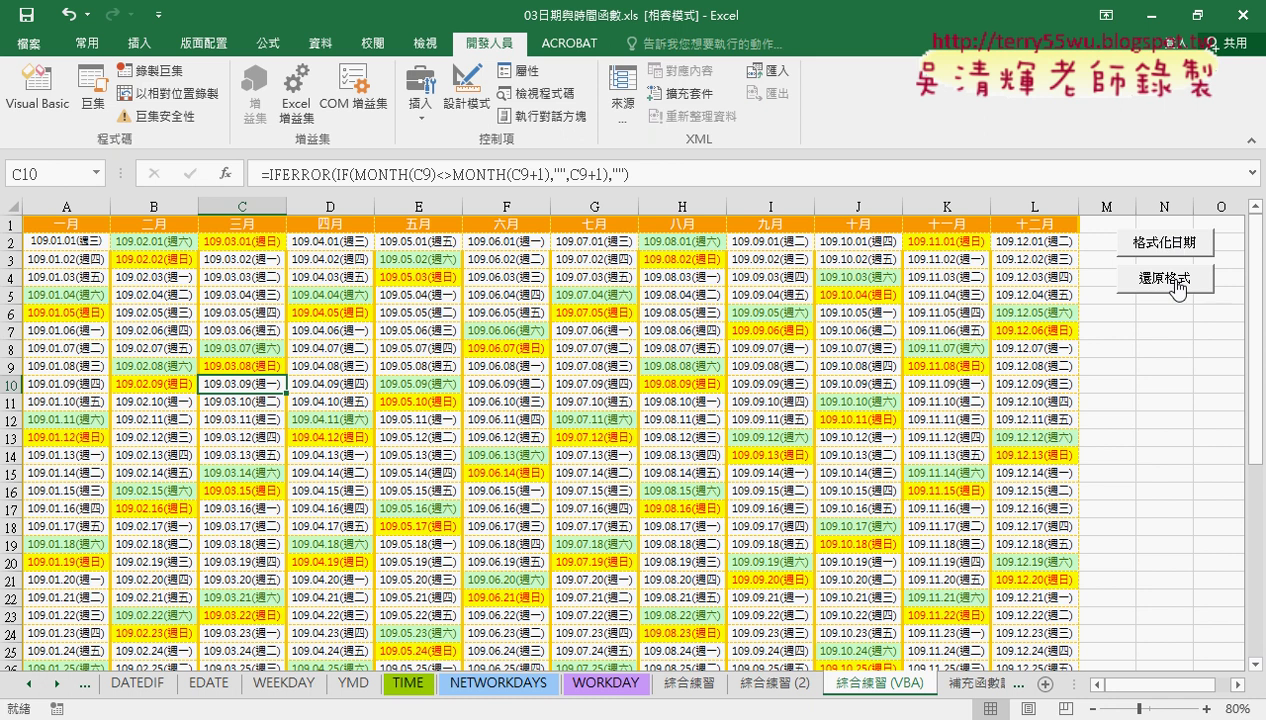
click(1167, 283)
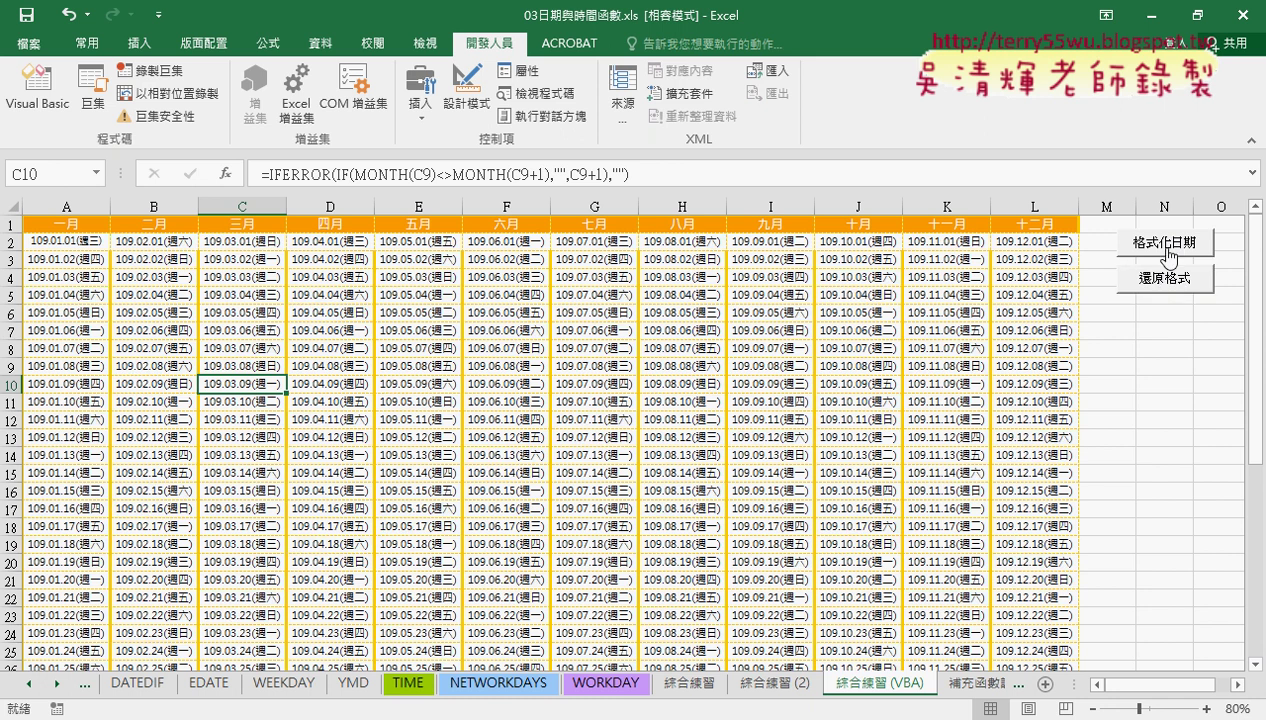
click(1170, 257)
click(1172, 292)
click(1178, 252)
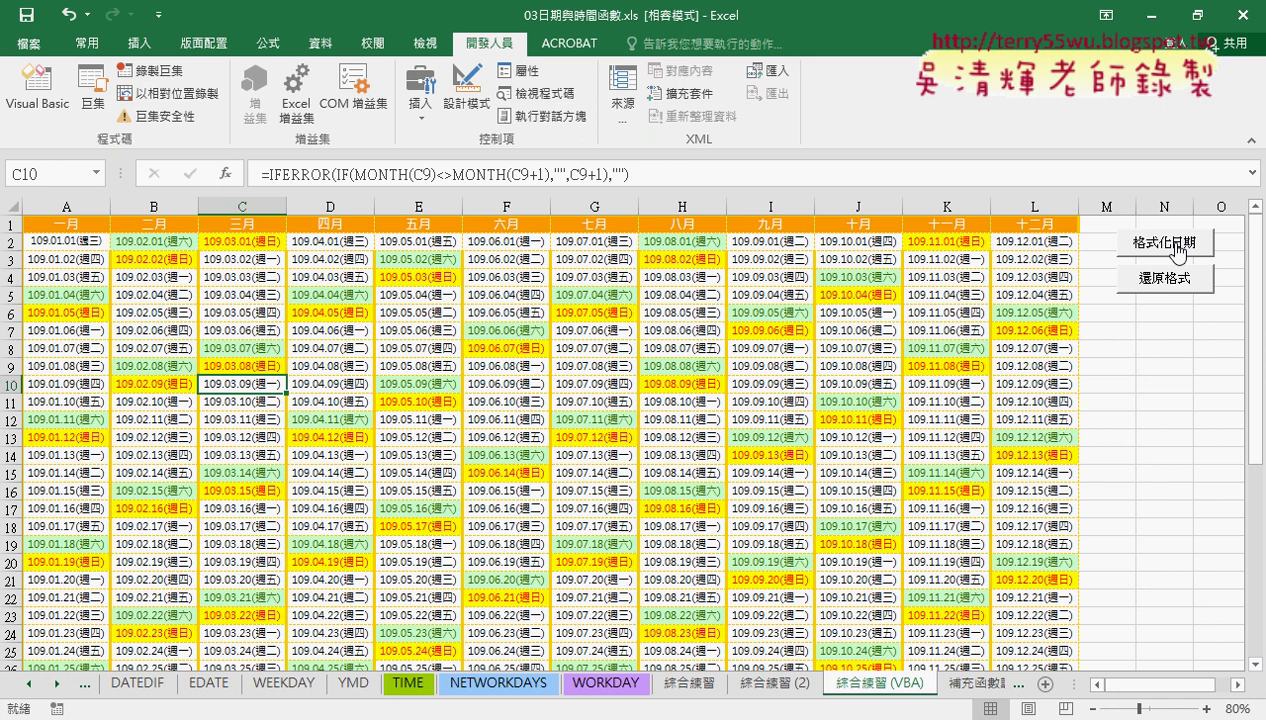
click(1145, 290)
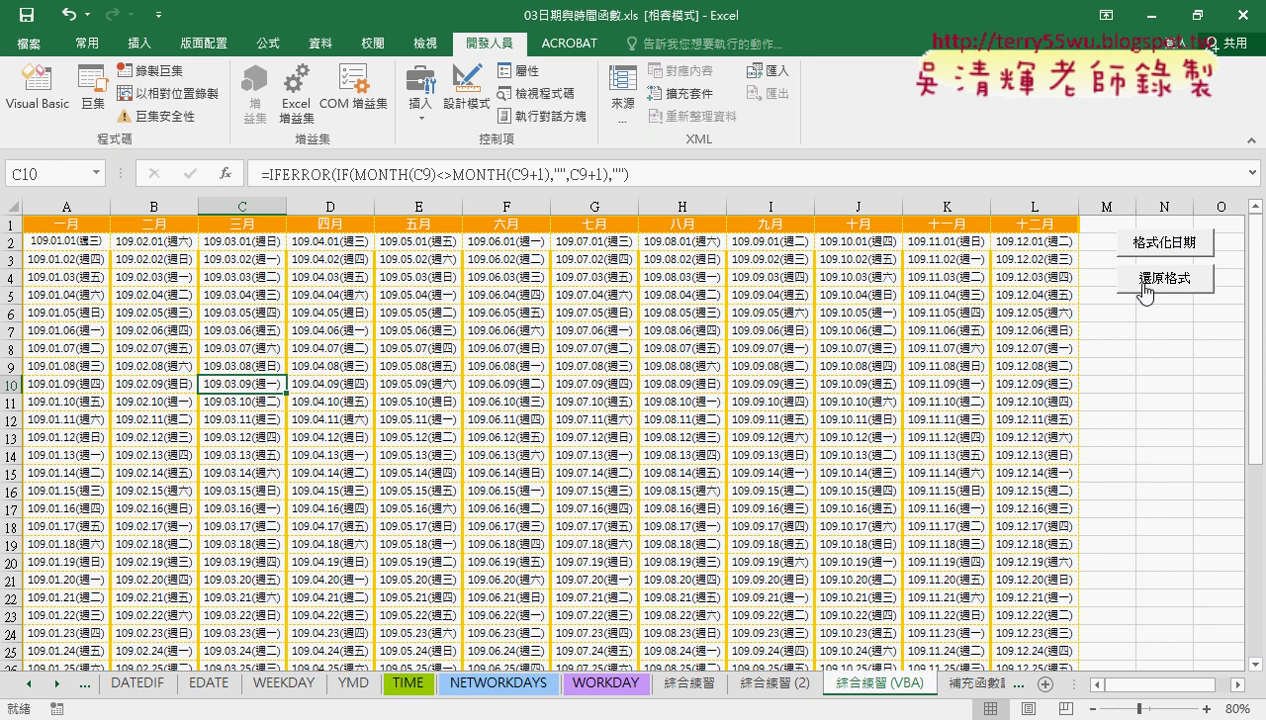
click(1155, 252)
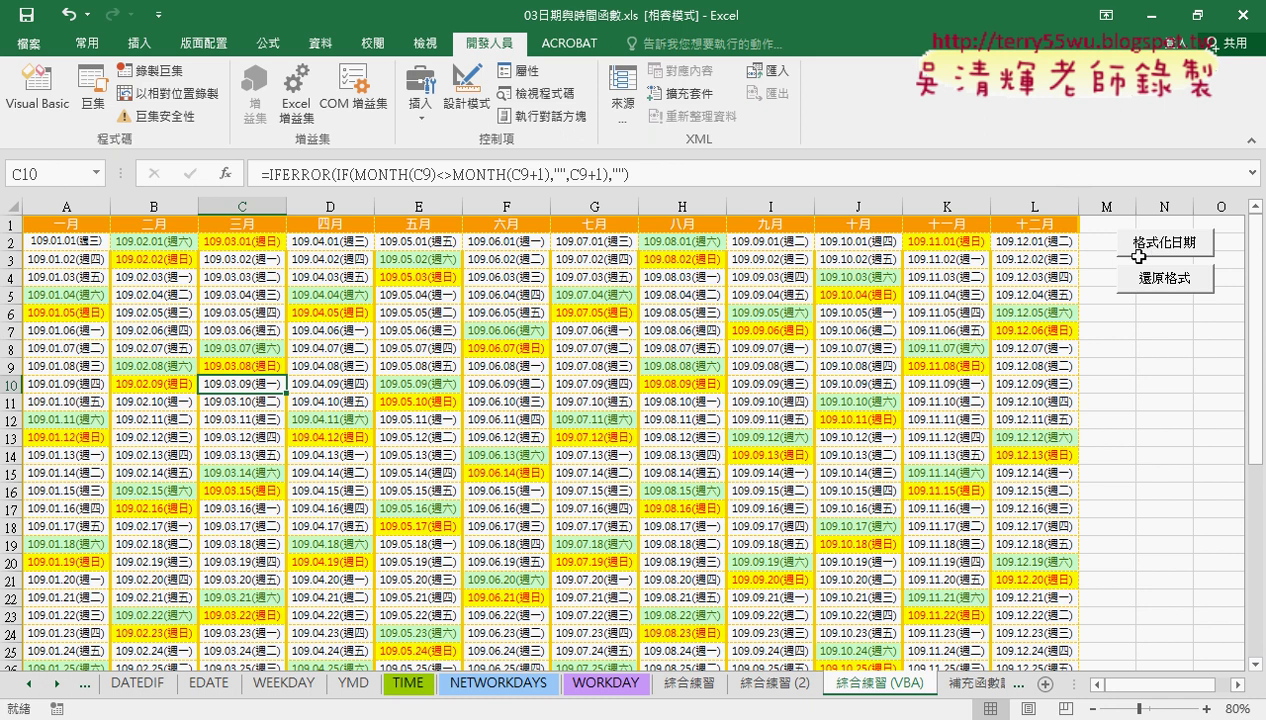
click(1152, 284)
click(1172, 246)
Switch to 程式碼.docx and place the caret after the Sunday comment in the macro code
click(240, 602)
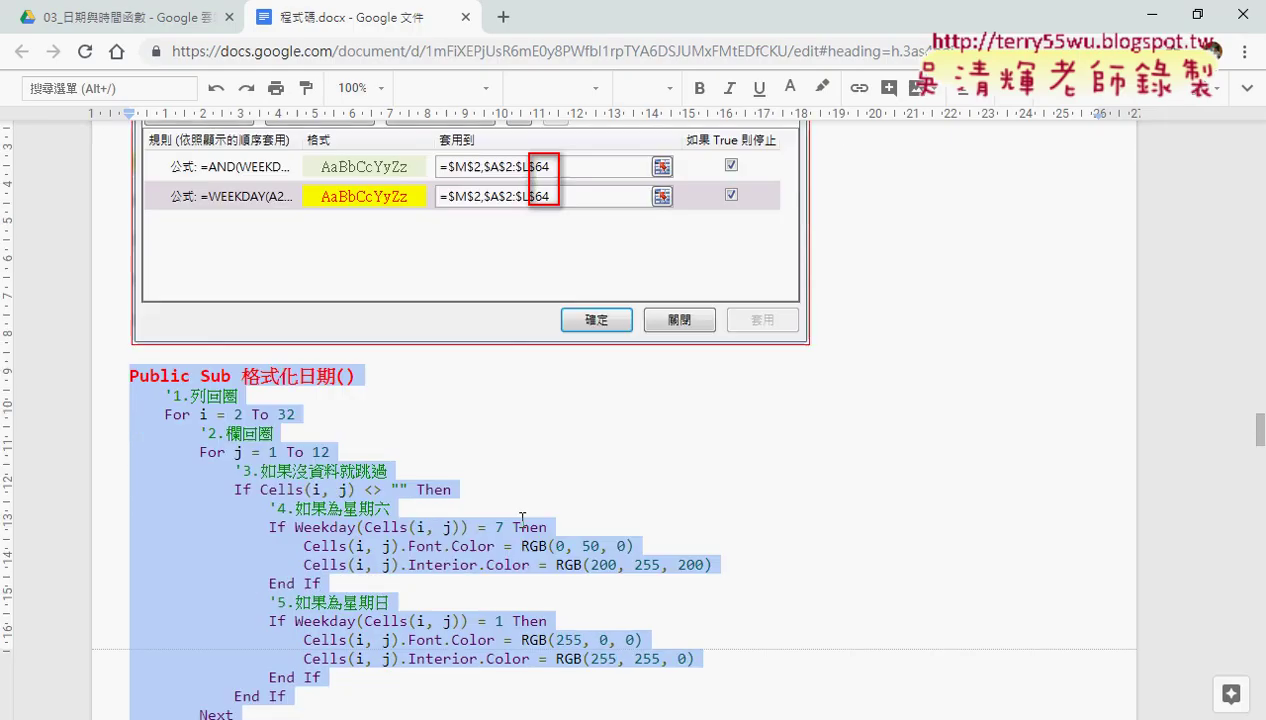
scroll(522, 517, down, 1)
click(407, 395)
click(222, 300)
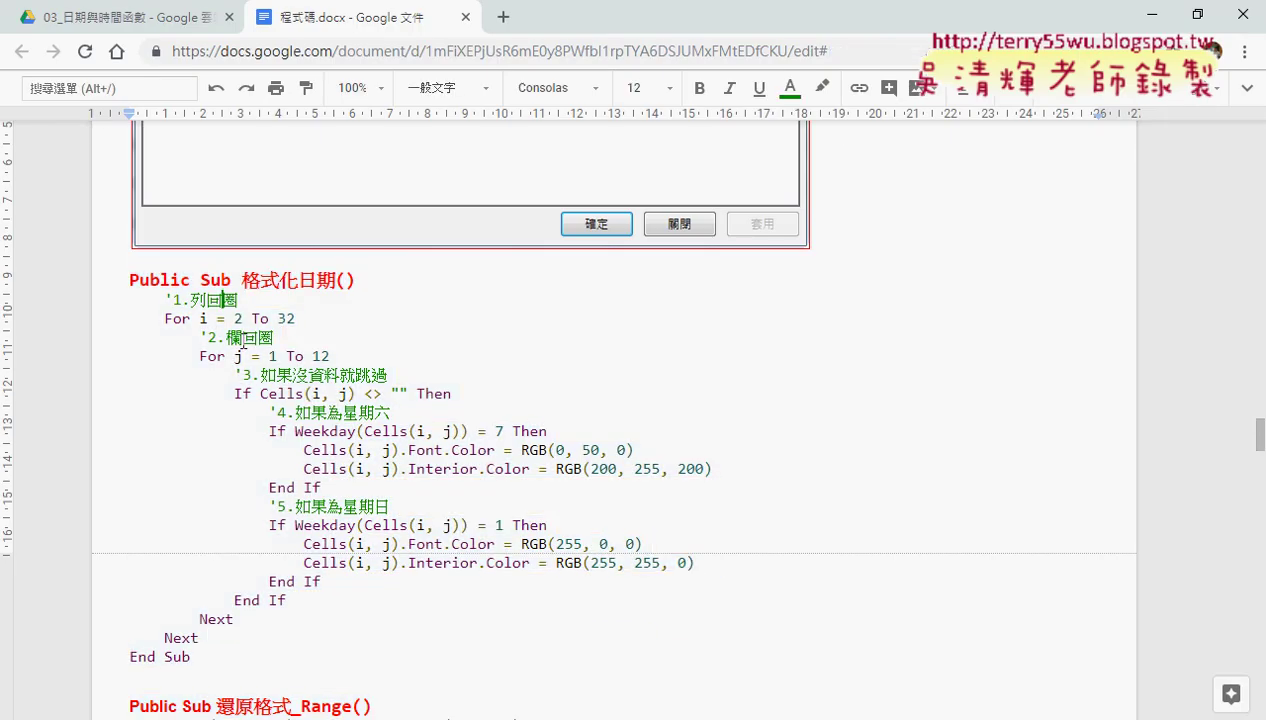
click(397, 507)
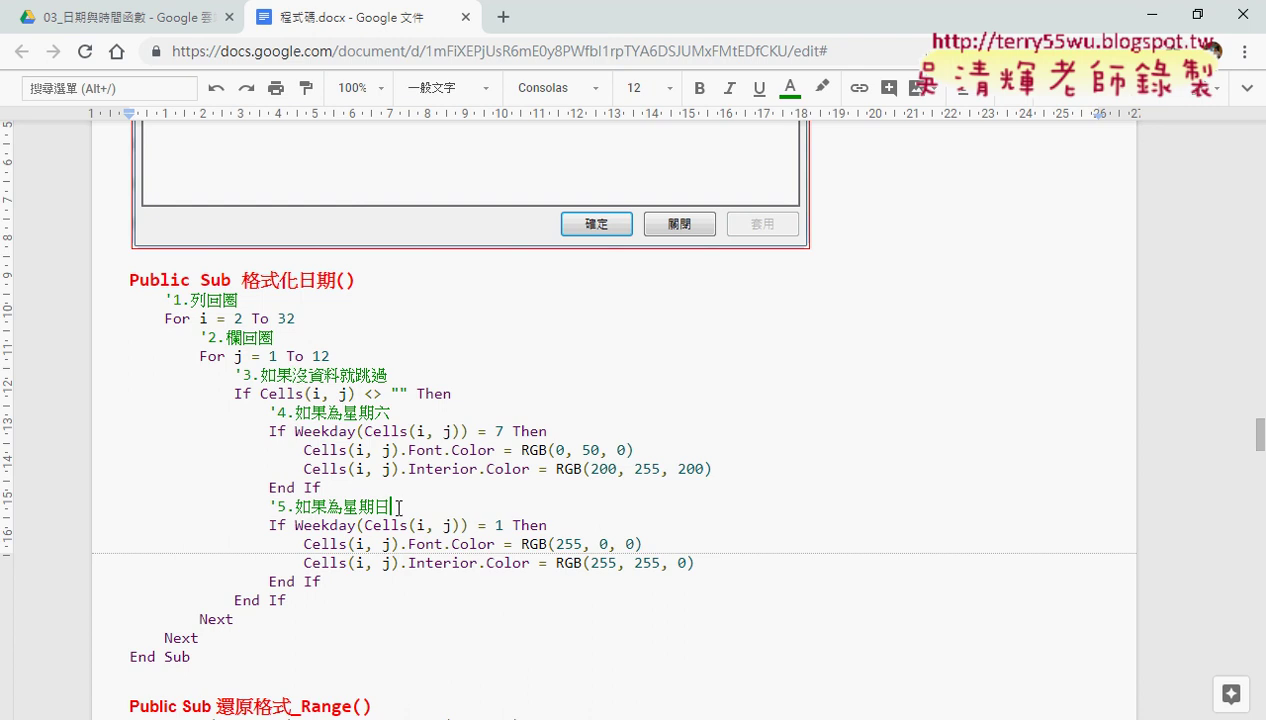